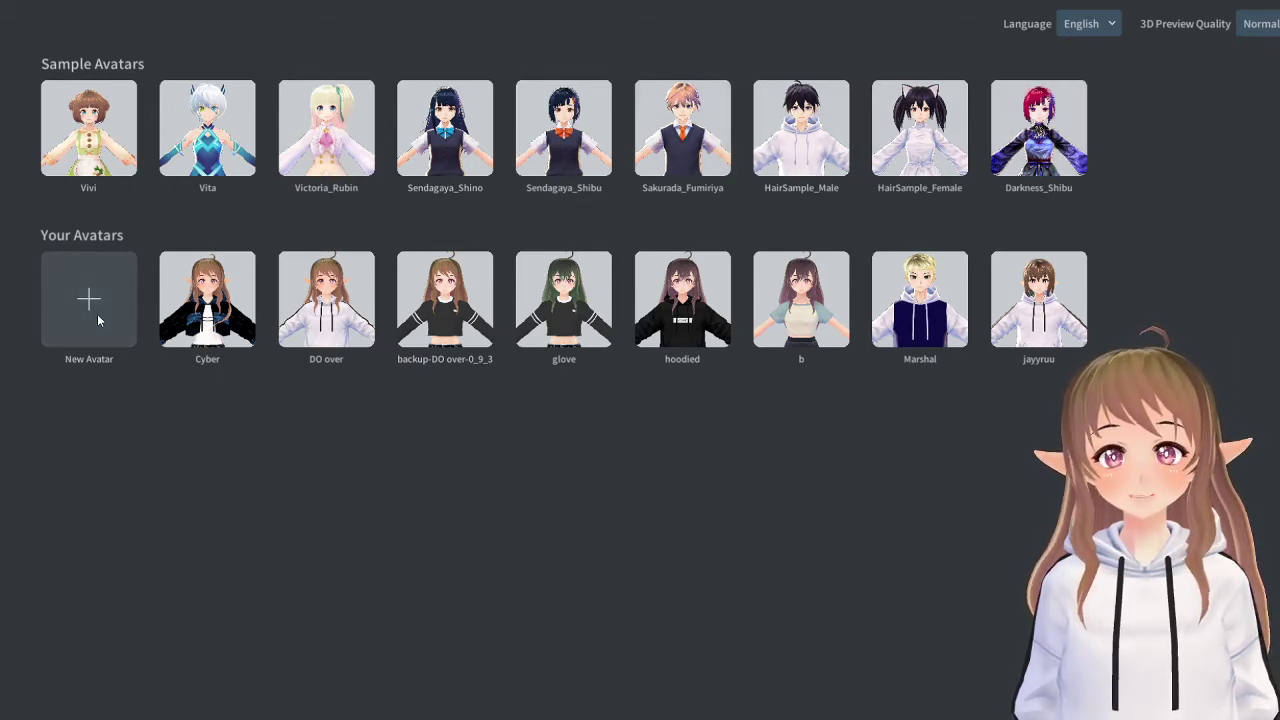
# Step: Create a new avatar from the female base model
pyautogui.click(81, 277)
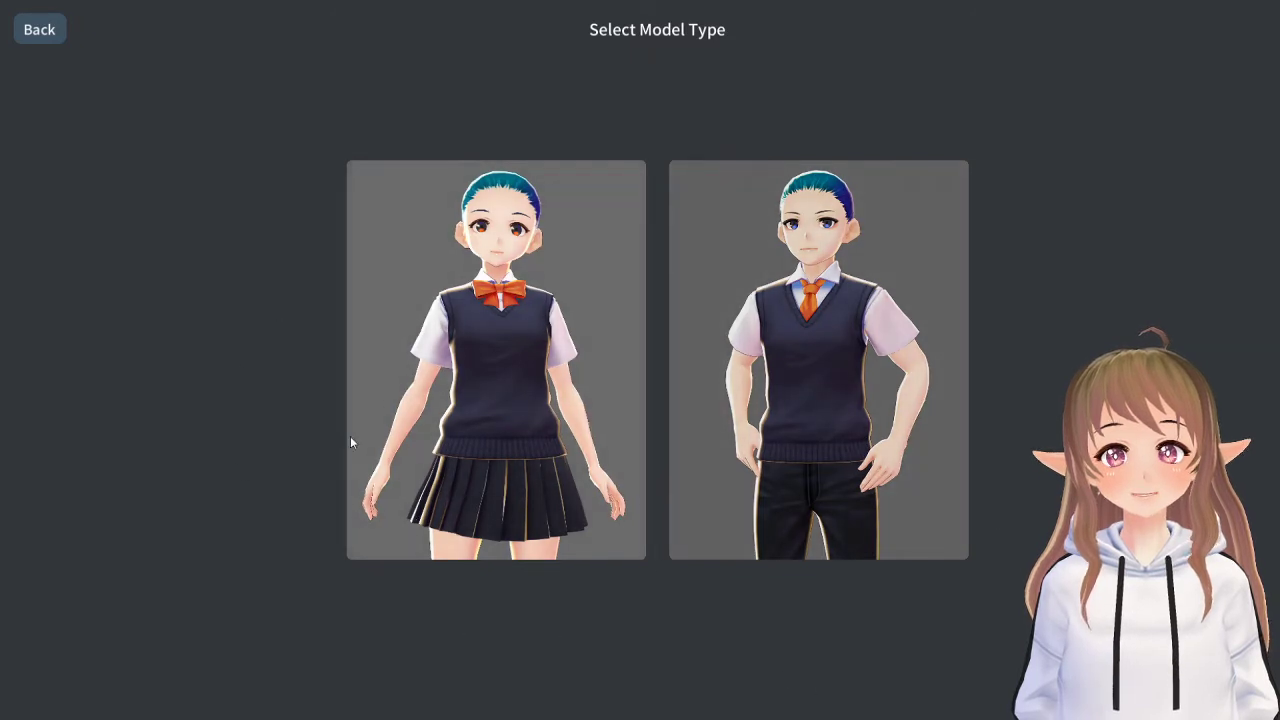
pyautogui.click(482, 395)
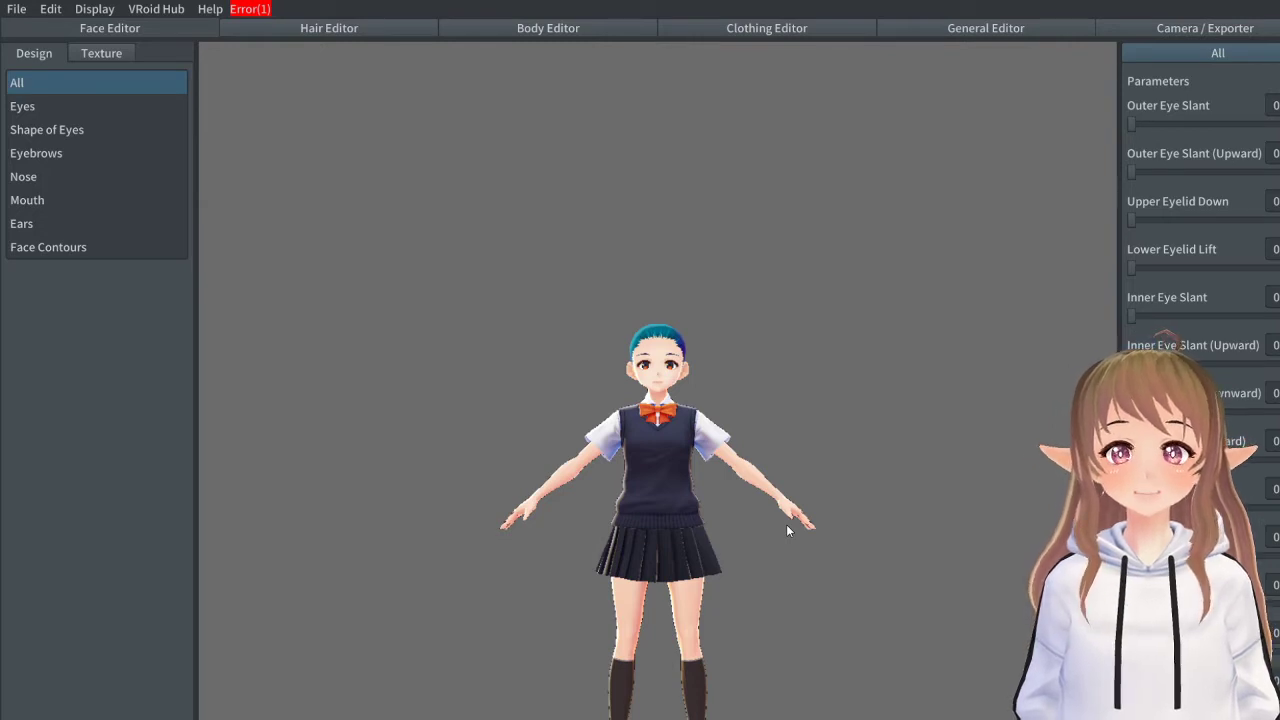
# Step: Examine the base avatar's body and face from several distances and angles
pyautogui.moveTo(786, 530); pyautogui.dragTo(697, 482, button='right')
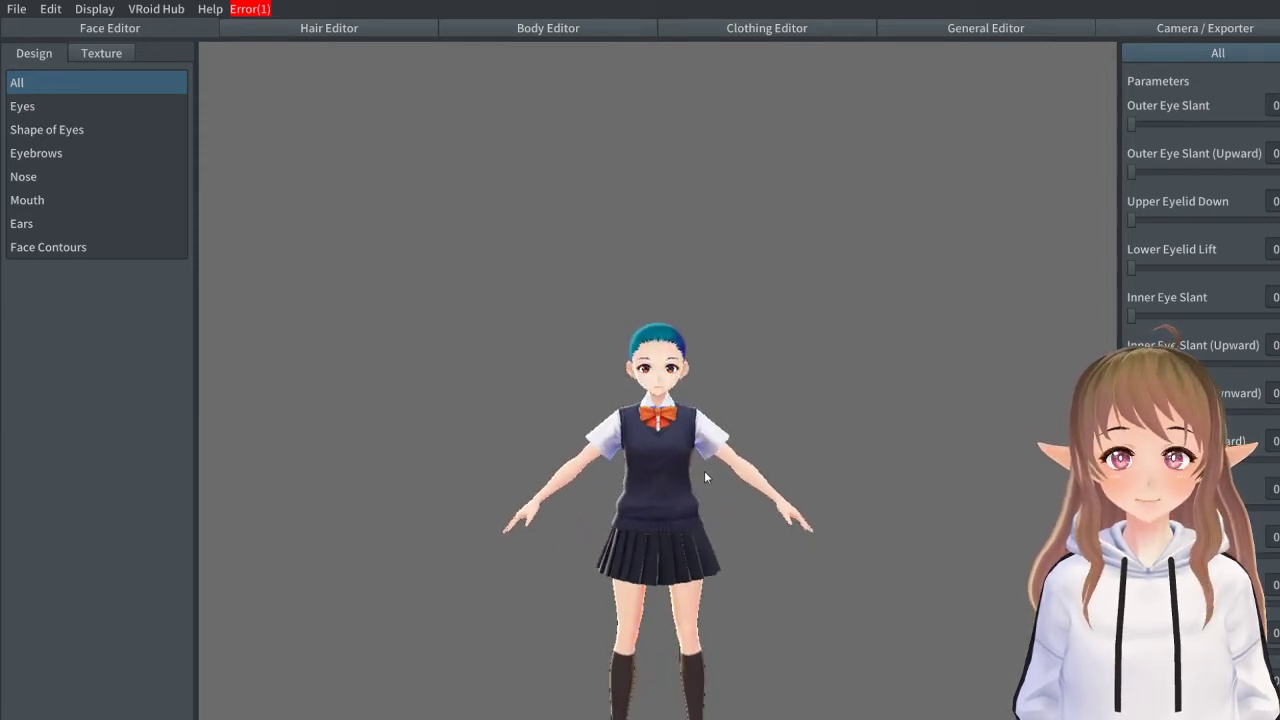
pyautogui.scroll(5, 705, 478)
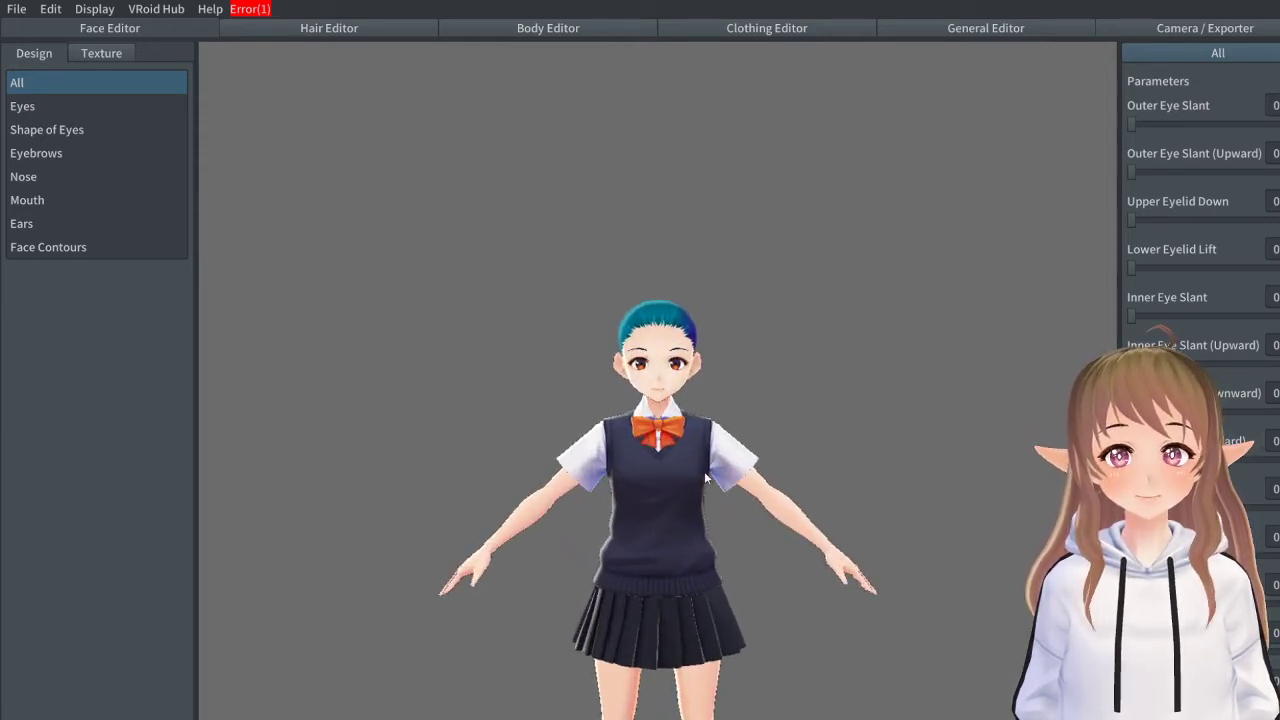
pyautogui.scroll(2, 704, 478)
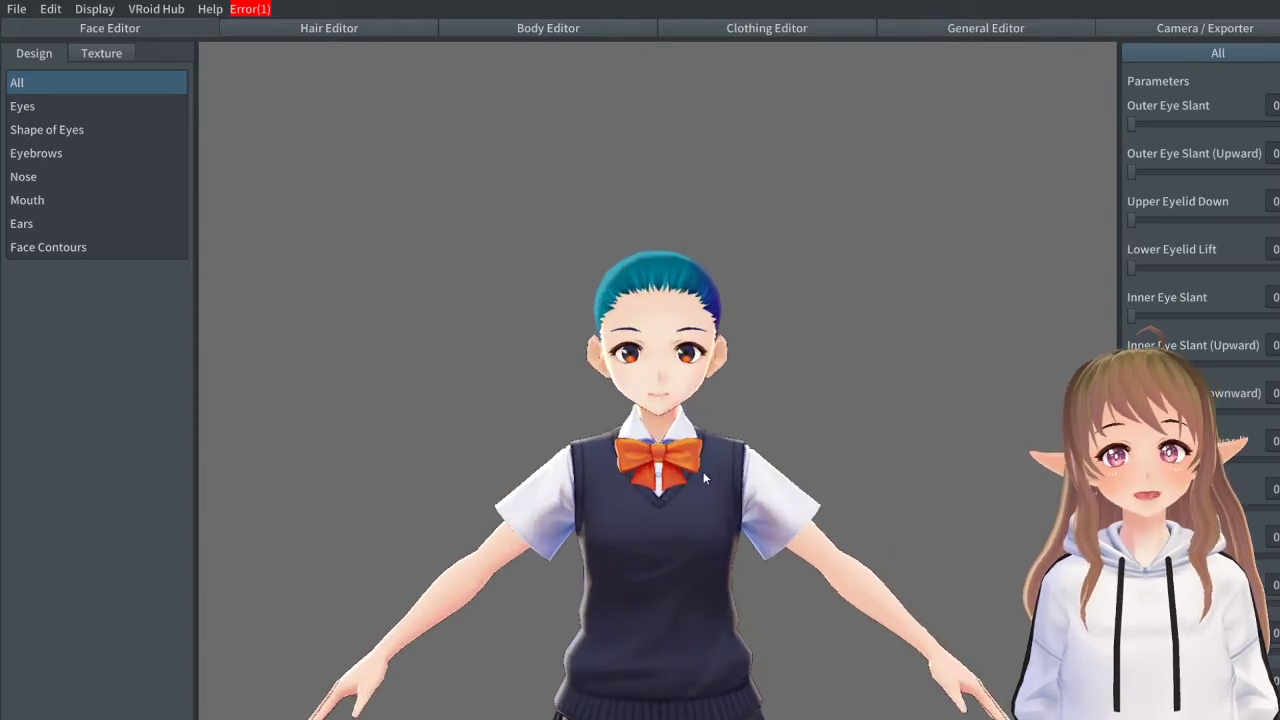
pyautogui.scroll(-3, 698, 470)
pyautogui.scroll(3, 700, 405)
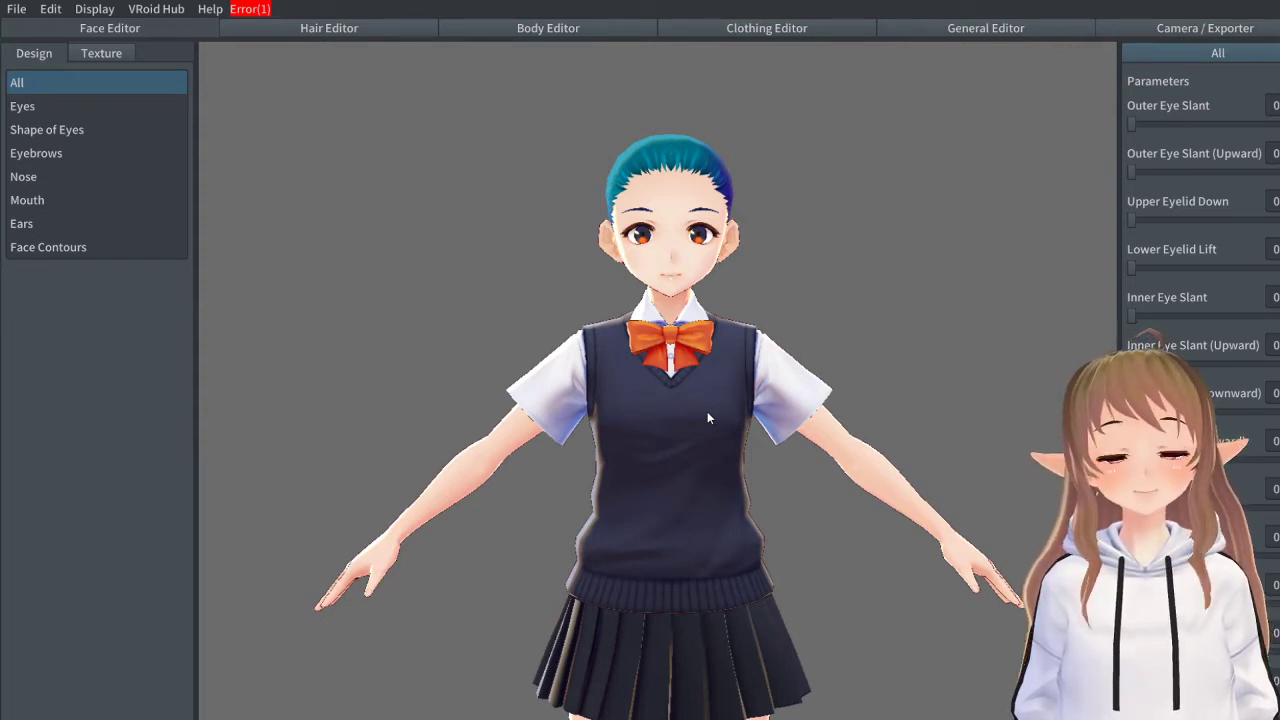
pyautogui.scroll(4, 668, 308)
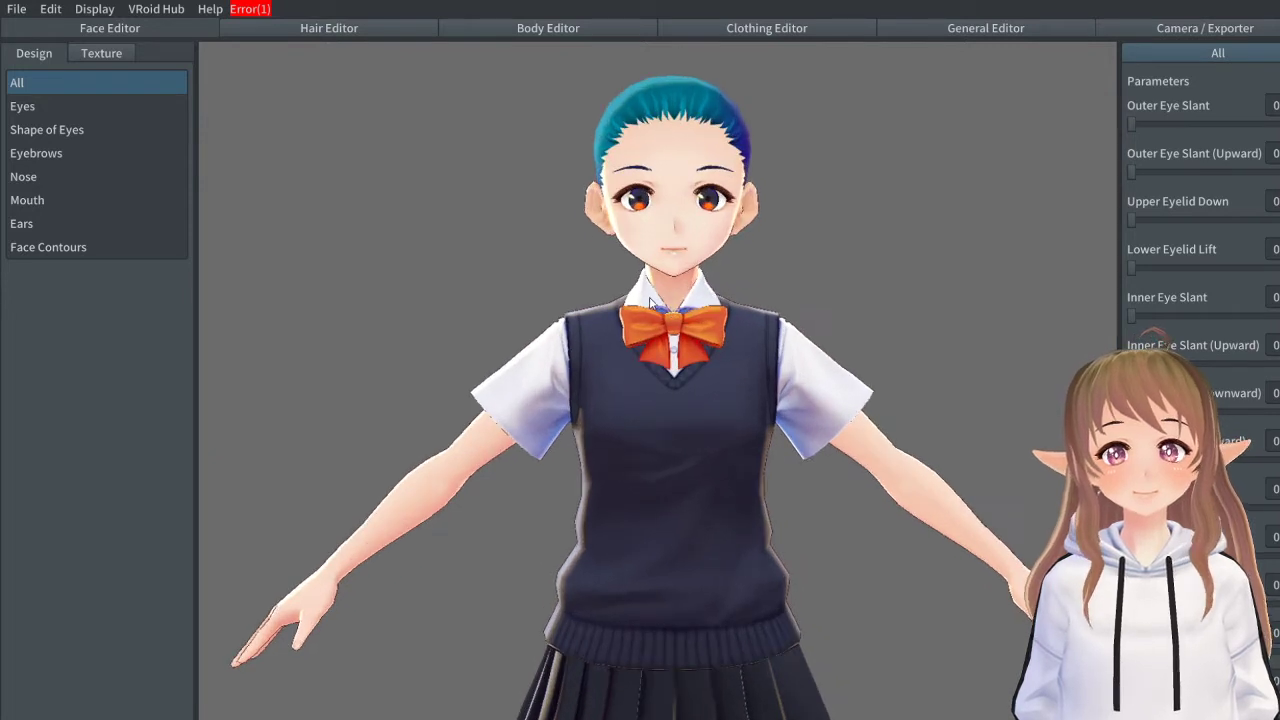
pyautogui.scroll(2, 658, 300)
pyautogui.moveTo(667, 298); pyautogui.dragTo(648, 353, button='middle')
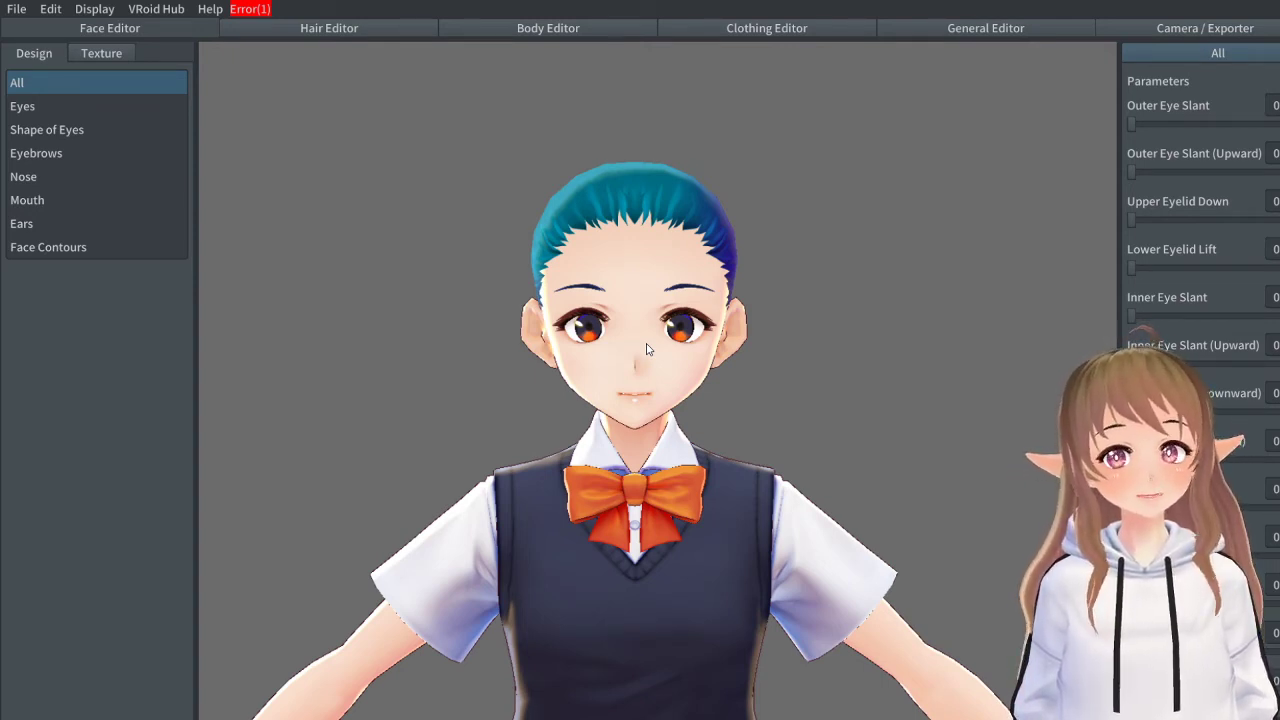
pyautogui.moveTo(648, 348); pyautogui.dragTo(397, 368, button='right')
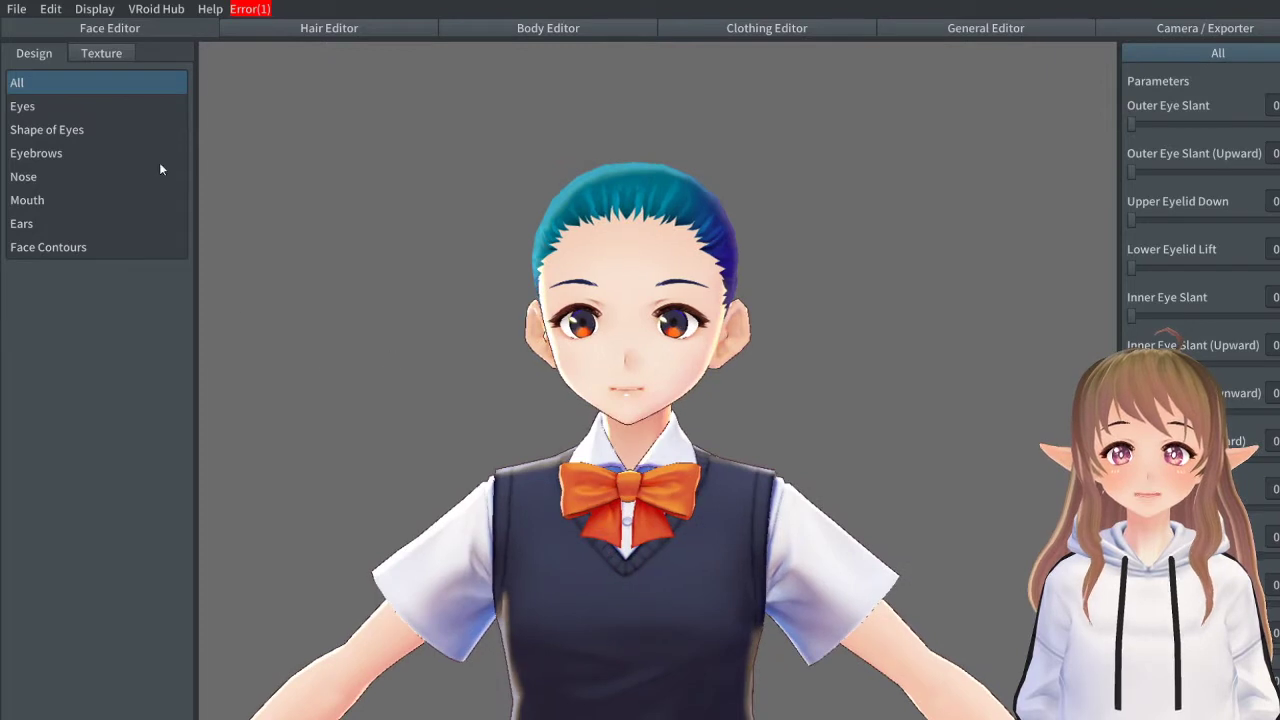
# Step: Try lowering the avatar's eyes with Eye Position (Downward) at its maximum, and undo the change
pyautogui.click(124, 104)
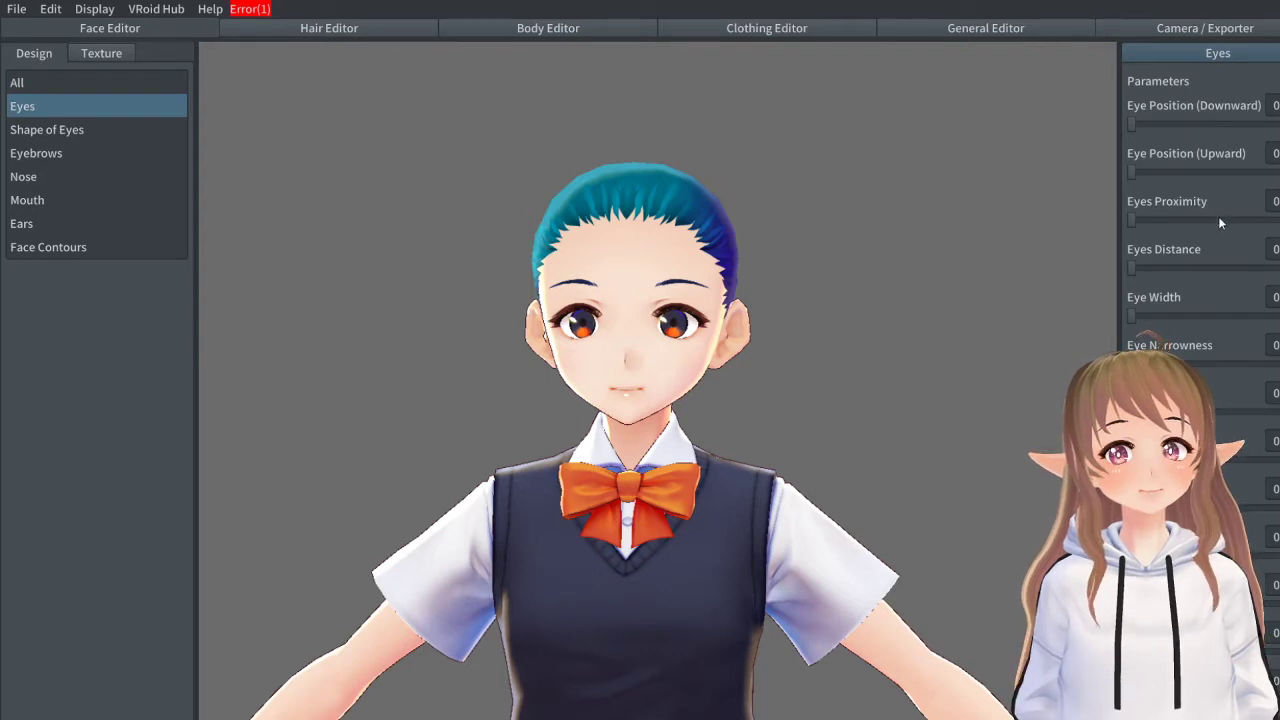
pyautogui.scroll(-3, 1219, 222)
pyautogui.scroll(3, 1277, 287)
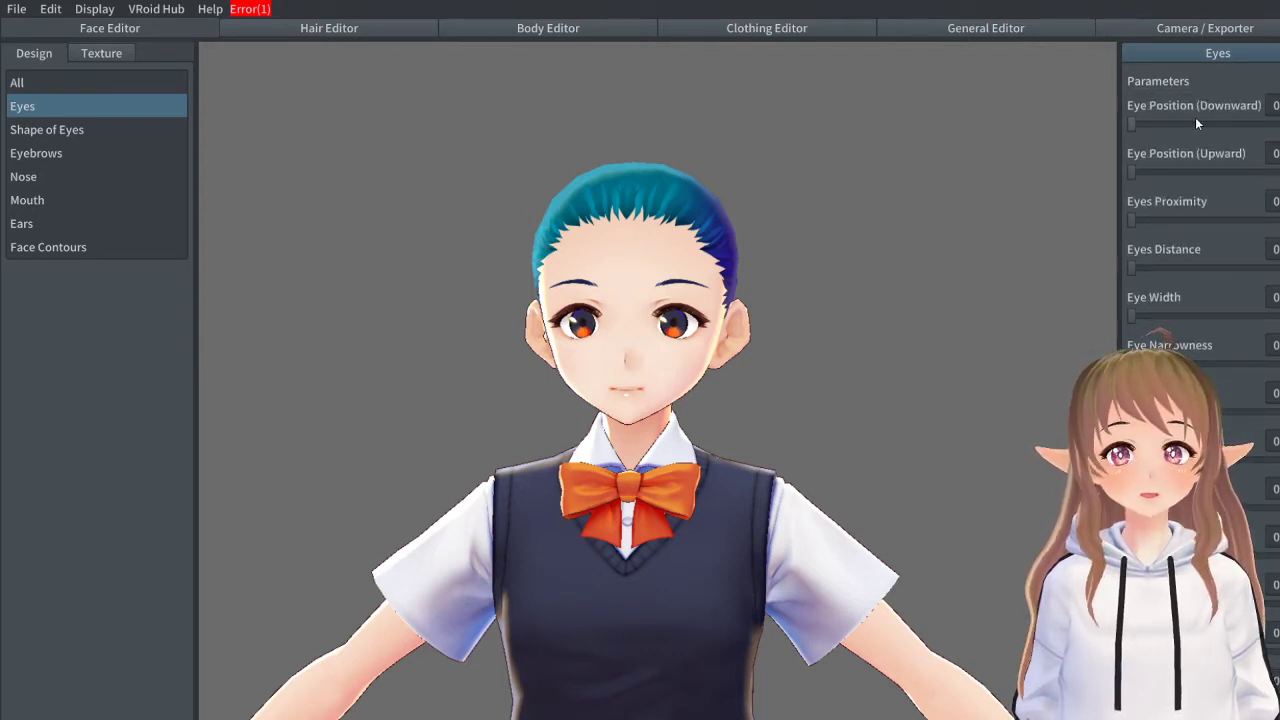
pyautogui.moveTo(1160, 122); pyautogui.dragTo(1213, 124)
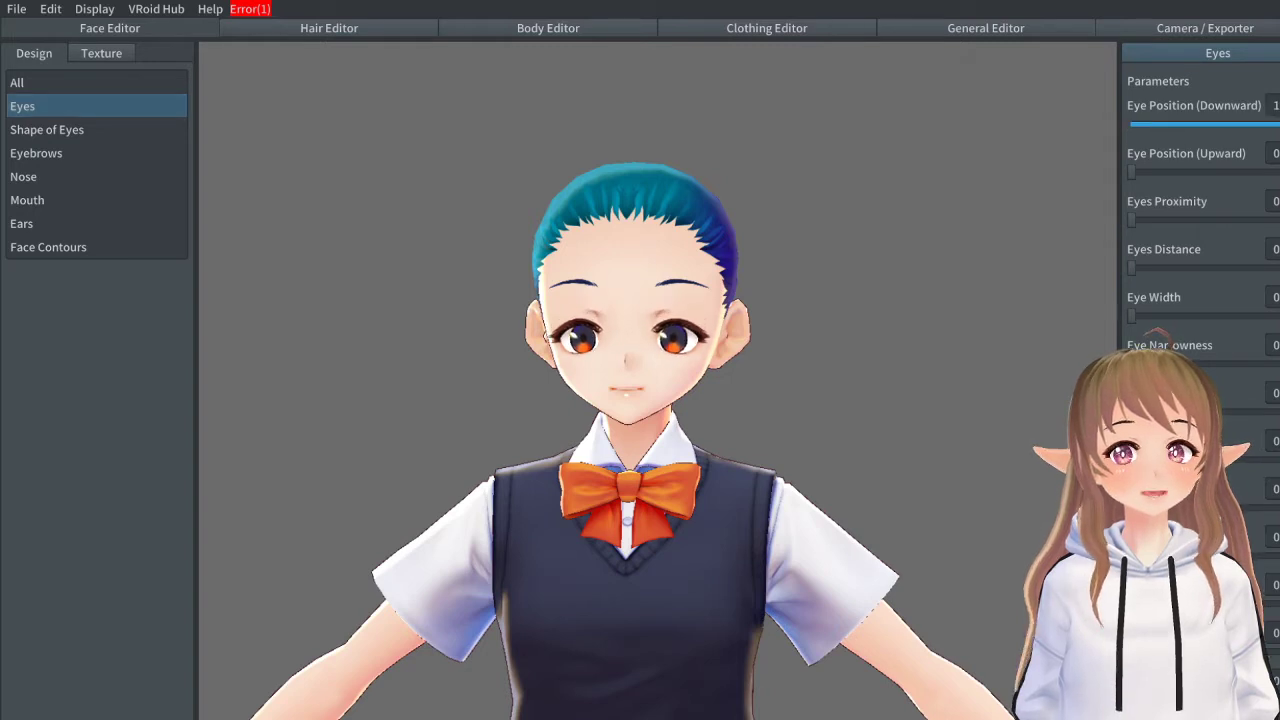
pyautogui.hotkey('ctrl', 'z')
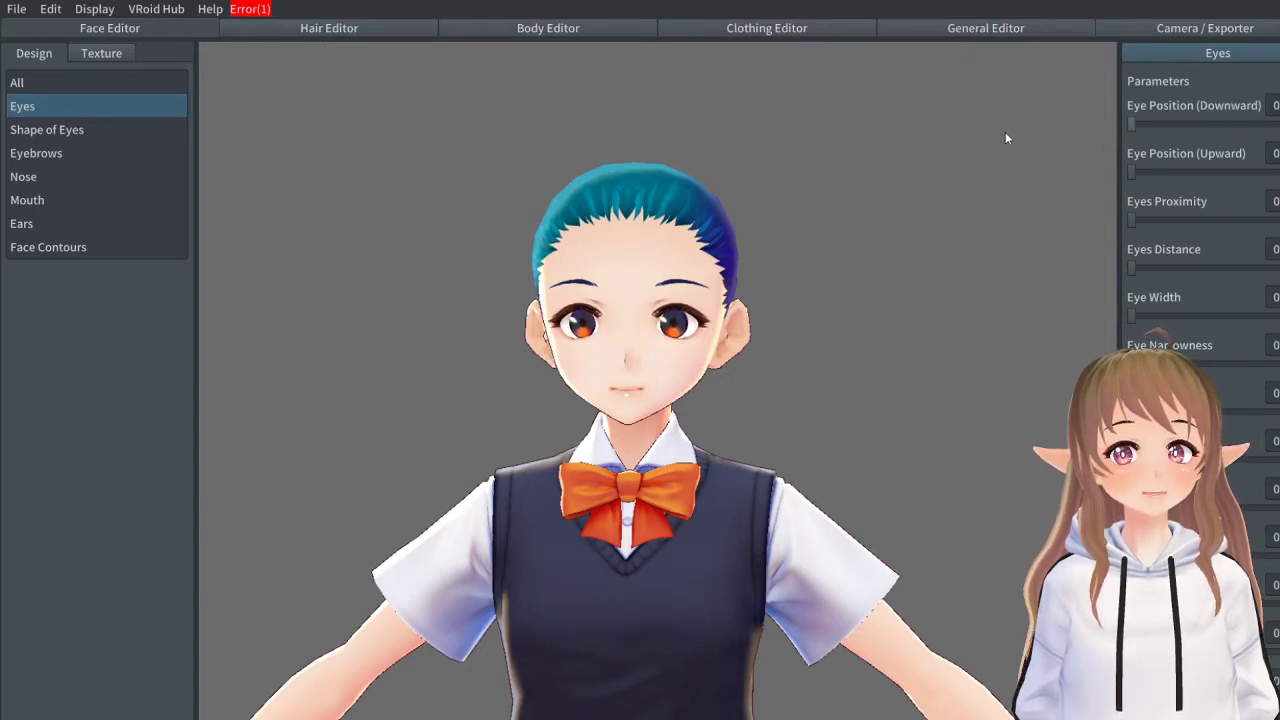
# Step: Try raising the nose with Nose Position (Upward) at its maximum, and look at the hair design options
pyautogui.click(68, 175)
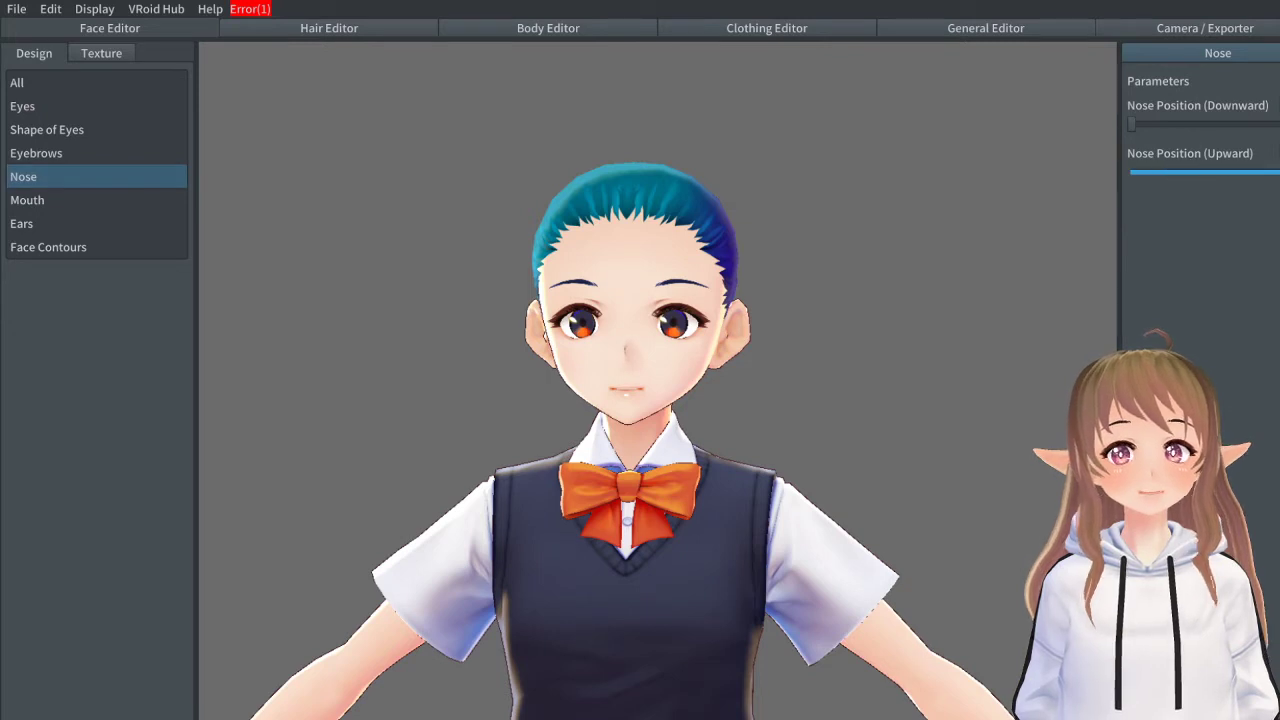
pyautogui.click(363, 32)
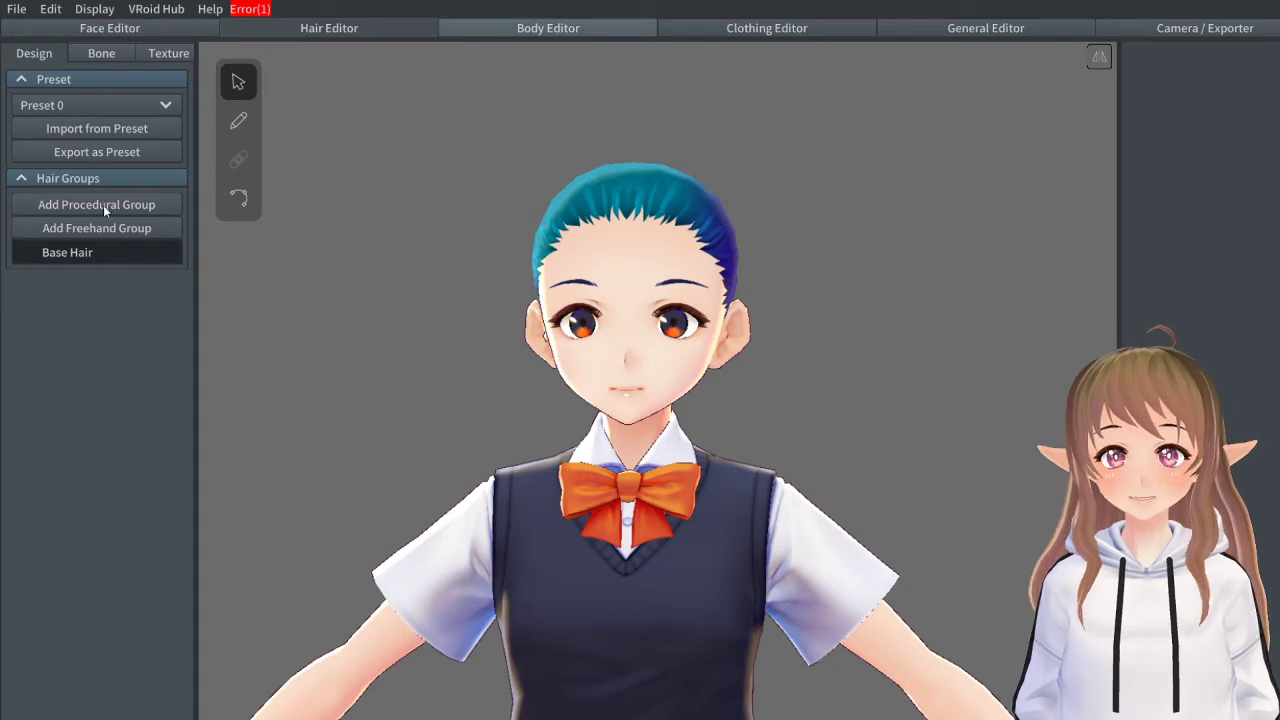
# Step: Try the body's Hand Size (Upward), Shoulder Broadness and Torso Length (Upward) parameters, returning each to 0
pyautogui.scroll(-5, 859, 274)
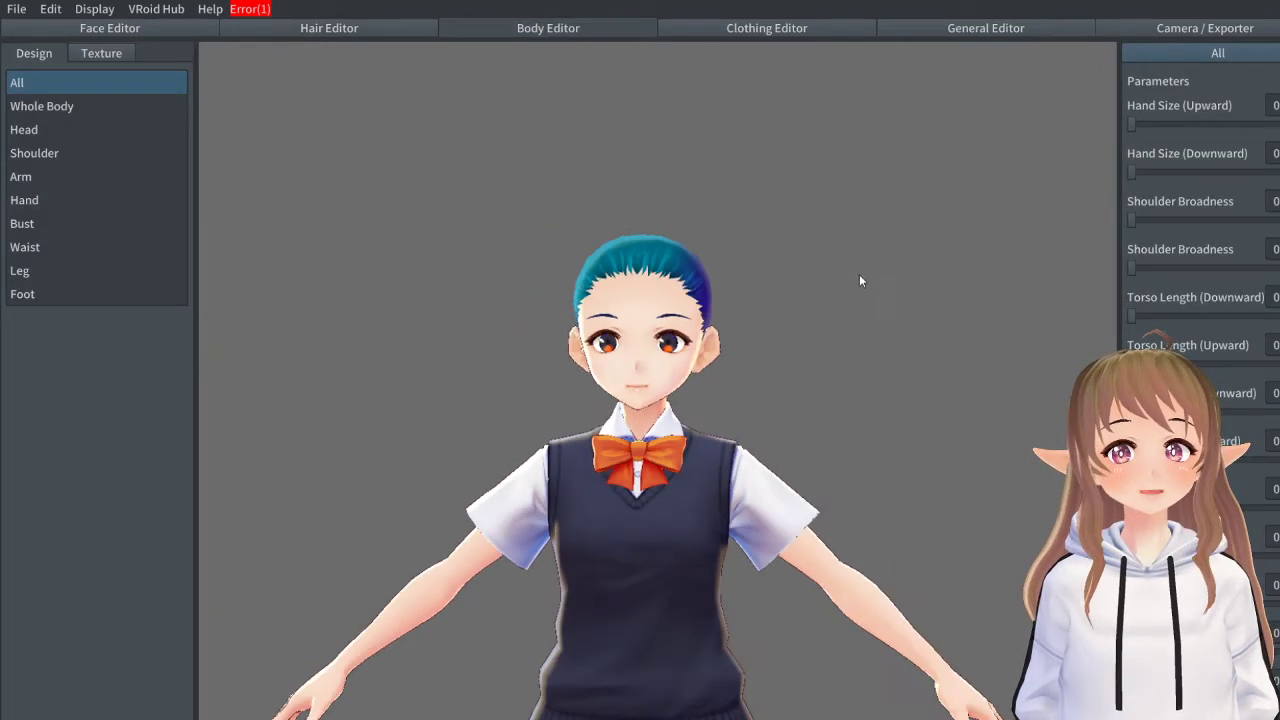
pyautogui.moveTo(1129, 122); pyautogui.dragTo(1278, 123)
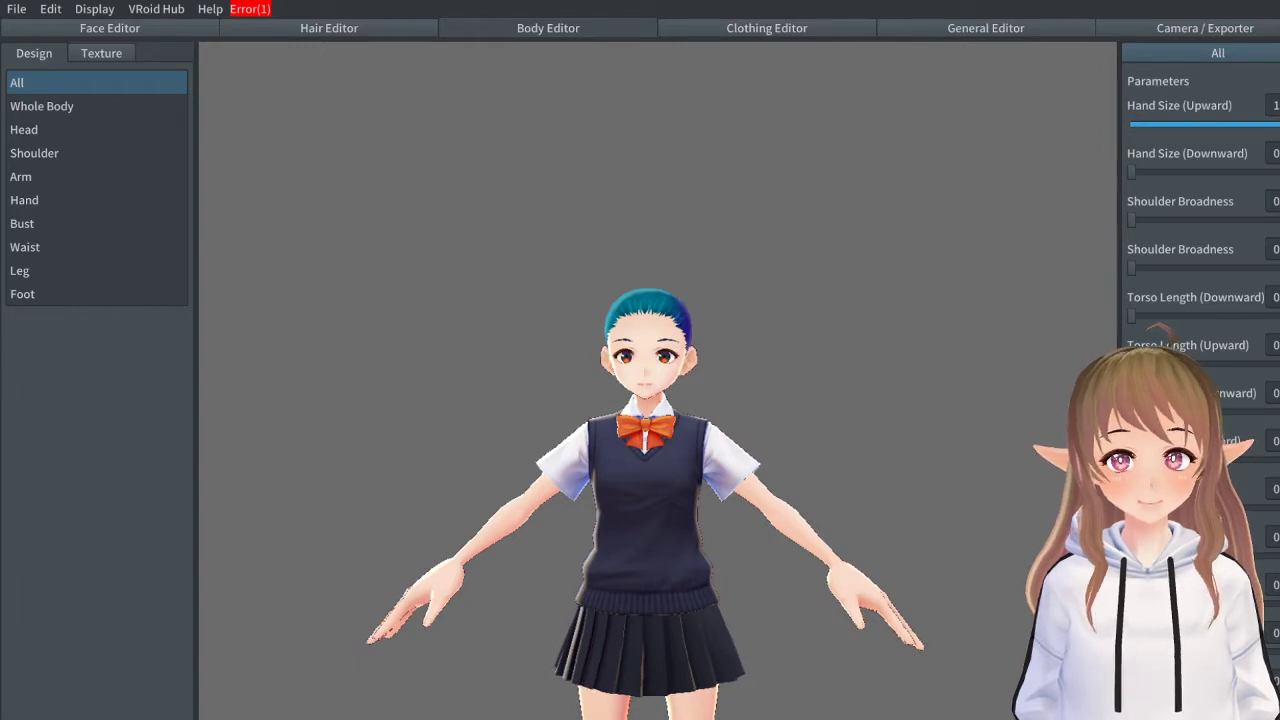
pyautogui.moveTo(1276, 123); pyautogui.dragTo(937, 176)
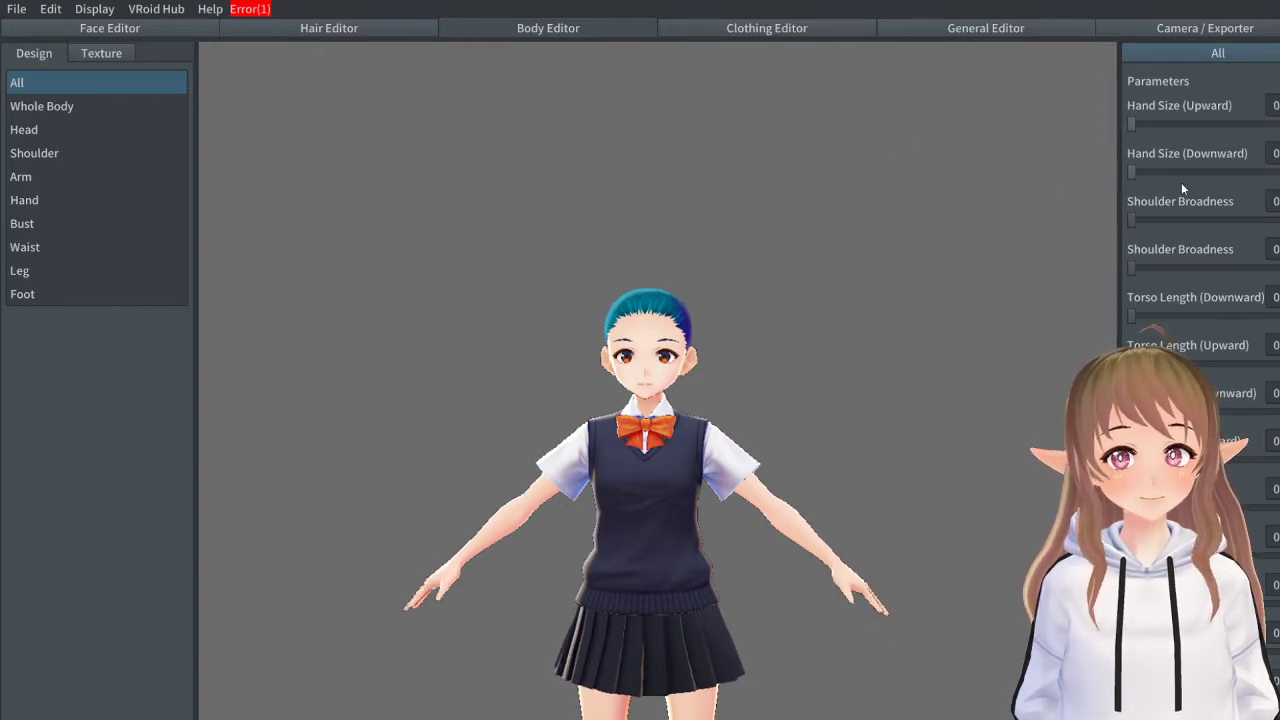
pyautogui.moveTo(1157, 218); pyautogui.dragTo(975, 253)
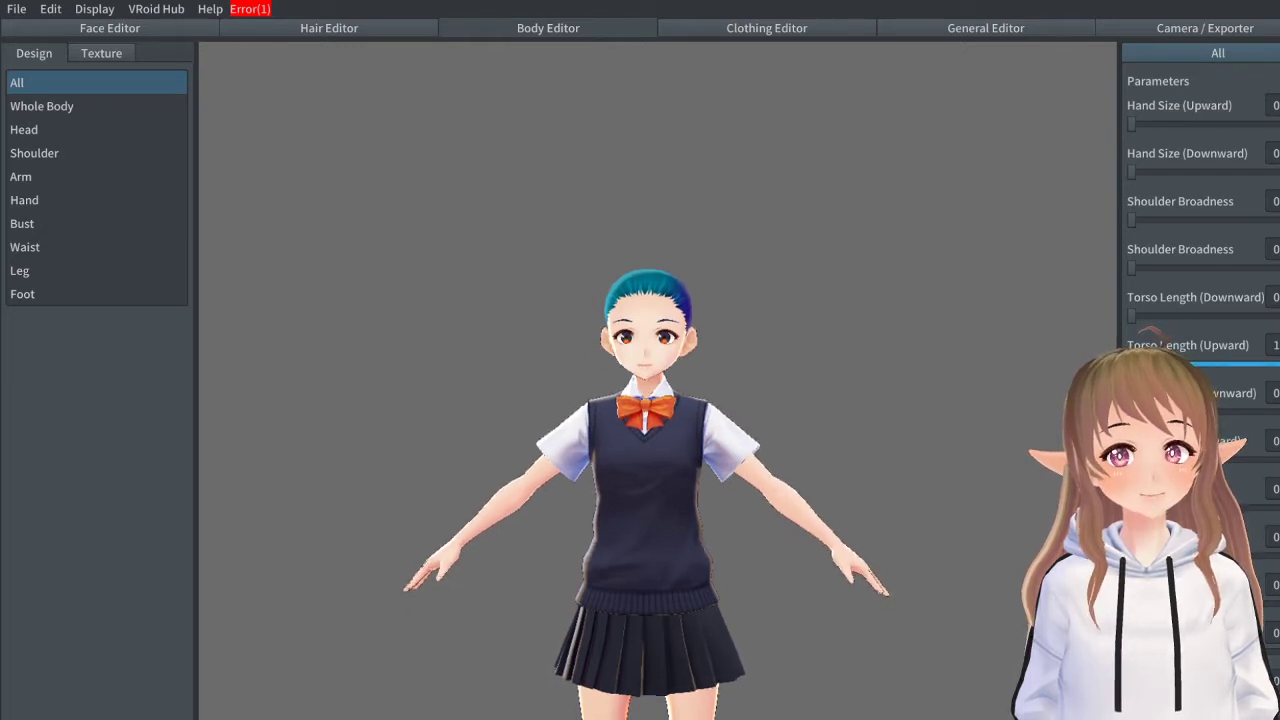
pyautogui.moveTo(690, 400); pyautogui.dragTo(710, 568, button='right')
pyautogui.scroll(5, 720, 572)
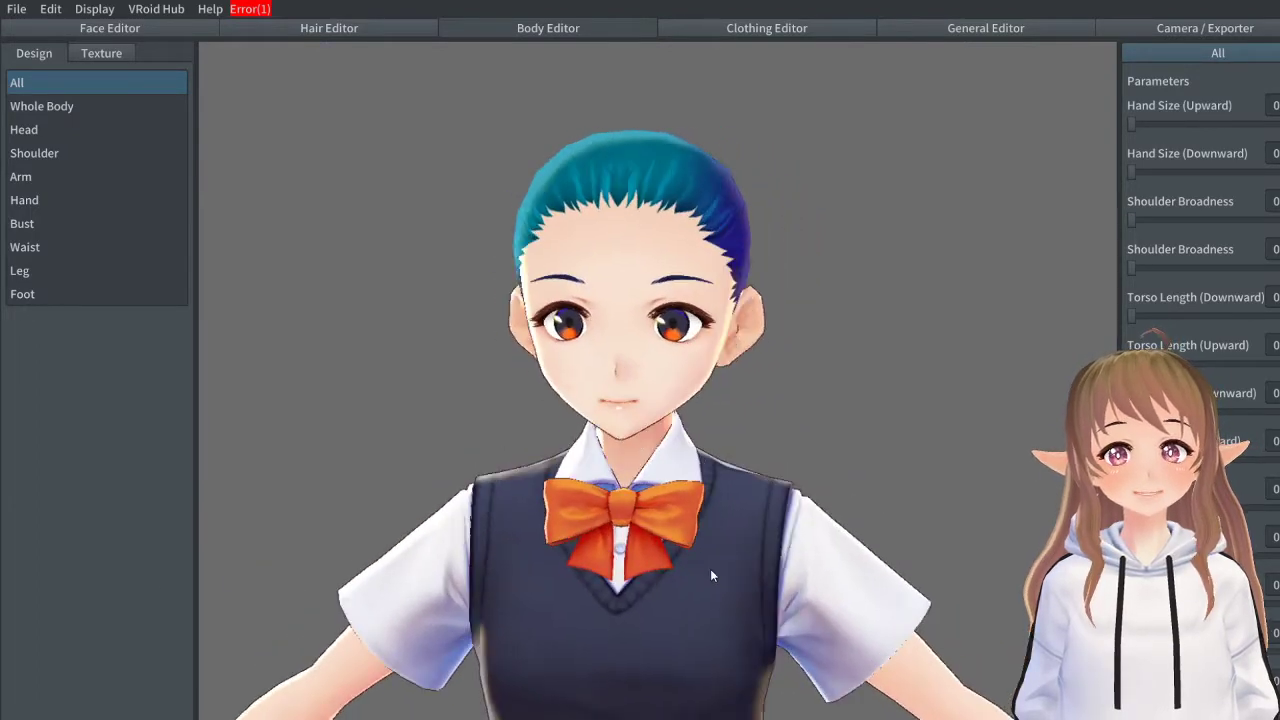
# Step: Review the avatar's clothing presets and categories, and the general outline width settings
pyautogui.click(827, 28)
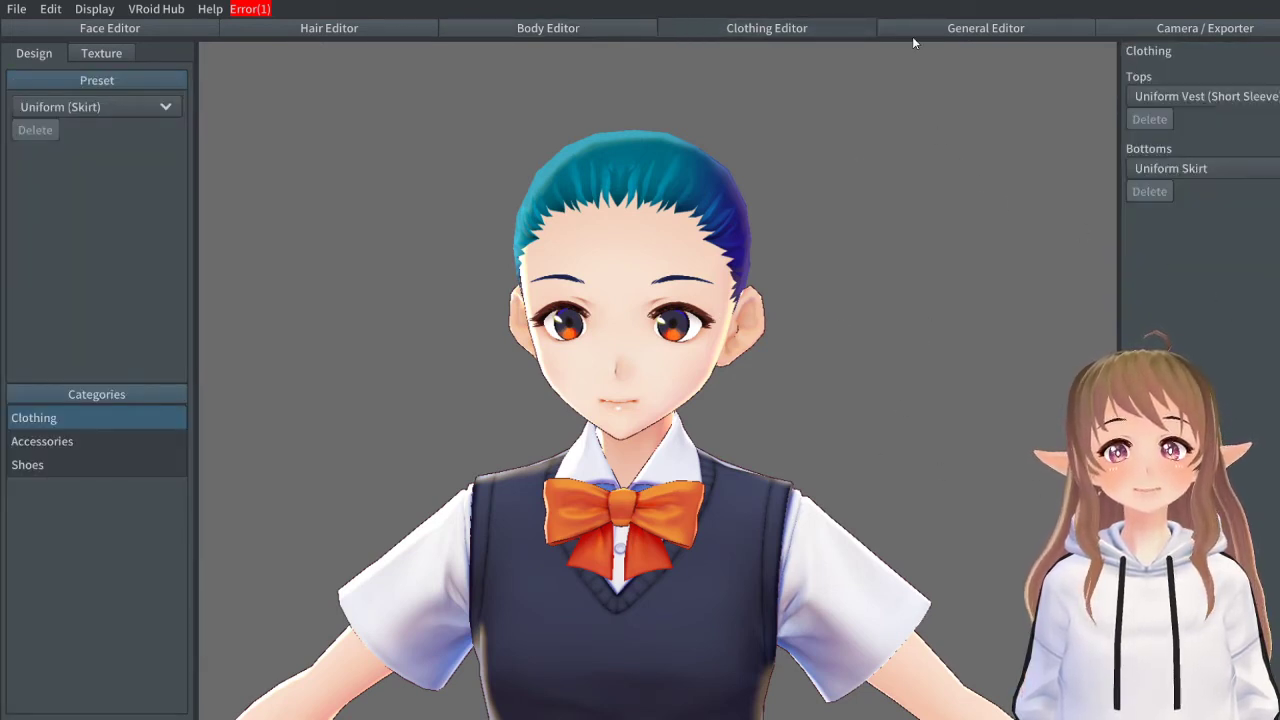
pyautogui.moveTo(890, 73); pyautogui.dragTo(1180, 224, button='right')
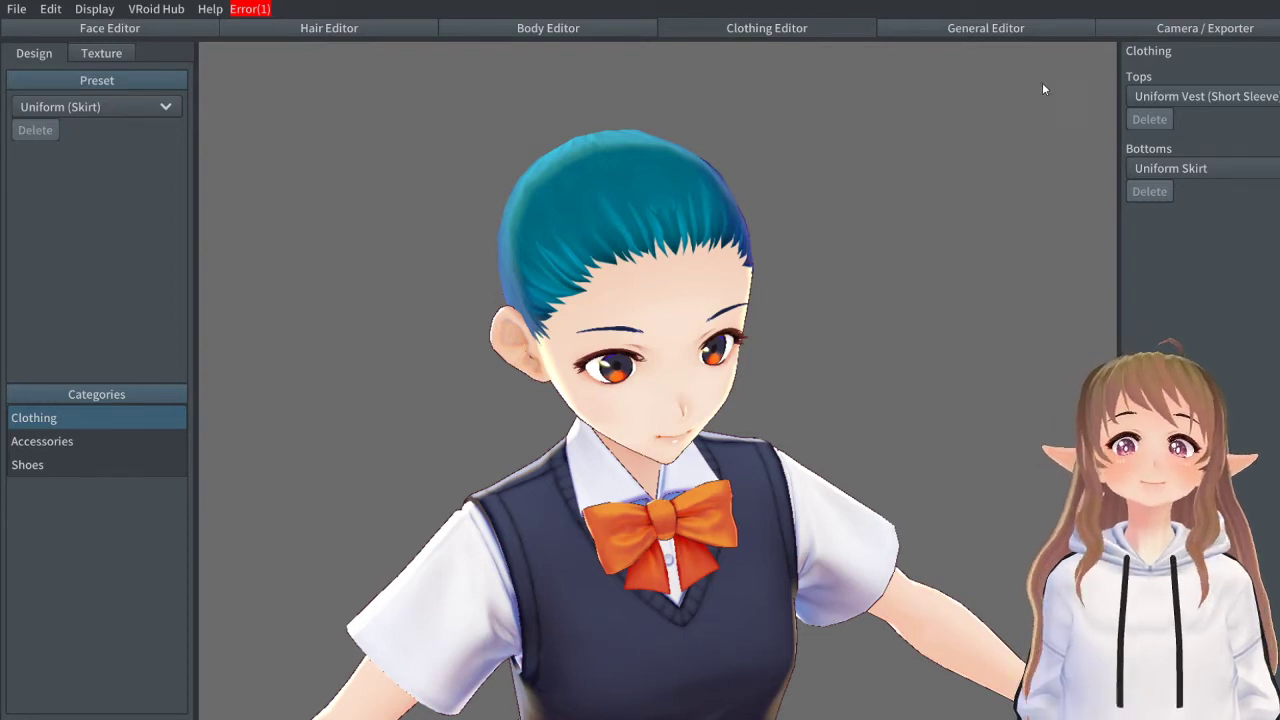
pyautogui.click(975, 27)
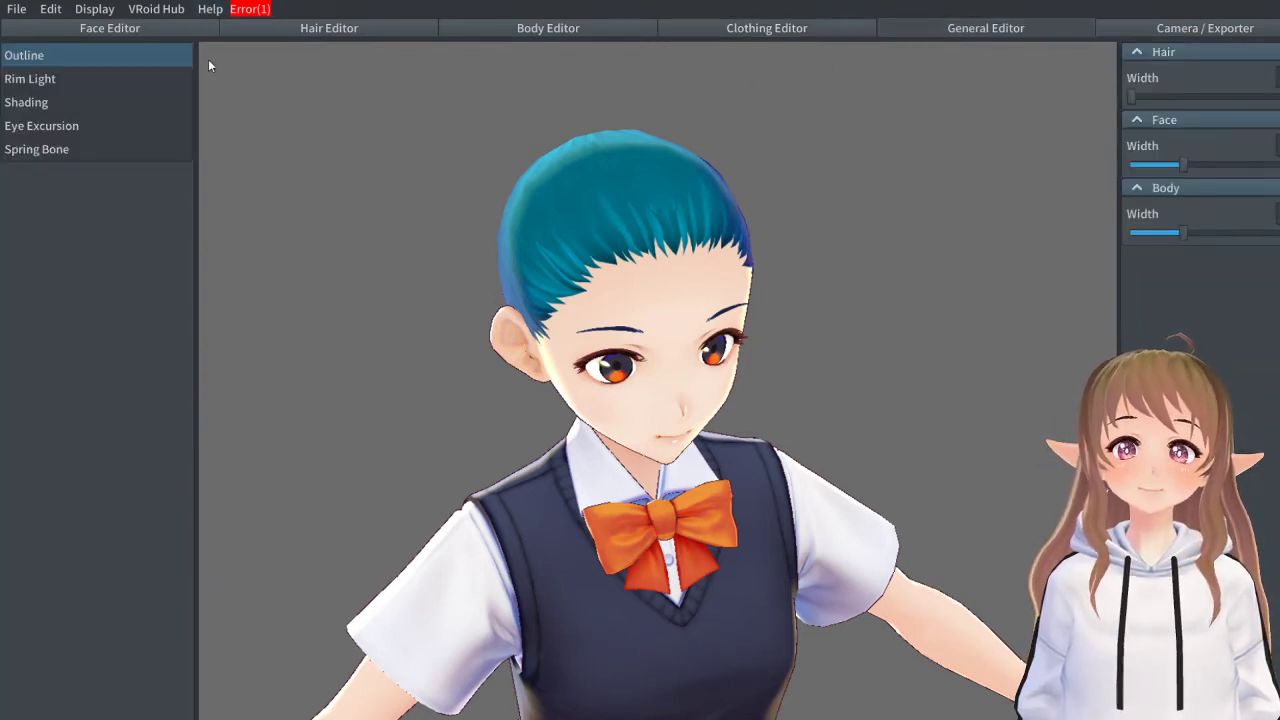
pyautogui.moveTo(900, 570); pyautogui.dragTo(1256, 550, button='right')
# Step: Return to the face design settings and inspect the Eyes parameters with the avatar's face up close
pyautogui.click(176, 35)
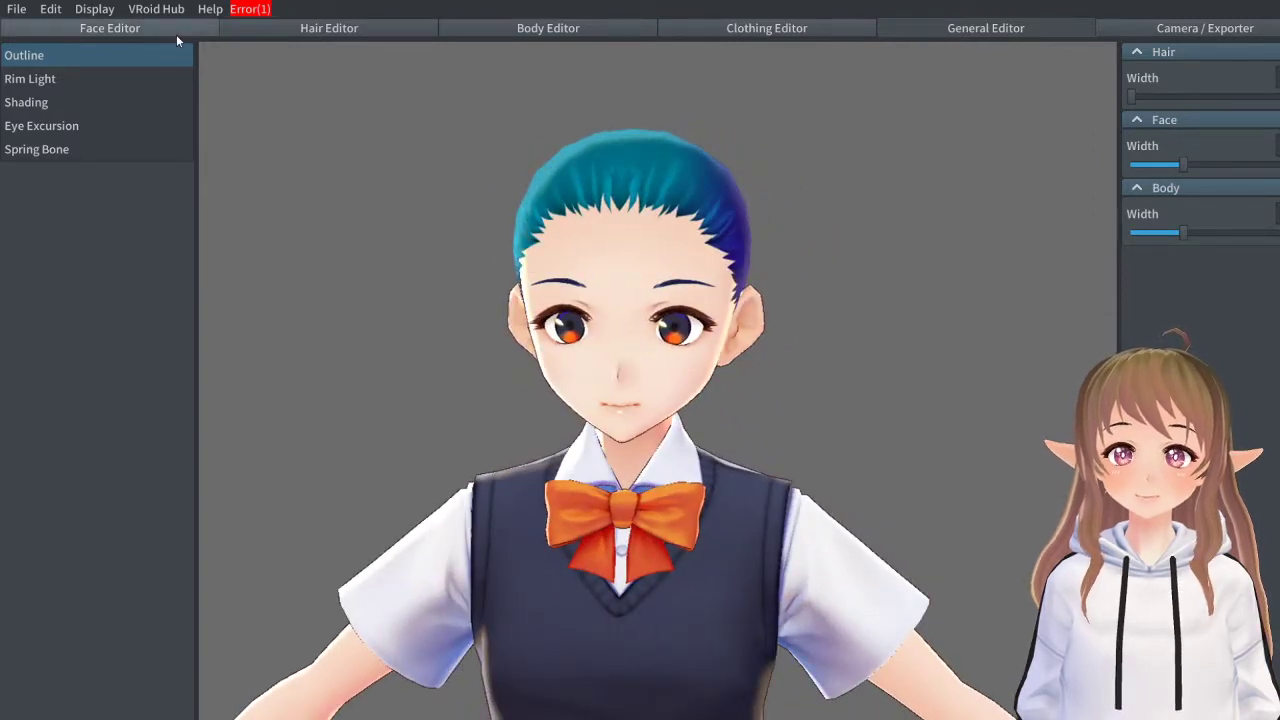
pyautogui.moveTo(704, 243); pyautogui.dragTo(744, 258, button='right')
pyautogui.scroll(3, 686, 252)
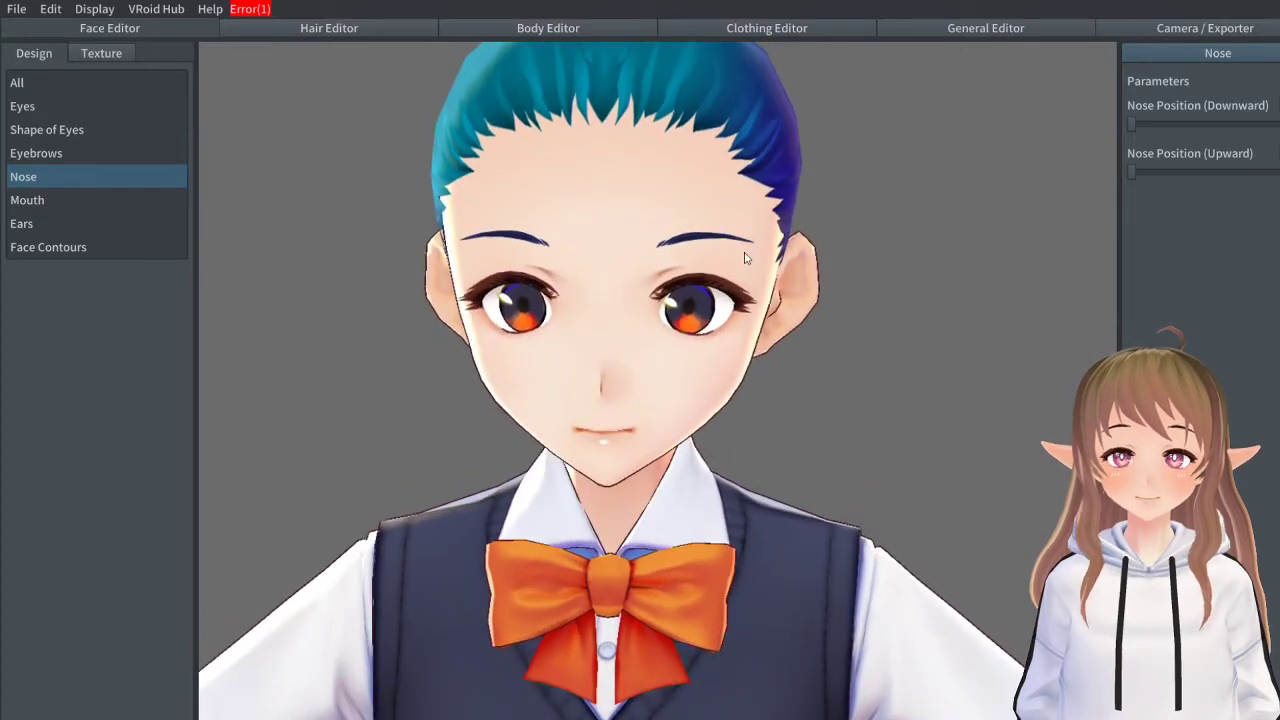
pyautogui.click(45, 106)
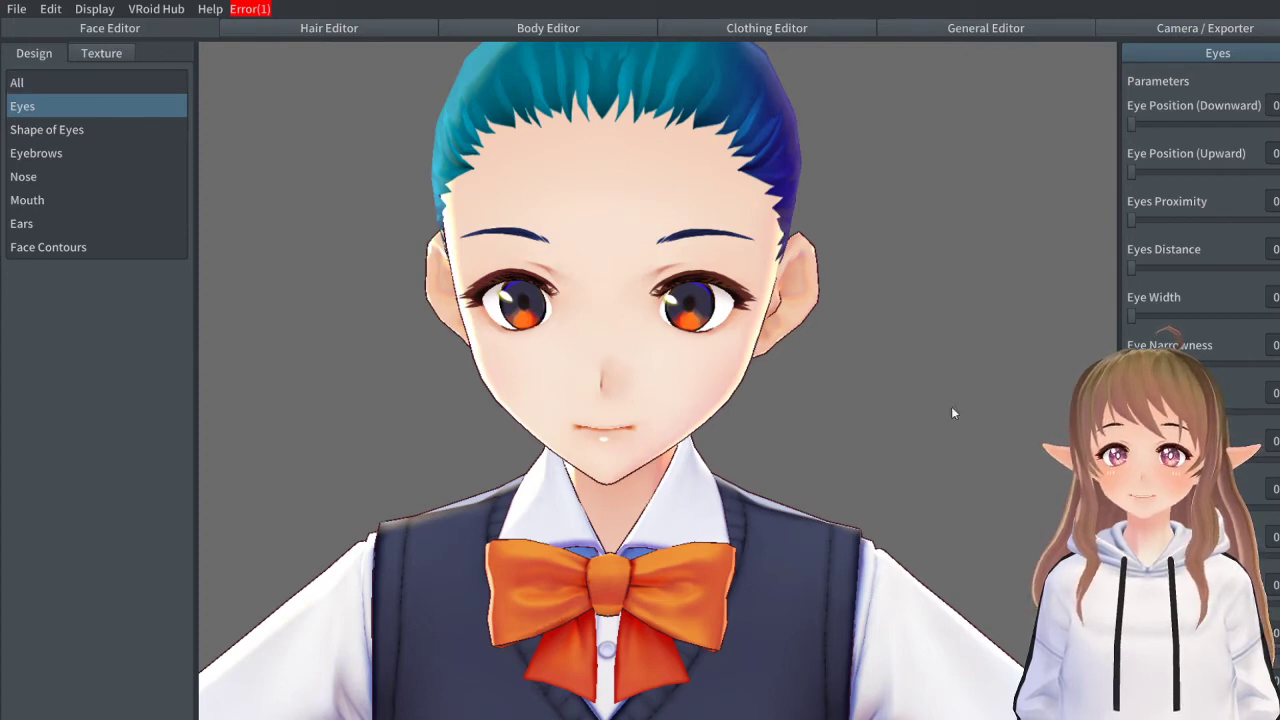
pyautogui.scroll(5, 620, 280)
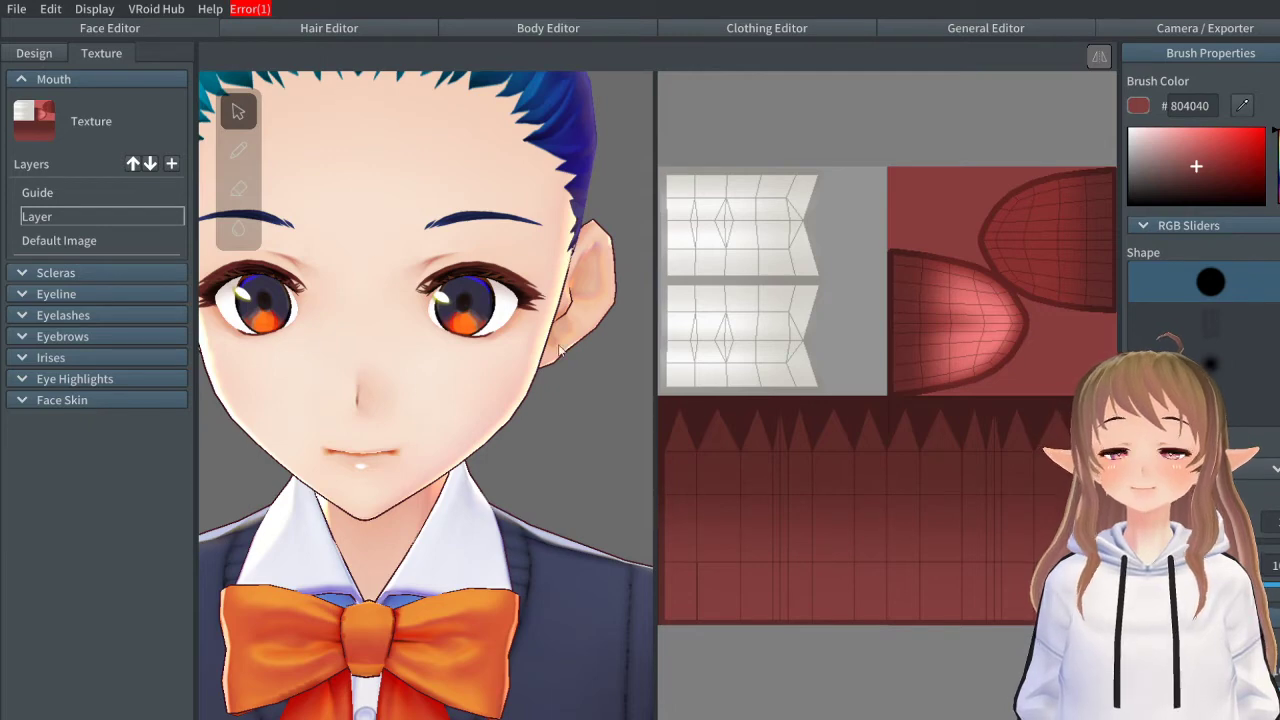
# Step: Collapse the Mouth texture group and select the Default Image layer of the Irises texture for editing
pyautogui.click(100, 79)
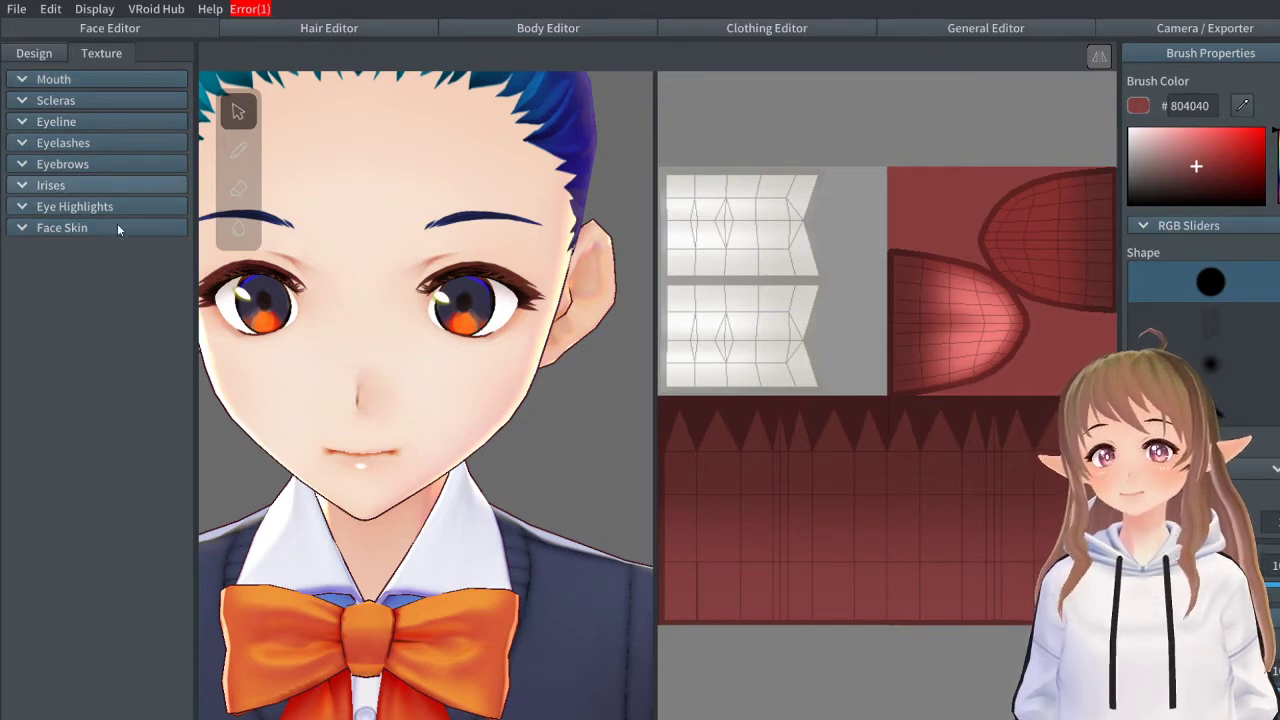
pyautogui.click(60, 185)
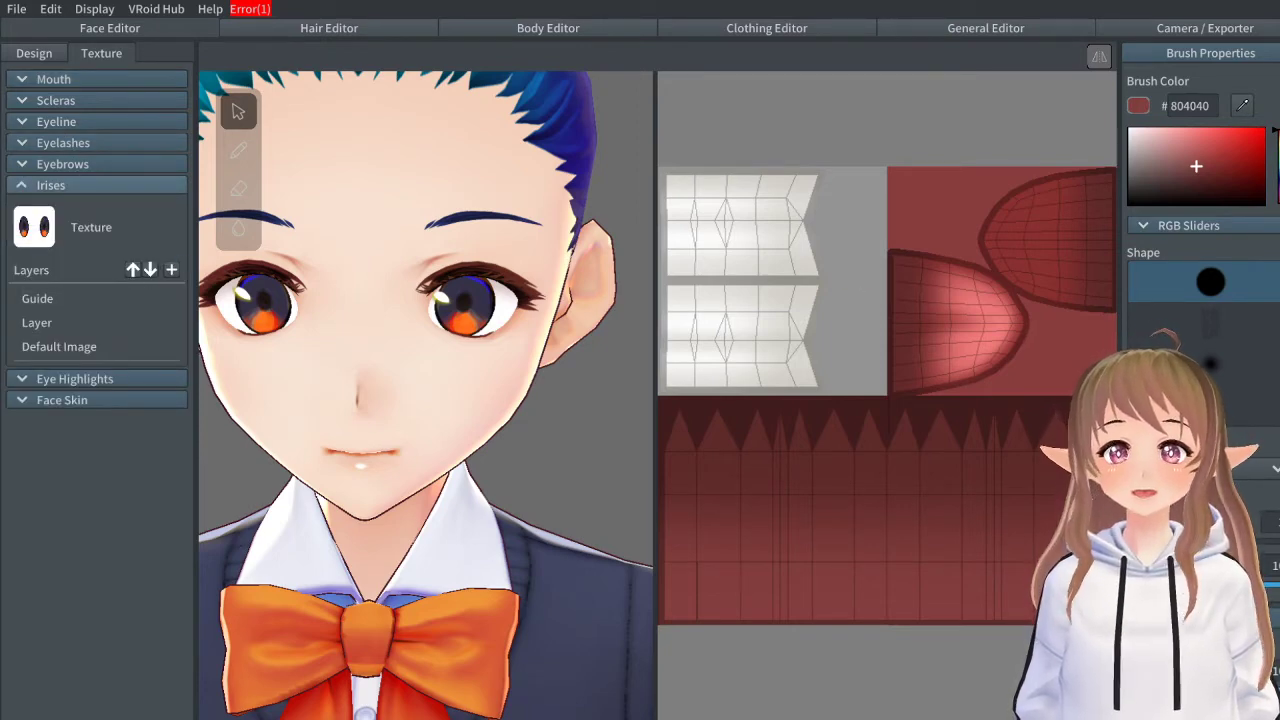
pyautogui.click(62, 346)
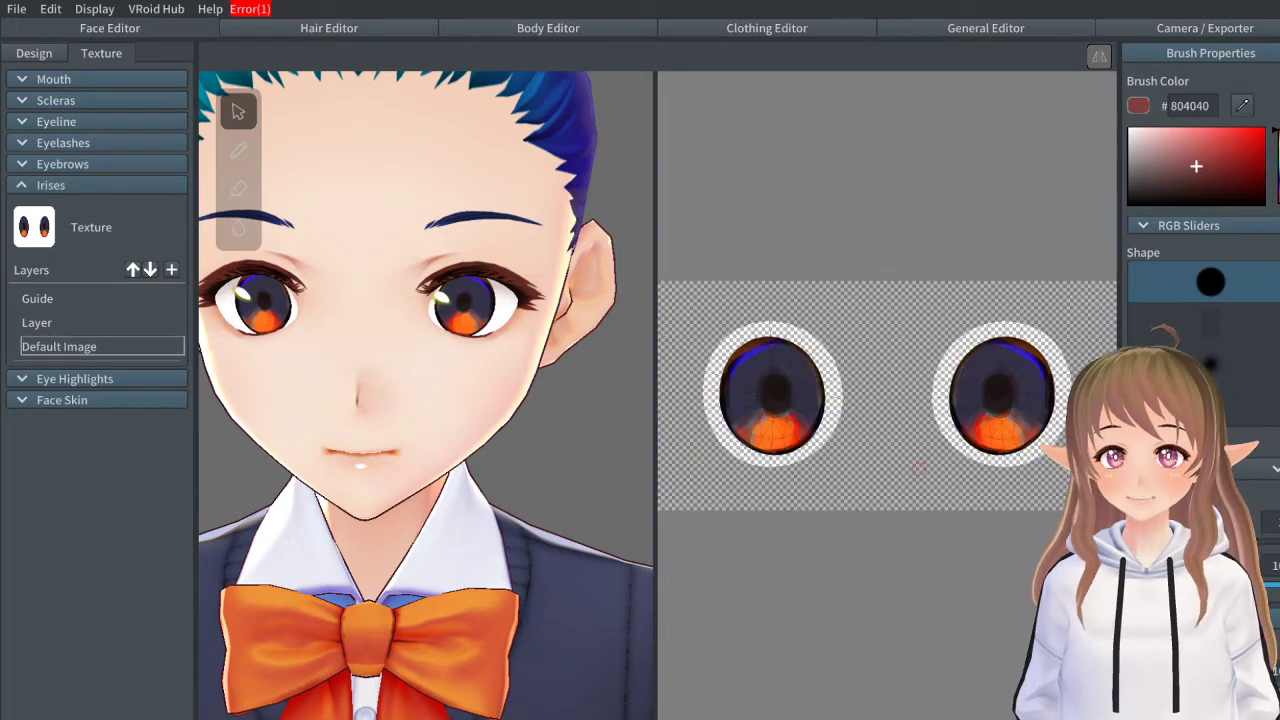
# Step: Paint the first iris of the texture solid green with brush colour #25692C, keeping its dark outer rim
pyautogui.scroll(-1, 832, 409)
pyautogui.scroll(5, 820, 401)
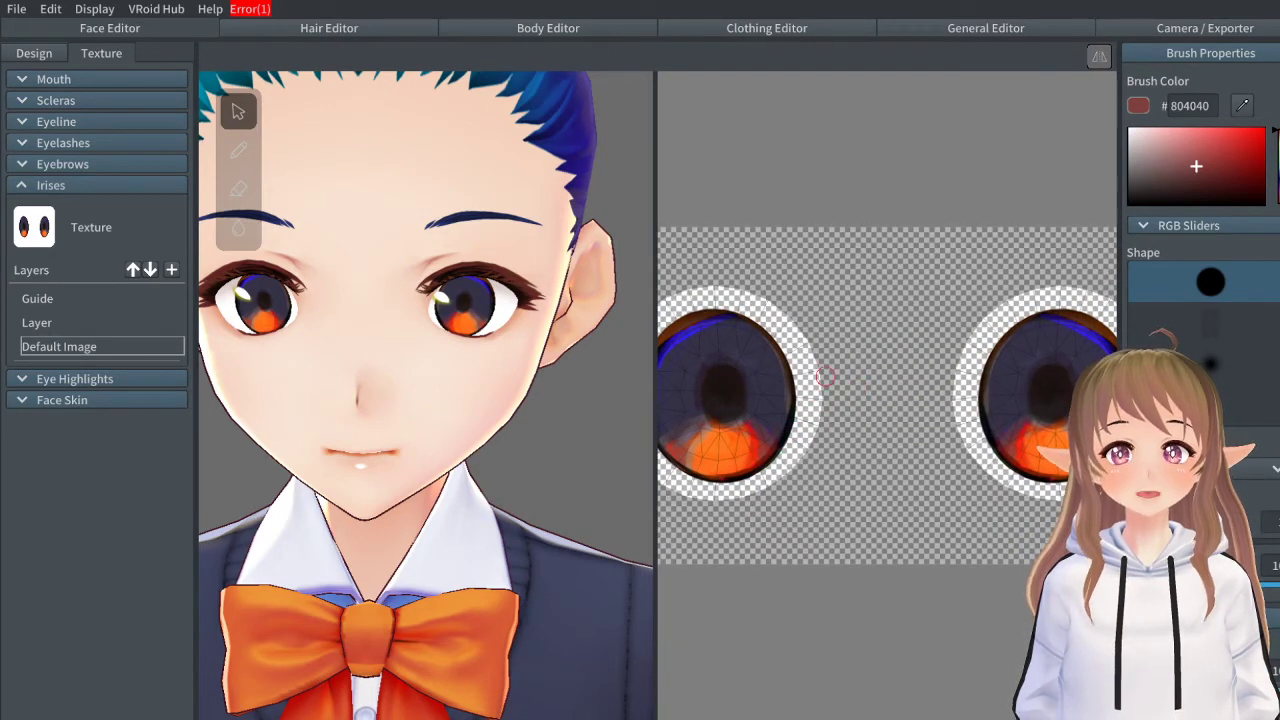
pyautogui.moveTo(848, 351)
pyautogui.mouseDown(button='middle')
pyautogui.moveTo(1228, 251)
pyautogui.moveTo(1028, 304)
pyautogui.mouseUp(button='middle')
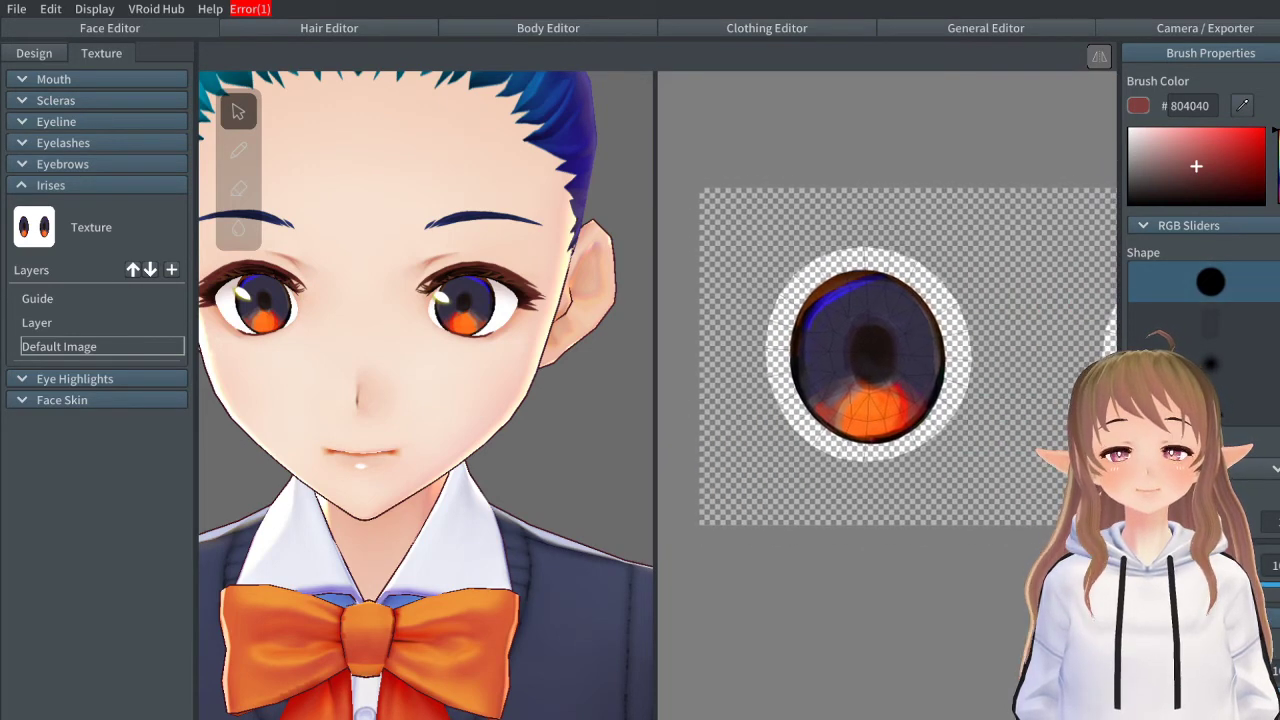
pyautogui.scroll(2, 915, 291)
pyautogui.moveTo(1277, 162)
pyautogui.mouseDown()
pyautogui.moveTo(1277, 181)
pyautogui.moveTo(1231, 144)
pyautogui.moveTo(1277, 155)
pyautogui.moveTo(1217, 176)
pyautogui.mouseUp()
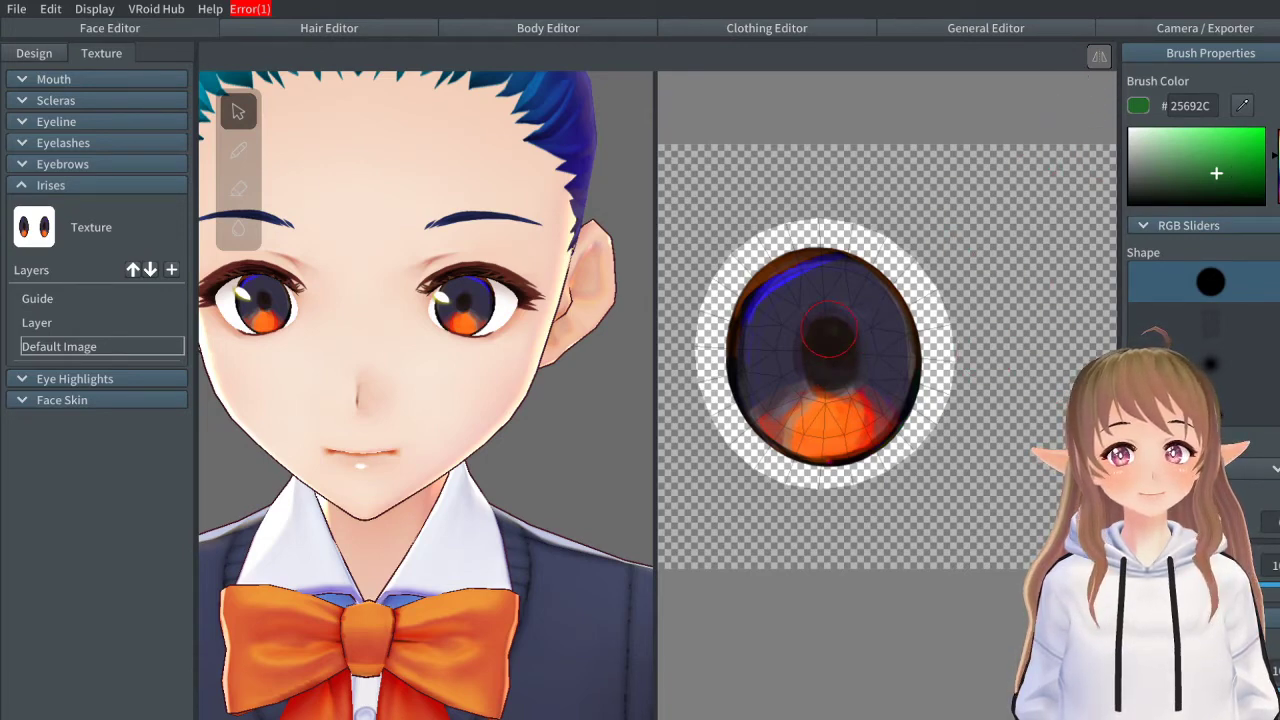
pyautogui.moveTo(828, 330)
pyautogui.mouseDown()
pyautogui.moveTo(795, 380)
pyautogui.moveTo(798, 345)
pyautogui.moveTo(848, 392)
pyautogui.moveTo(862, 375)
pyautogui.moveTo(835, 305)
pyautogui.moveTo(884, 356)
pyautogui.moveTo(852, 292)
pyautogui.moveTo(798, 292)
pyautogui.moveTo(780, 420)
pyautogui.moveTo(850, 445)
pyautogui.moveTo(815, 415)
pyautogui.moveTo(833, 411)
pyautogui.moveTo(790, 430)
pyautogui.moveTo(818, 436)
pyautogui.mouseUp()
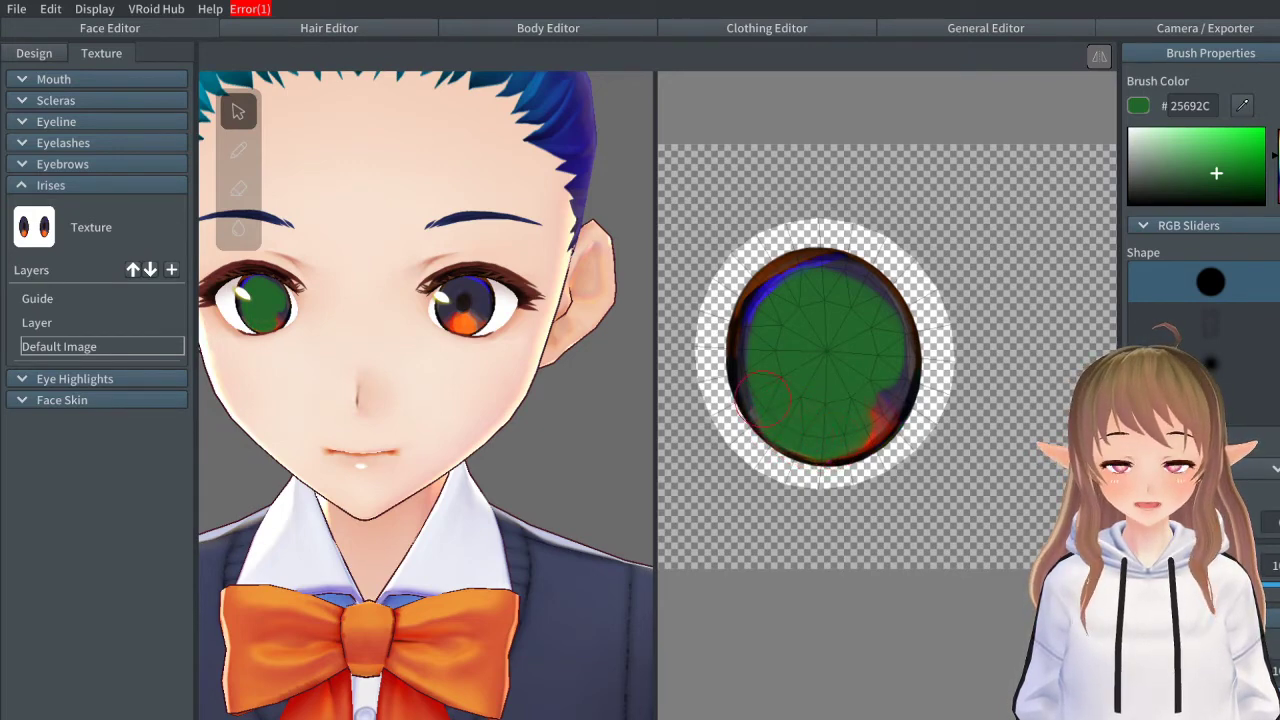
pyautogui.moveTo(766, 405)
pyautogui.mouseDown()
pyautogui.moveTo(742, 355)
pyautogui.moveTo(748, 300)
pyautogui.moveTo(775, 275)
pyautogui.moveTo(871, 300)
pyautogui.mouseUp()
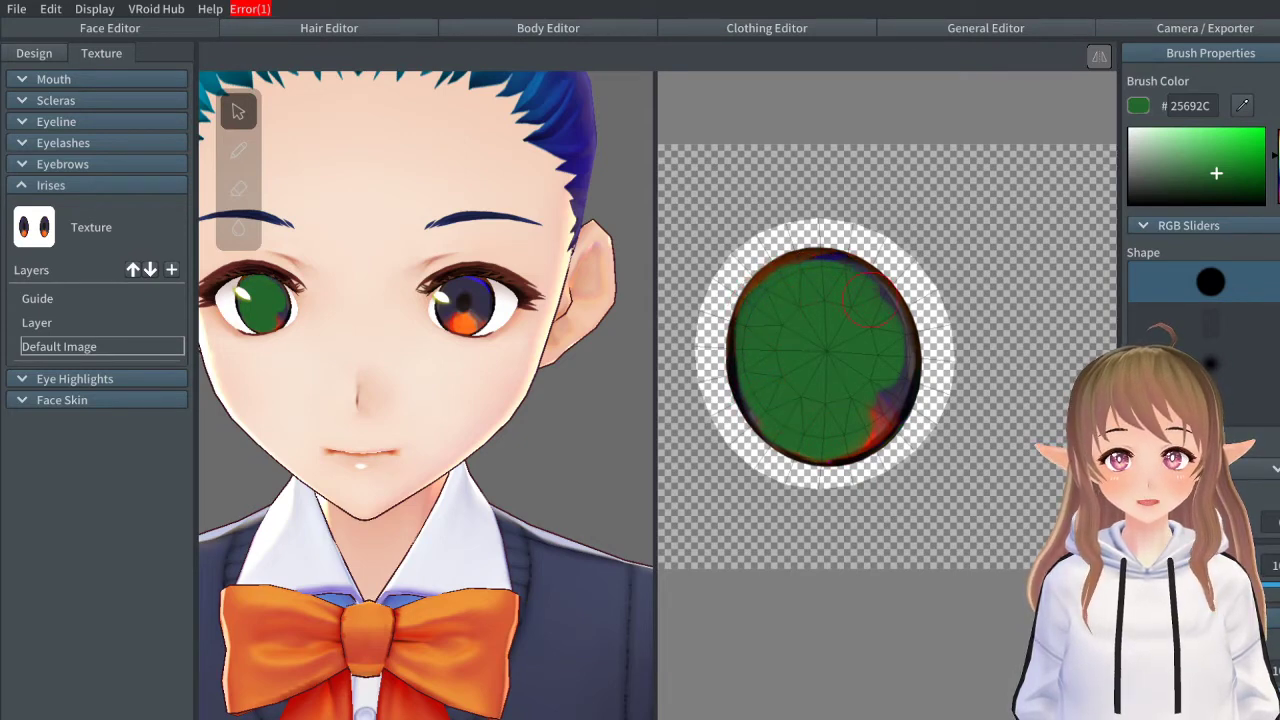
pyautogui.moveTo(882, 372)
pyautogui.mouseDown()
pyautogui.moveTo(829, 432)
pyautogui.moveTo(893, 361)
pyautogui.mouseUp()
pyautogui.moveTo(811, 277)
pyautogui.mouseDown()
pyautogui.moveTo(873, 302)
pyautogui.moveTo(890, 349)
pyautogui.moveTo(888, 409)
pyautogui.moveTo(866, 452)
pyautogui.moveTo(826, 441)
pyautogui.mouseUp()
pyautogui.moveTo(755, 385)
pyautogui.mouseDown()
pyautogui.moveTo(740, 300)
pyautogui.moveTo(795, 260)
pyautogui.moveTo(845, 255)
pyautogui.moveTo(864, 327)
pyautogui.mouseUp()
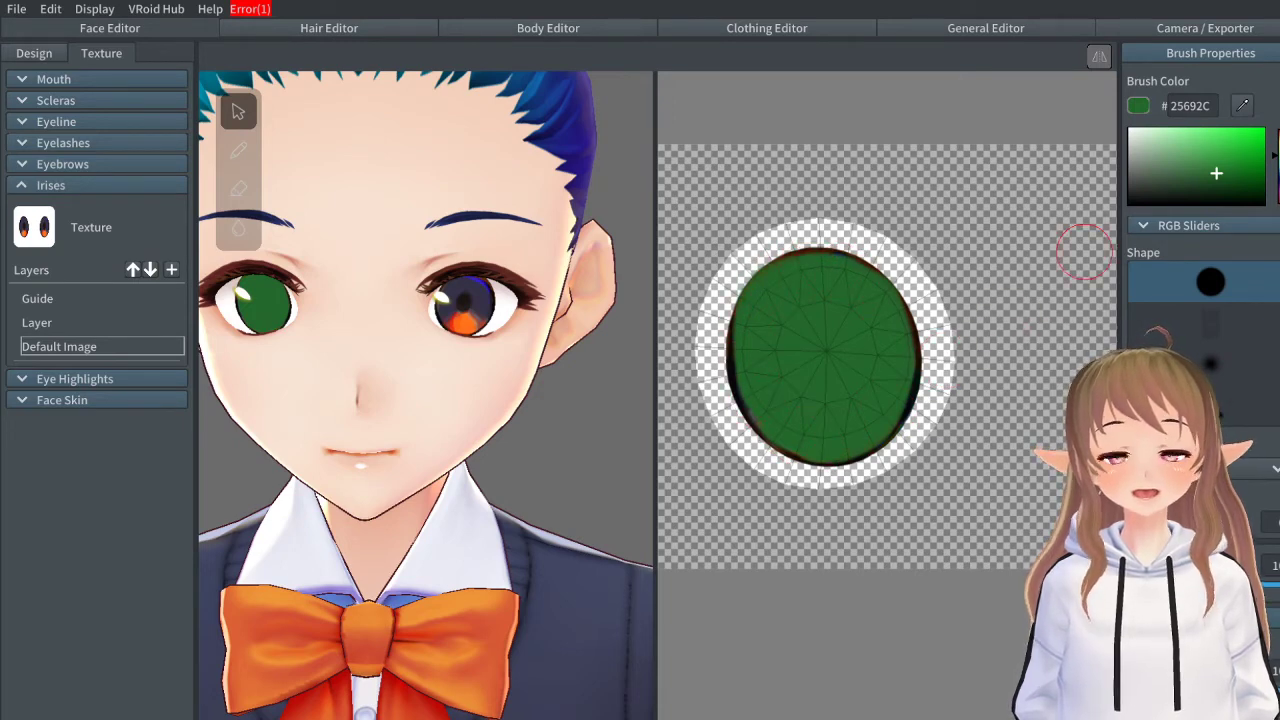
# Step: Shade the upper half of the green iris with a soft-edged brush in dark green #072A0B
pyautogui.moveTo(1218, 182); pyautogui.dragTo(1241, 192)
pyautogui.click(1210, 363)
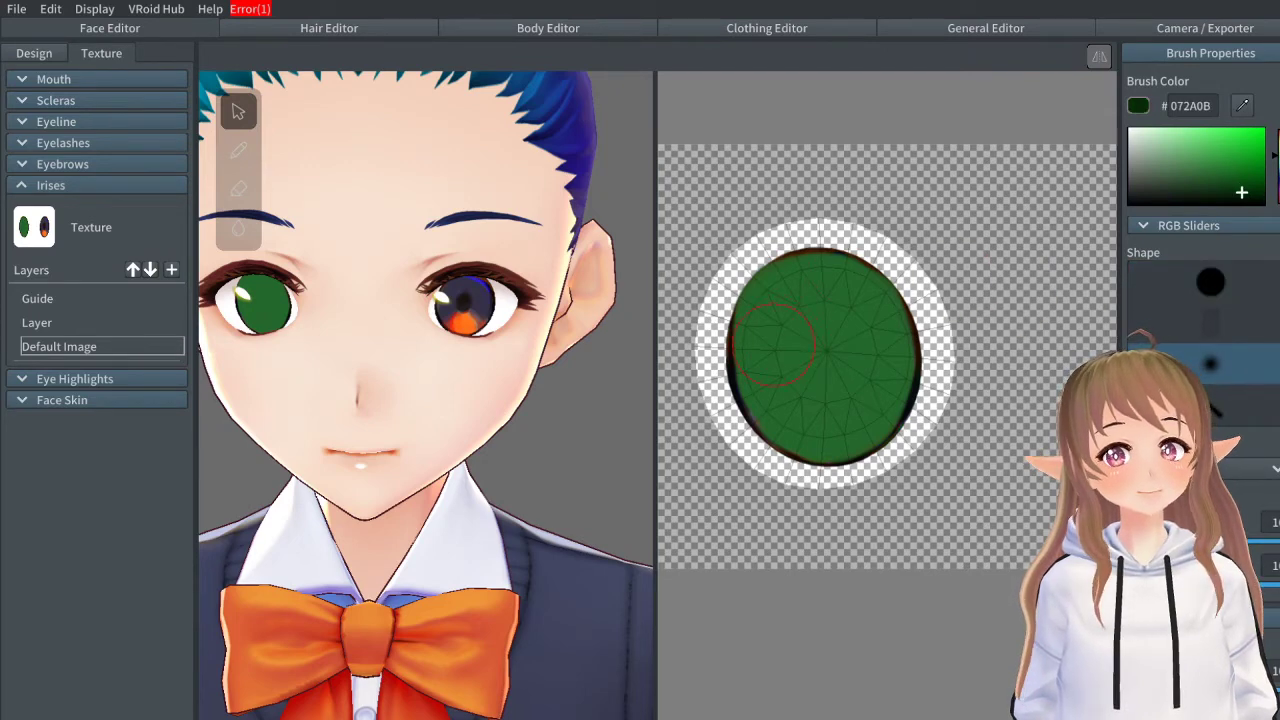
pyautogui.moveTo(770, 330)
pyautogui.mouseDown()
pyautogui.moveTo(890, 320)
pyautogui.moveTo(745, 343)
pyautogui.mouseUp()
pyautogui.moveTo(775, 313)
pyautogui.mouseDown()
pyautogui.moveTo(755, 300)
pyautogui.moveTo(751, 320)
pyautogui.moveTo(802, 290)
pyautogui.moveTo(900, 305)
pyautogui.moveTo(915, 360)
pyautogui.moveTo(725, 355)
pyautogui.moveTo(880, 345)
pyautogui.moveTo(800, 297)
pyautogui.moveTo(823, 277)
pyautogui.moveTo(748, 355)
pyautogui.moveTo(845, 322)
pyautogui.moveTo(770, 328)
pyautogui.moveTo(893, 355)
pyautogui.moveTo(747, 368)
pyautogui.moveTo(900, 366)
pyautogui.mouseUp()
# Step: Draw a dark green U-shaped pupil outline in the iris's lower half with the hard round brush, undoing unsatisfactory strokes
pyautogui.click(1230, 284)
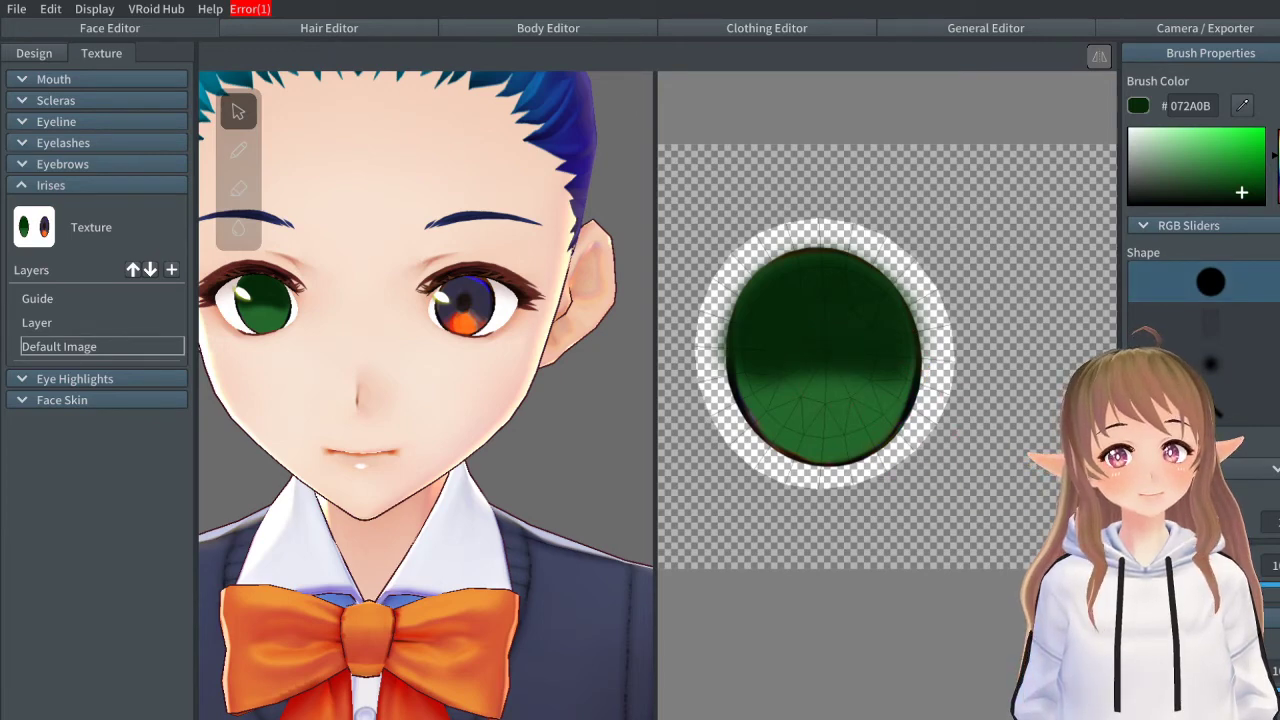
pyautogui.moveTo(788, 345)
pyautogui.mouseDown()
pyautogui.moveTo(835, 424)
pyautogui.moveTo(873, 374)
pyautogui.mouseUp()
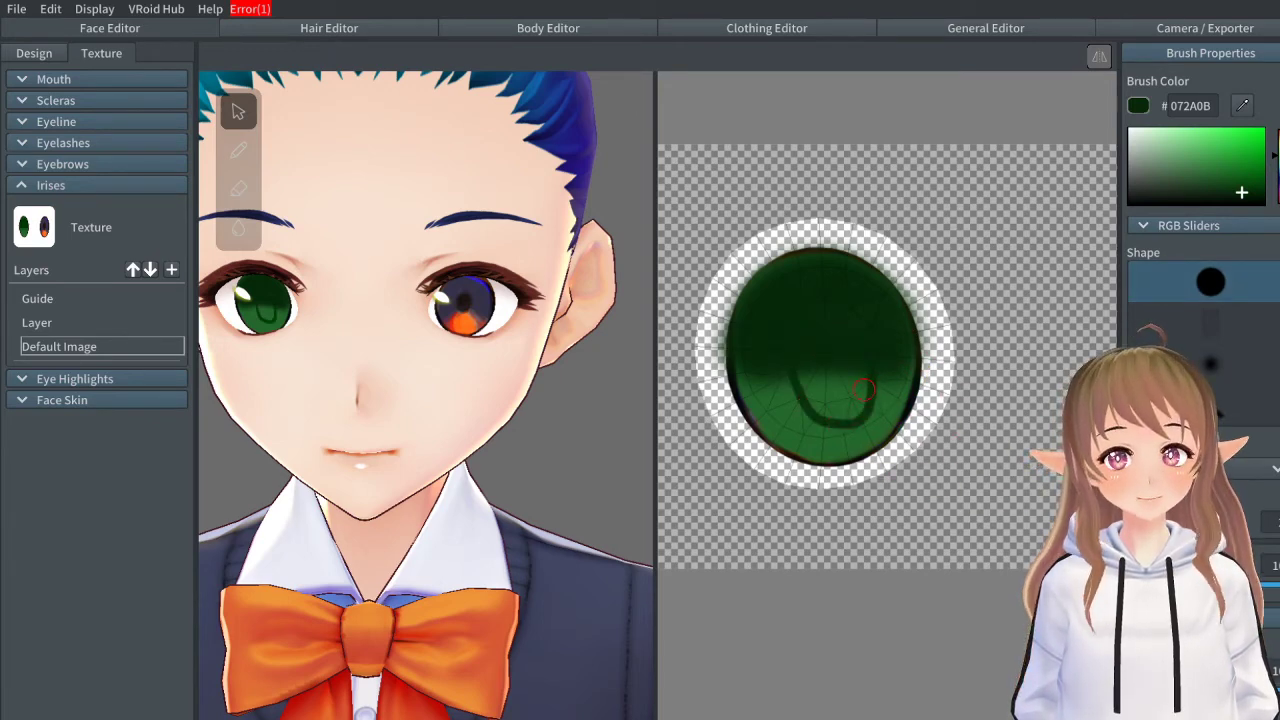
pyautogui.hotkey('ctrl', 'z')
pyautogui.moveTo(774, 370)
pyautogui.mouseDown()
pyautogui.moveTo(853, 353)
pyautogui.moveTo(854, 391)
pyautogui.moveTo(787, 362)
pyautogui.moveTo(796, 376)
pyautogui.moveTo(853, 378)
pyautogui.mouseUp()
pyautogui.hotkey('ctrl', 'z')
pyautogui.hotkey('ctrl', 'z')
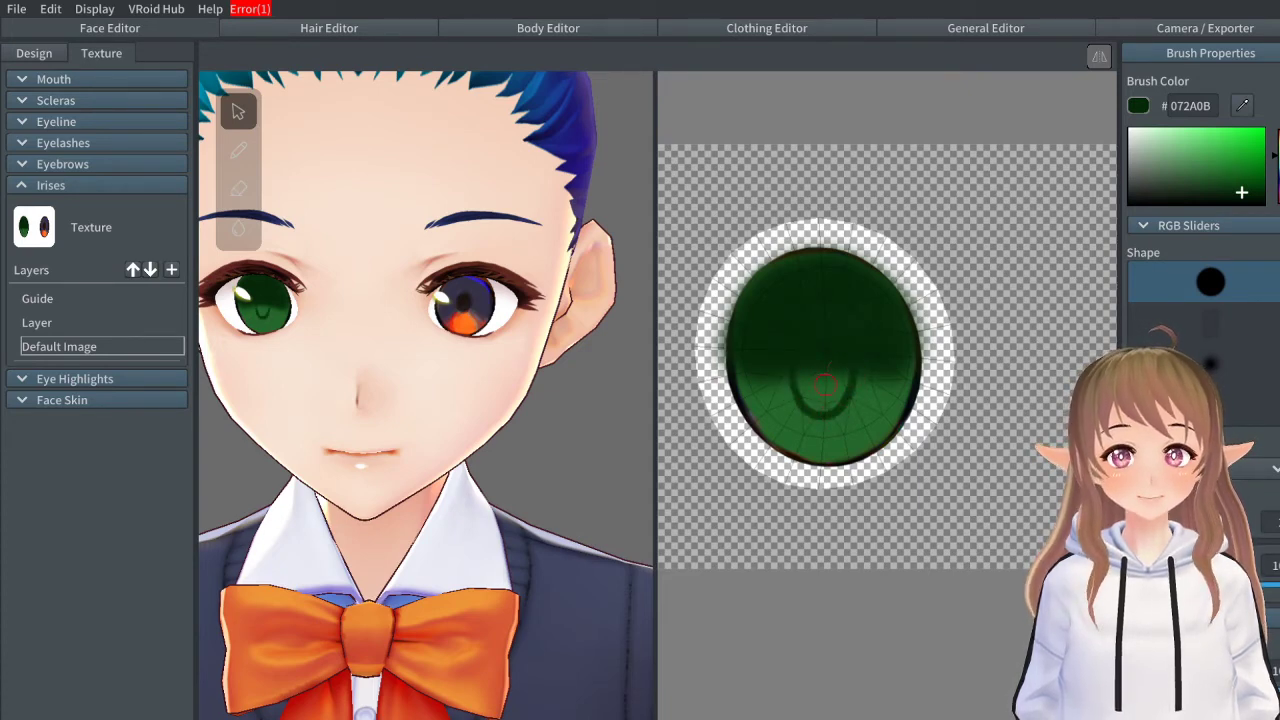
pyautogui.hotkey('ctrl', 'z')
pyautogui.moveTo(780, 343)
pyautogui.mouseDown()
pyautogui.moveTo(808, 409)
pyautogui.moveTo(860, 347)
pyautogui.mouseUp()
pyautogui.hotkey('ctrl', 'z')
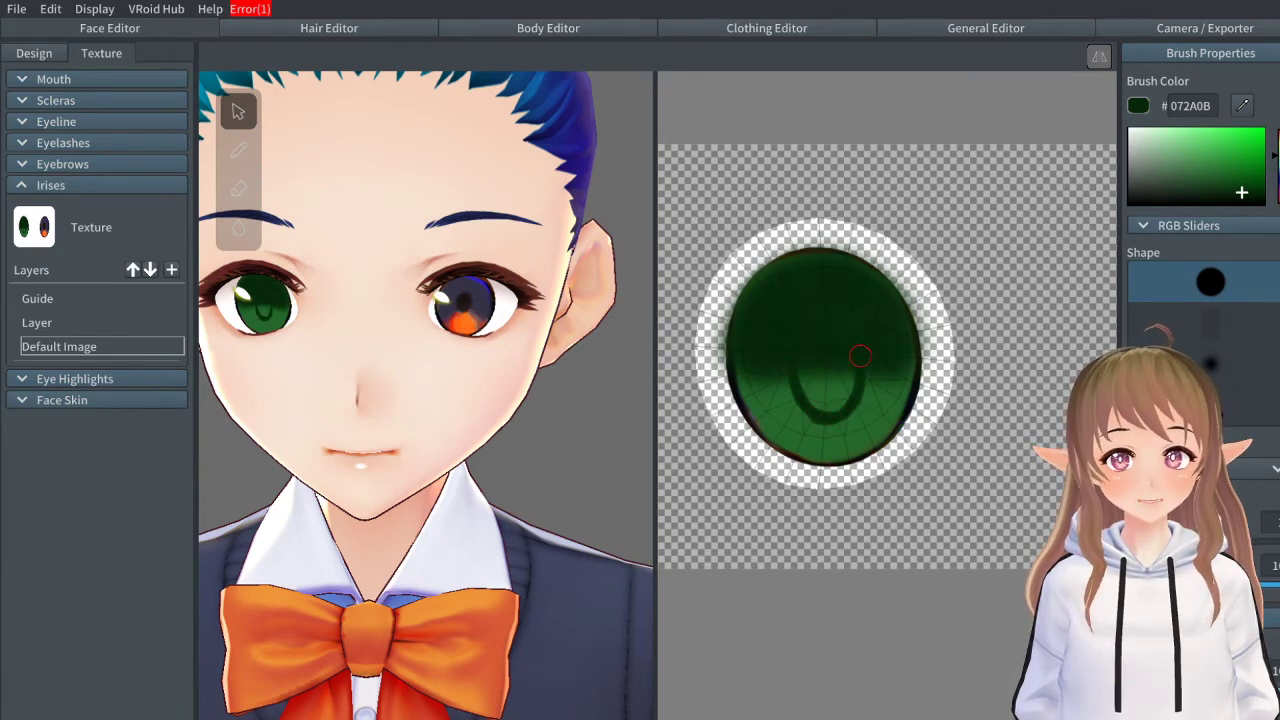
pyautogui.hotkey('ctrl', 'z')
pyautogui.moveTo(828, 416); pyautogui.dragTo(796, 404)
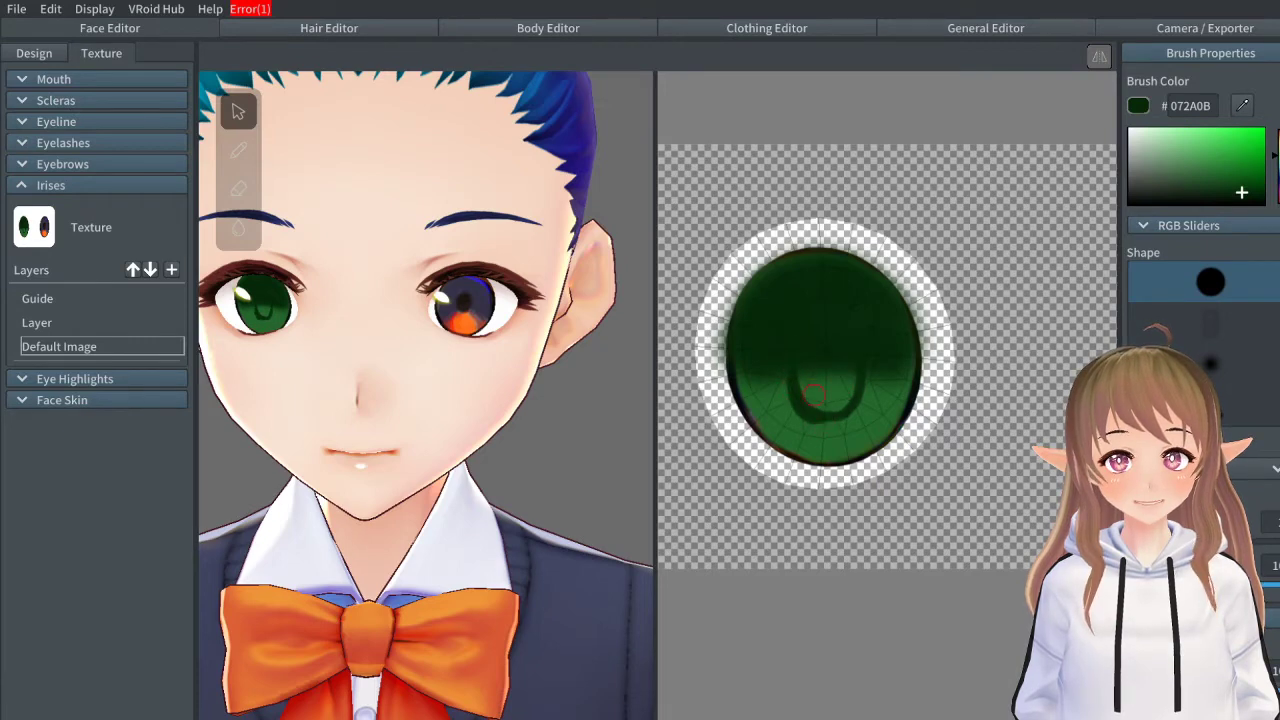
pyautogui.hotkey('ctrl', 'z')
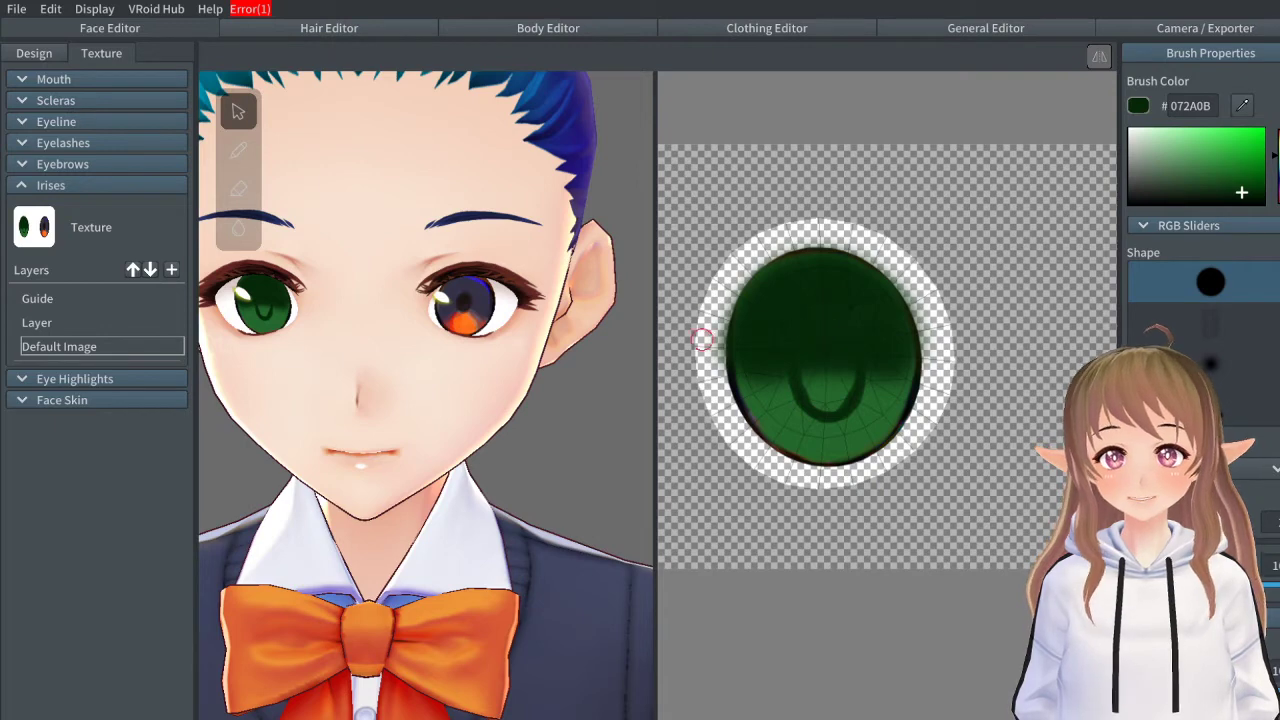
pyautogui.hotkey('ctrl', 'z')
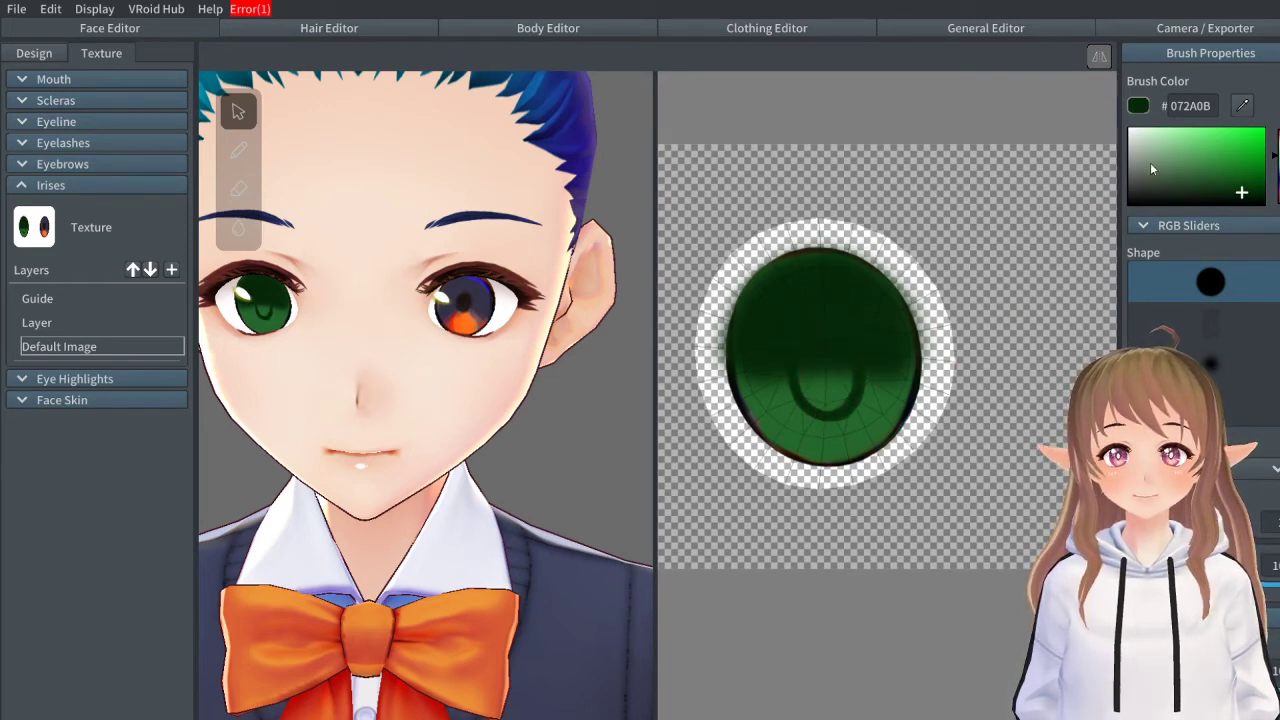
# Step: Paint a soft light green (#A5FFAF) glow at the bottom of the iris below the pupil outline, undoing unsatisfactory strokes
pyautogui.click(1185, 128)
pyautogui.click(1176, 128)
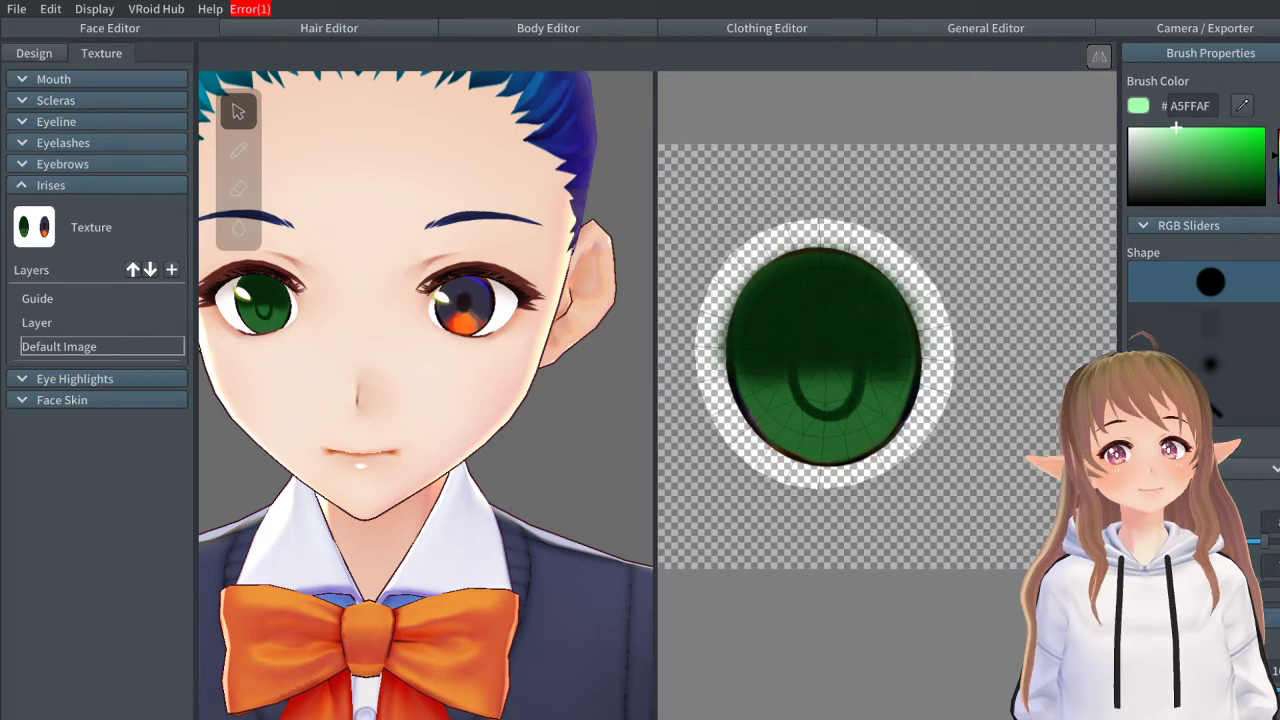
pyautogui.moveTo(838, 440); pyautogui.dragTo(830, 438)
pyautogui.hotkey('ctrl', 'z')
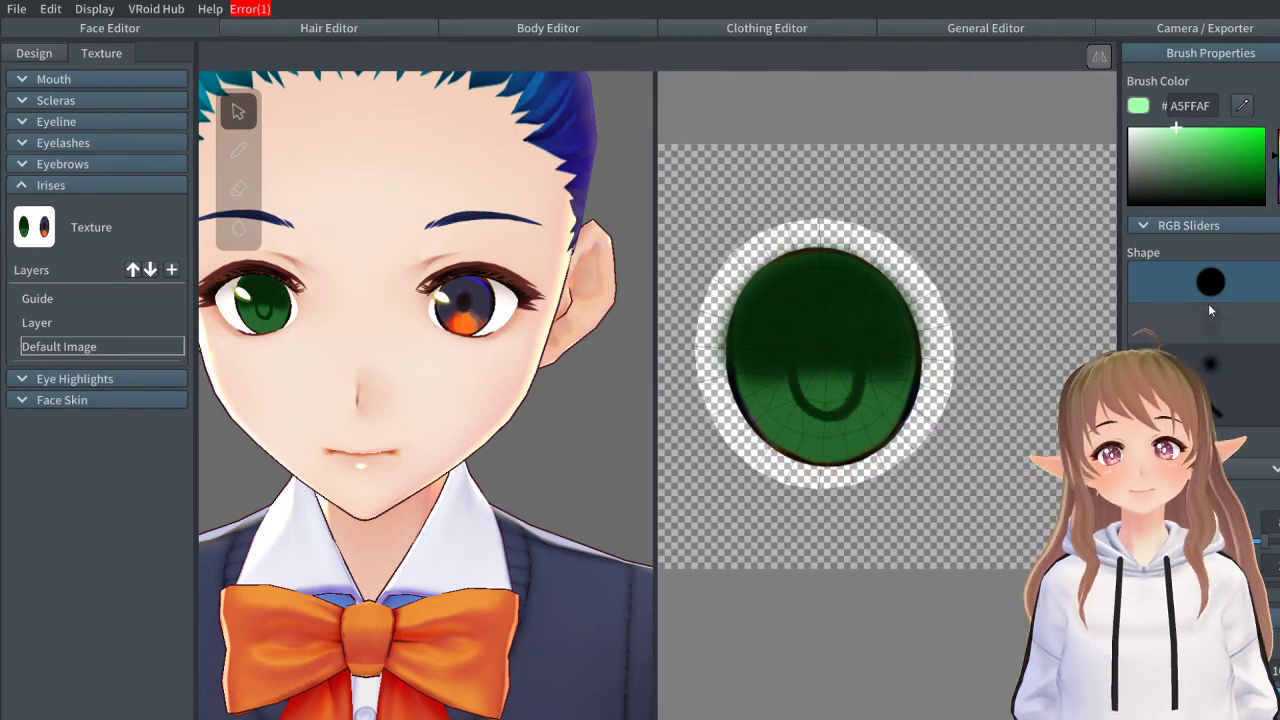
pyautogui.moveTo(843, 418)
pyautogui.mouseDown()
pyautogui.moveTo(811, 447)
pyautogui.moveTo(829, 446)
pyautogui.mouseUp()
pyautogui.hotkey('ctrl', 'z')
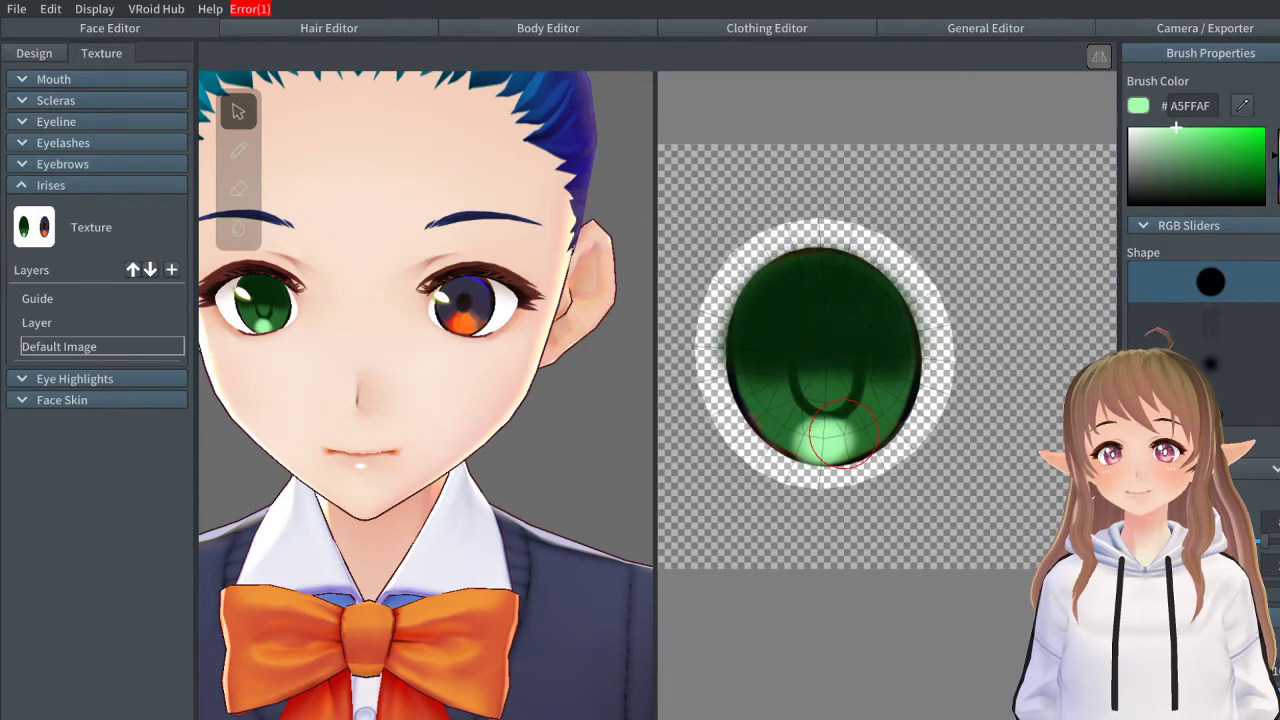
# Step: Add small light green highlight spots along both lower sides of the iris
pyautogui.scroll(4, 525, 354)
pyautogui.scroll(-8, 508, 362)
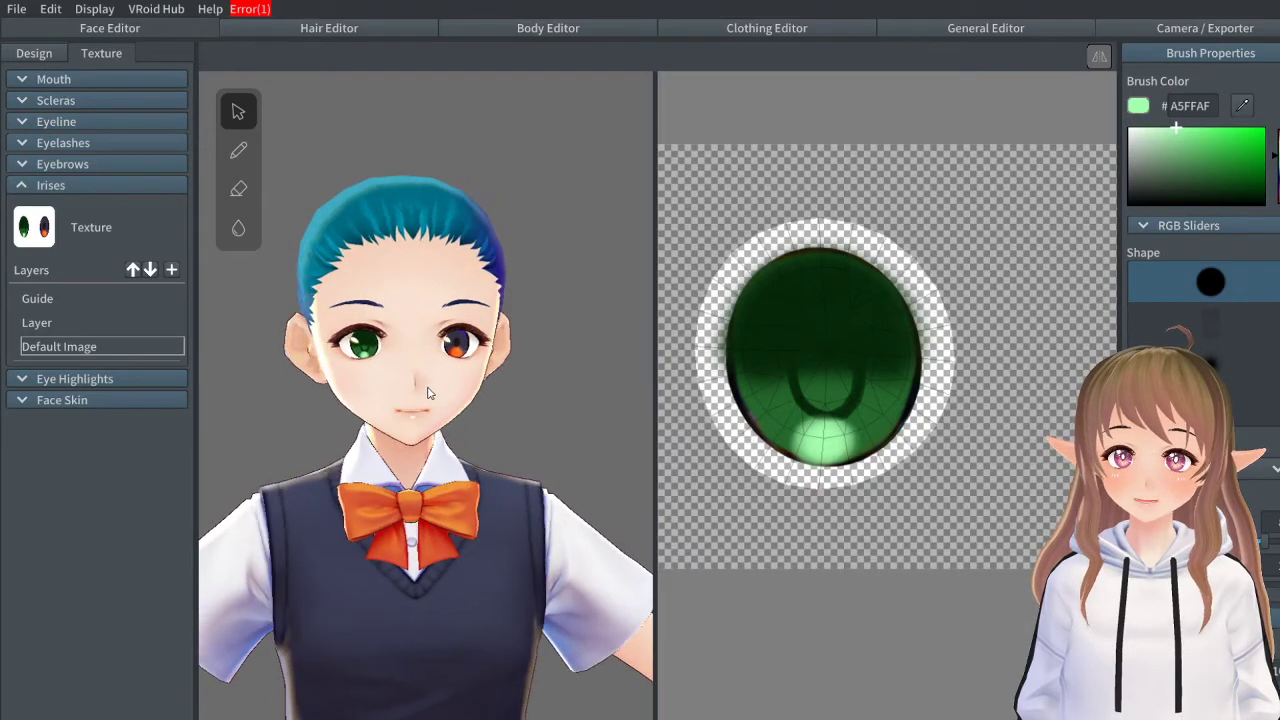
pyautogui.scroll(-2, 829, 357)
pyautogui.scroll(5, 829, 357)
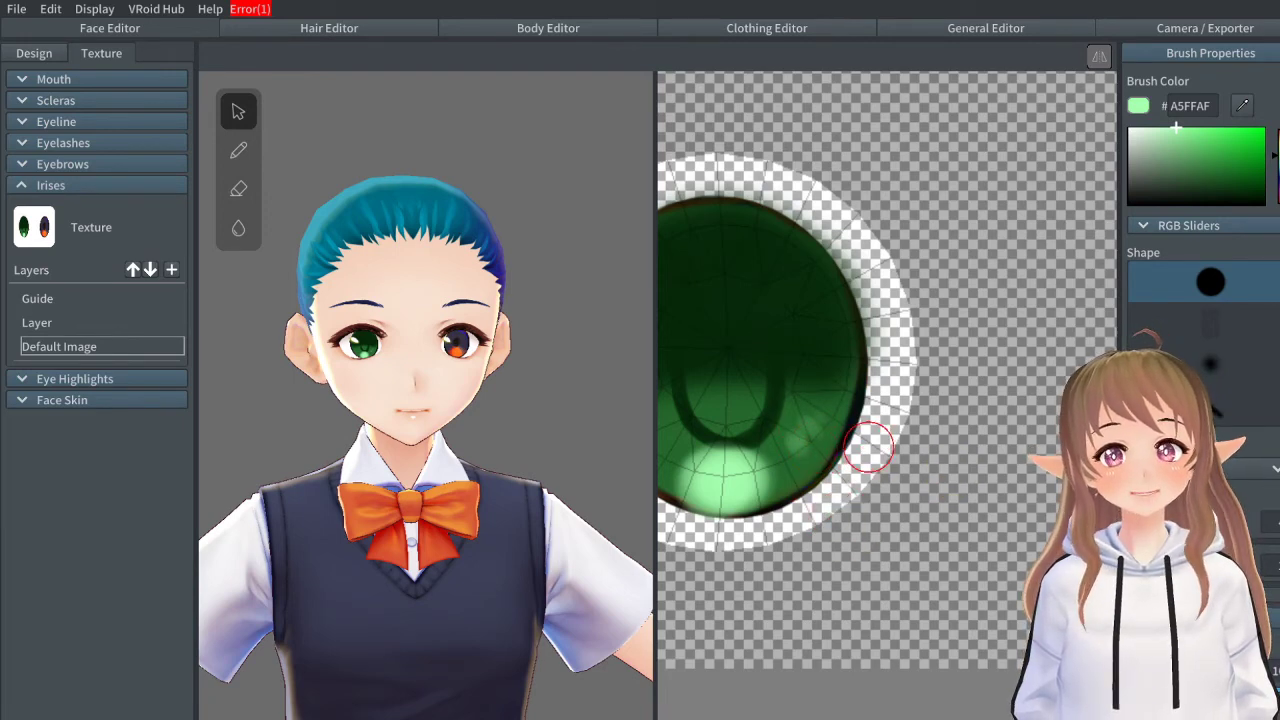
pyautogui.scroll(2, 850, 435)
pyautogui.moveTo(910, 440); pyautogui.dragTo(958, 436, button='right')
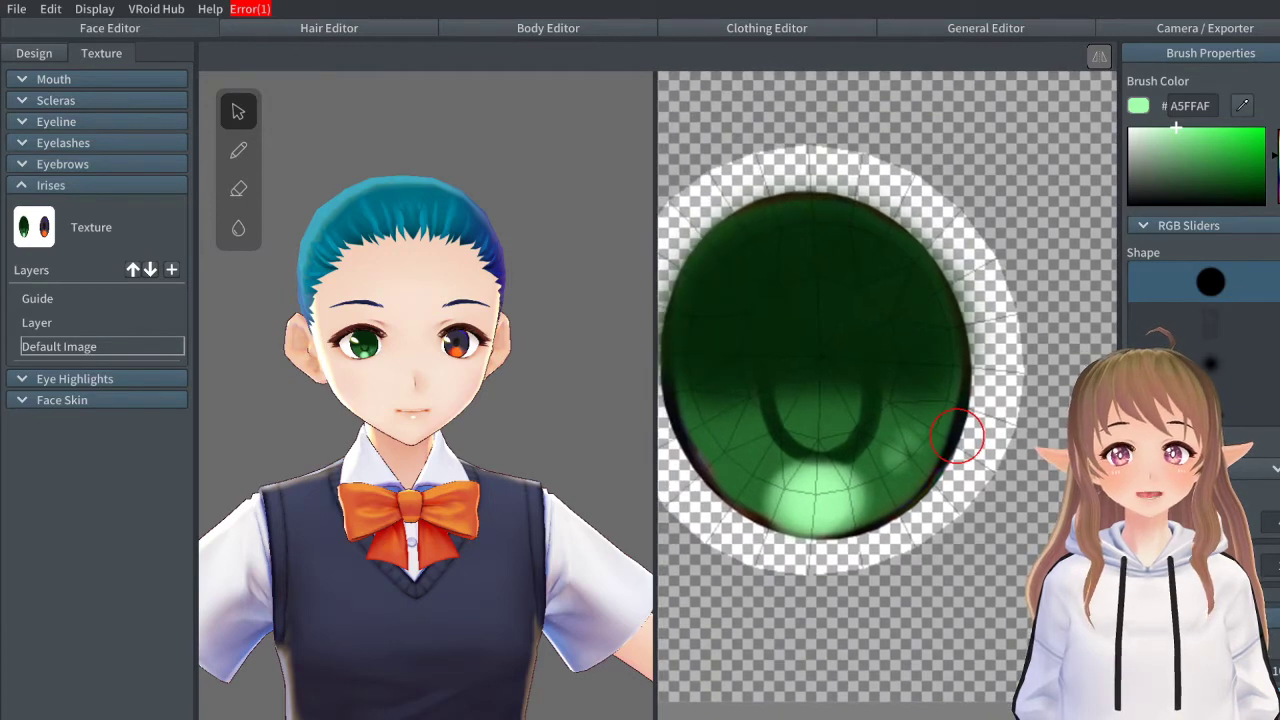
pyautogui.moveTo(710, 456); pyautogui.dragTo(732, 444)
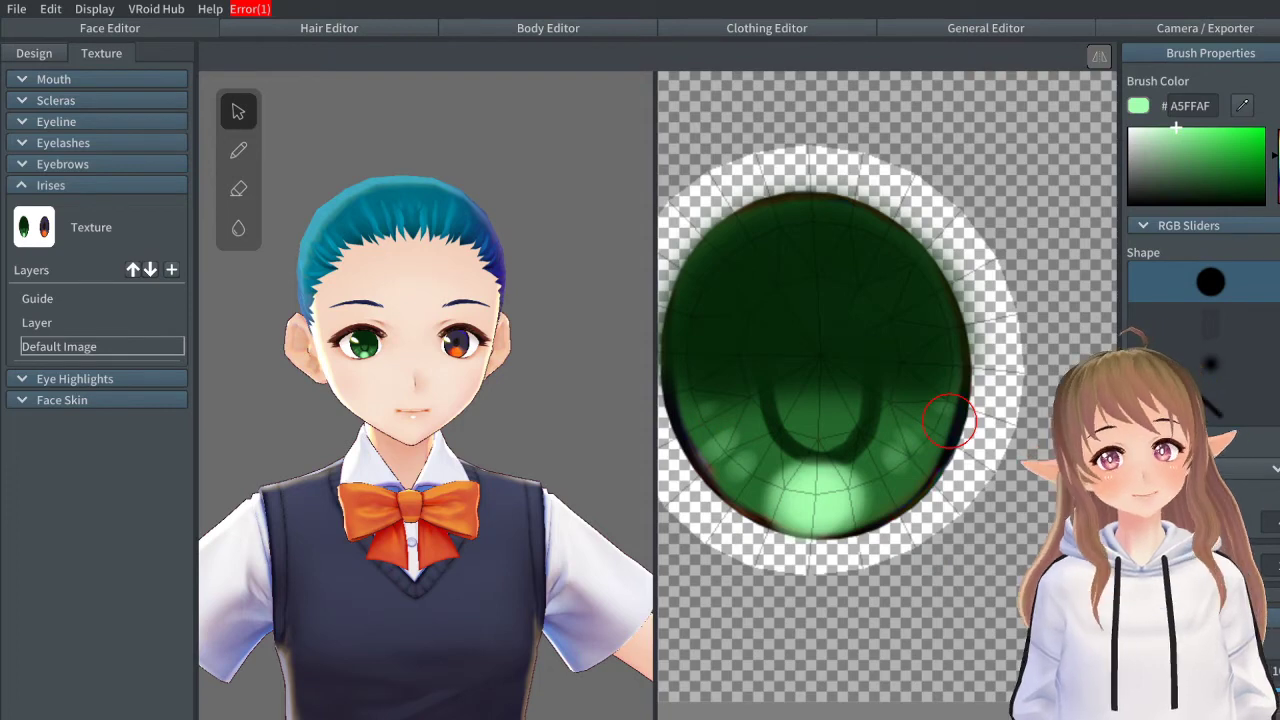
# Step: Compare the repainted green iris with the original one, on the texture and on the avatar's face from several angles
pyautogui.scroll(-3, 948, 421)
pyautogui.scroll(-2, 1013, 398)
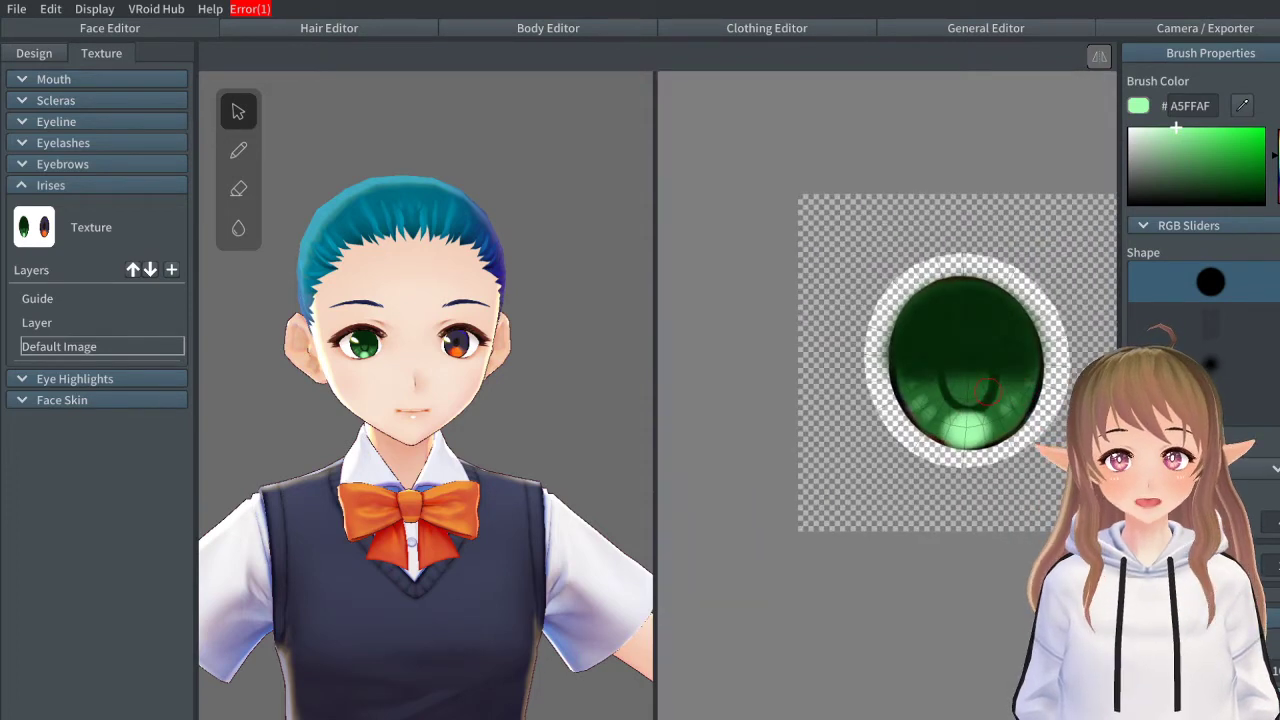
pyautogui.moveTo(987, 391); pyautogui.dragTo(743, 366, button='middle')
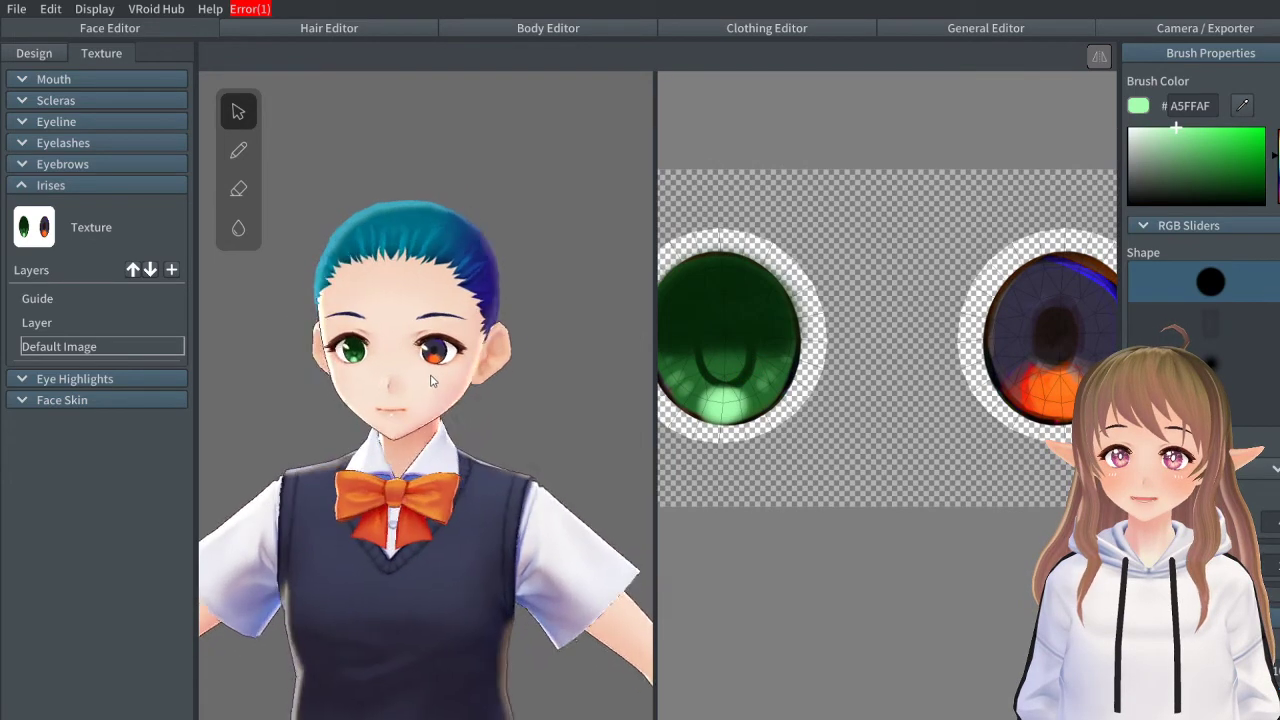
pyautogui.scroll(5, 437, 383)
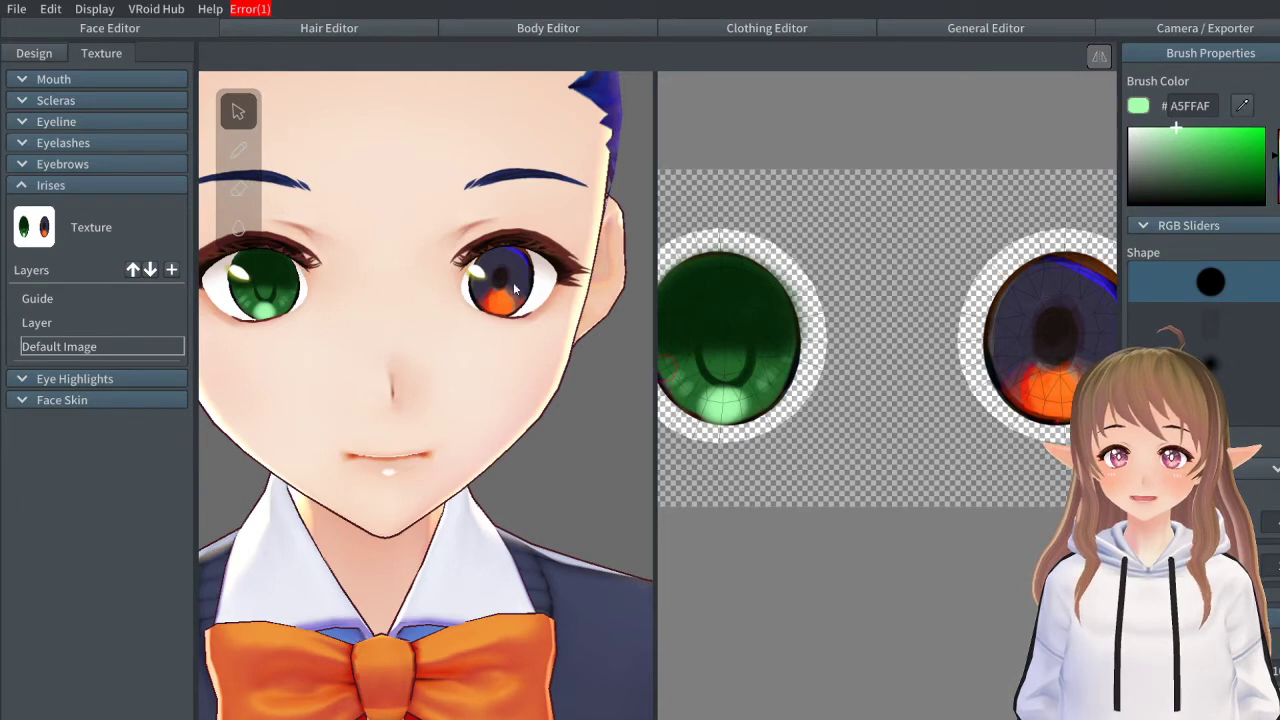
pyautogui.scroll(-5, 434, 337)
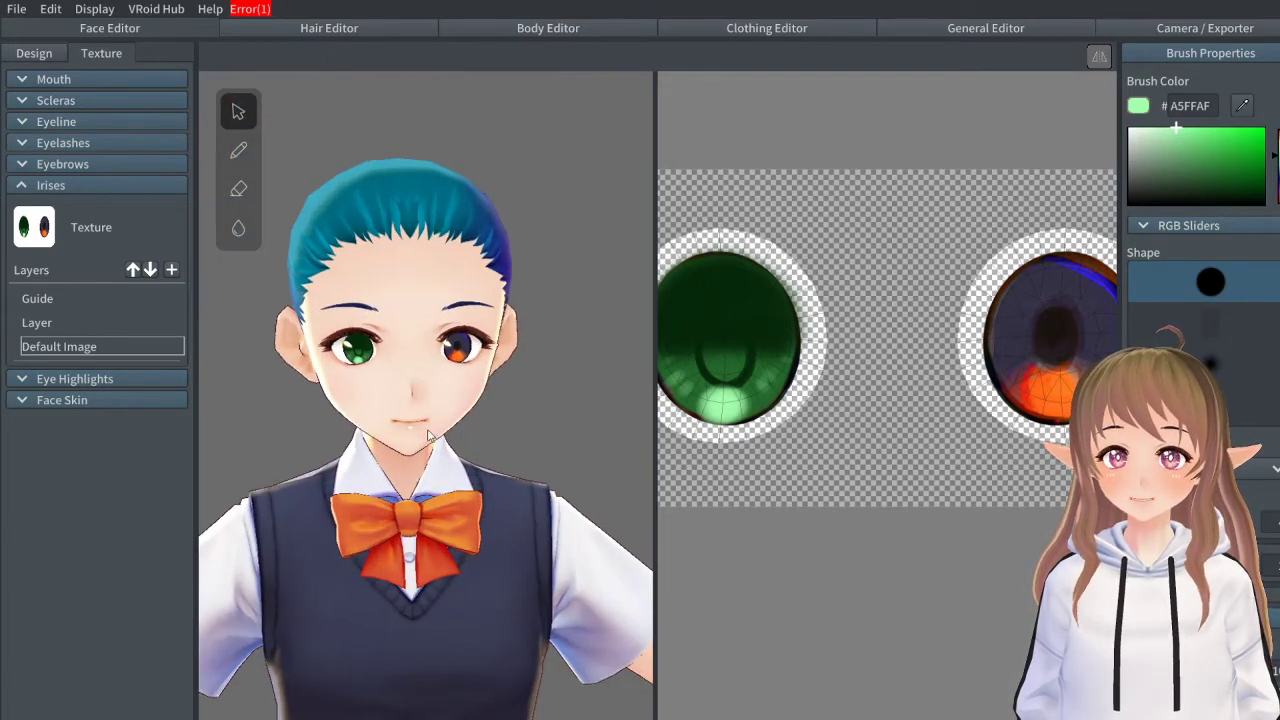
pyautogui.moveTo(445, 400); pyautogui.dragTo(464, 402, button='right')
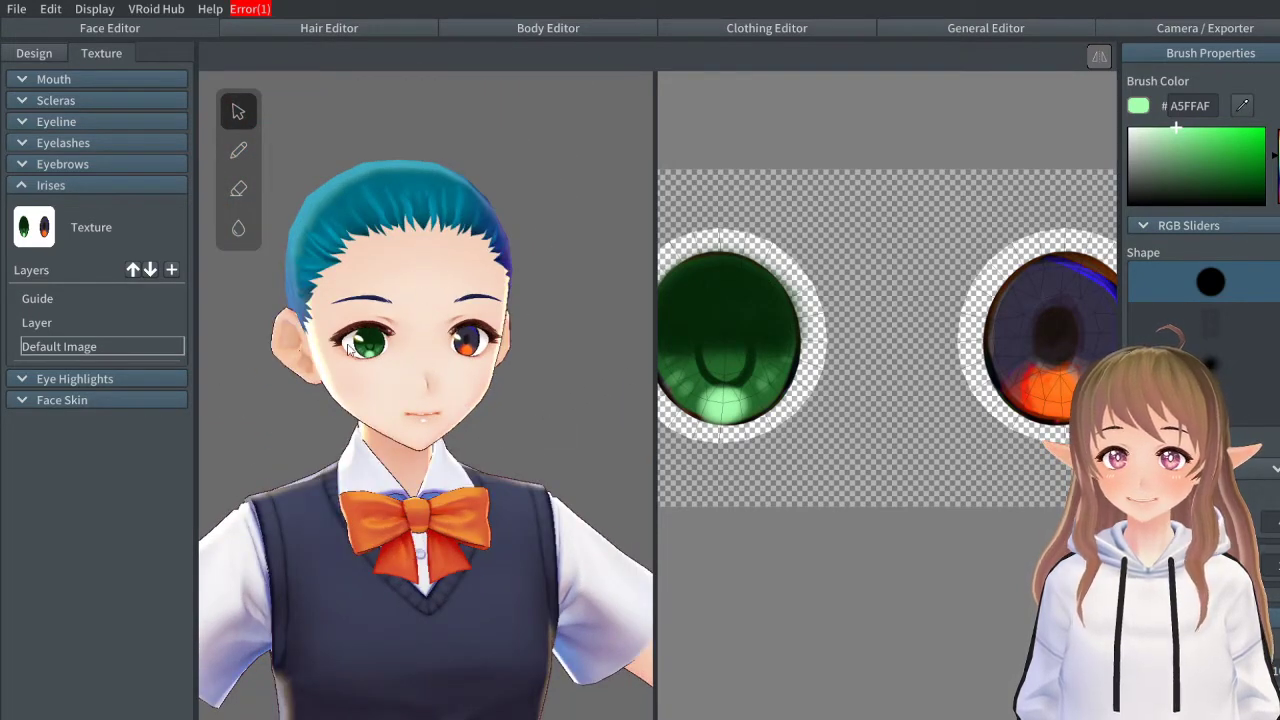
pyautogui.moveTo(418, 309)
pyautogui.mouseDown(button='right')
pyautogui.moveTo(382, 309)
pyautogui.moveTo(400, 309)
pyautogui.mouseUp(button='right')
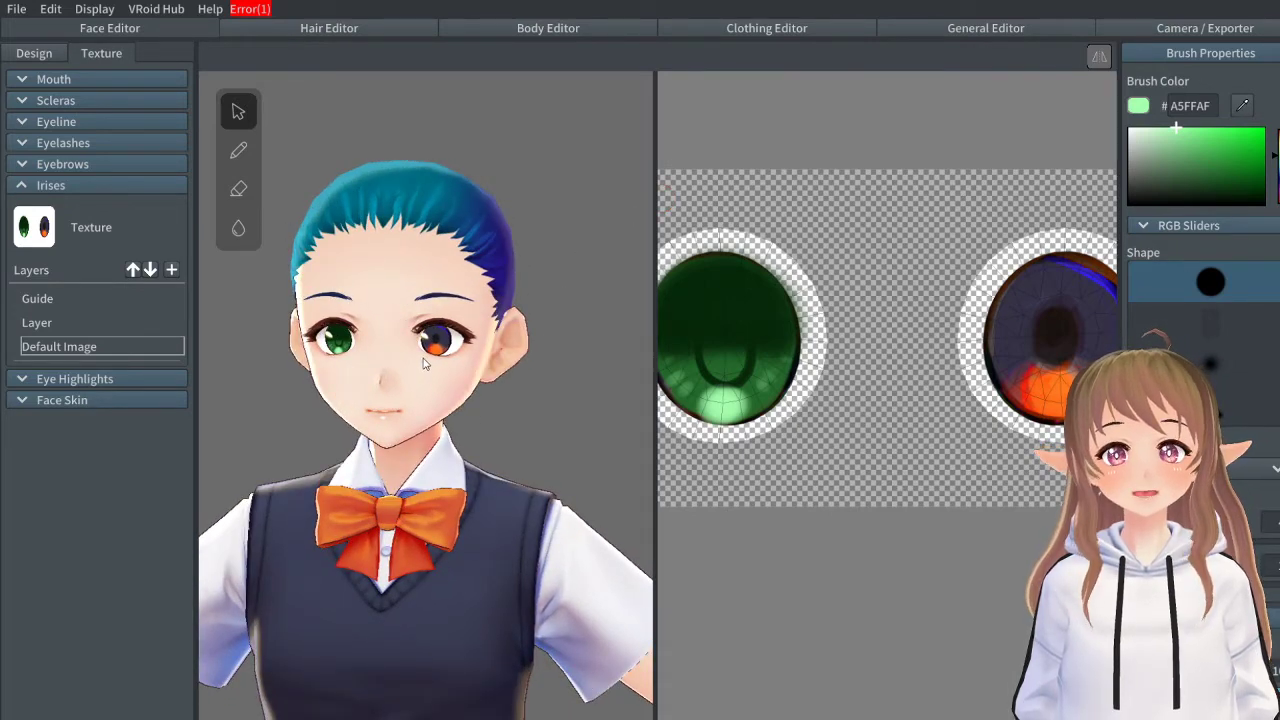
pyautogui.moveTo(400, 400); pyautogui.dragTo(481, 386, button='right')
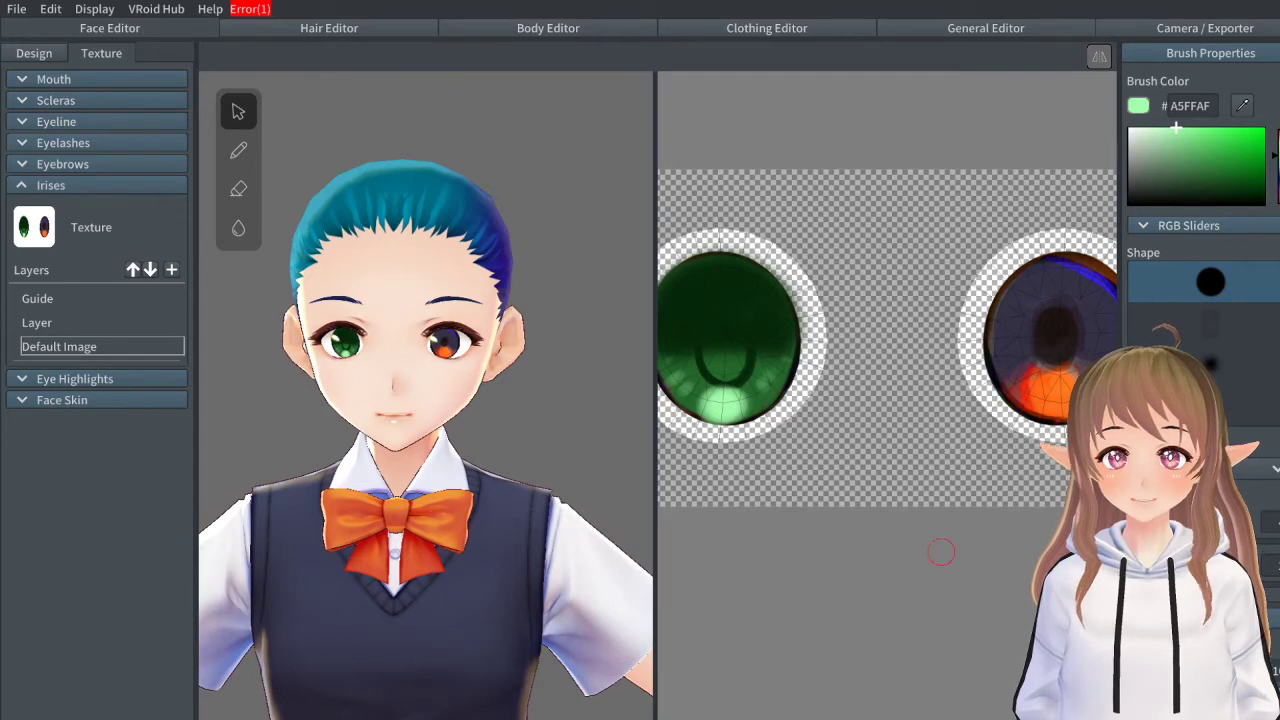
# Step: Add a freehand hair group in the Hair Editor and inspect its guide mesh around the head
pyautogui.click(350, 30)
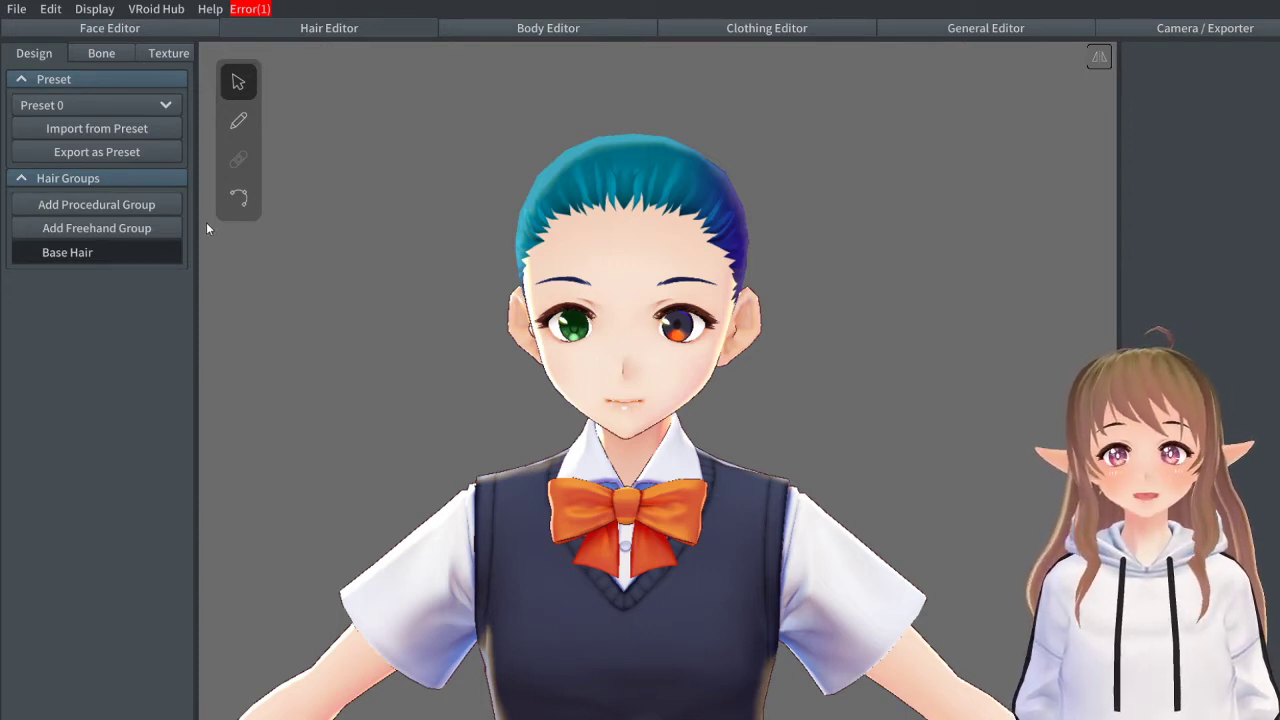
pyautogui.click(139, 233)
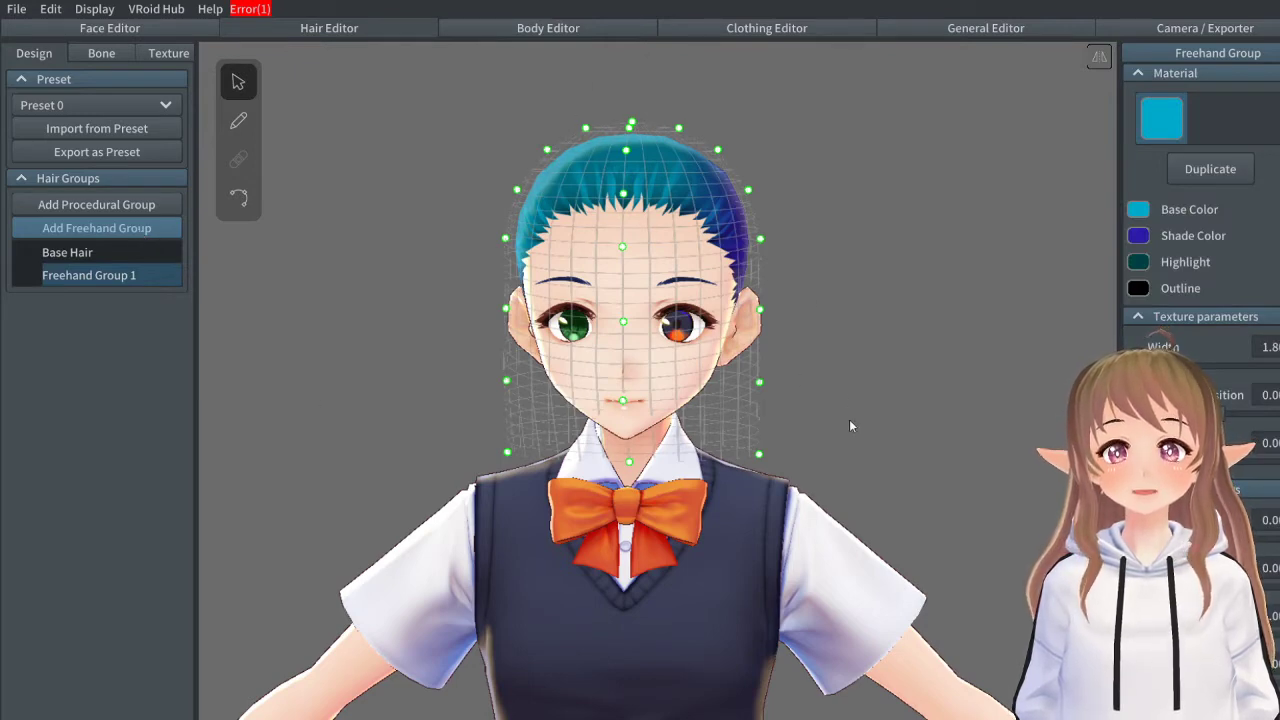
pyautogui.moveTo(849, 426); pyautogui.dragTo(739, 331, button='right')
pyautogui.moveTo(801, 381); pyautogui.dragTo(742, 248, button='right')
pyautogui.moveTo(772, 493); pyautogui.dragTo(440, 226, button='right')
pyautogui.moveTo(691, 437); pyautogui.dragTo(778, 422, button='right')
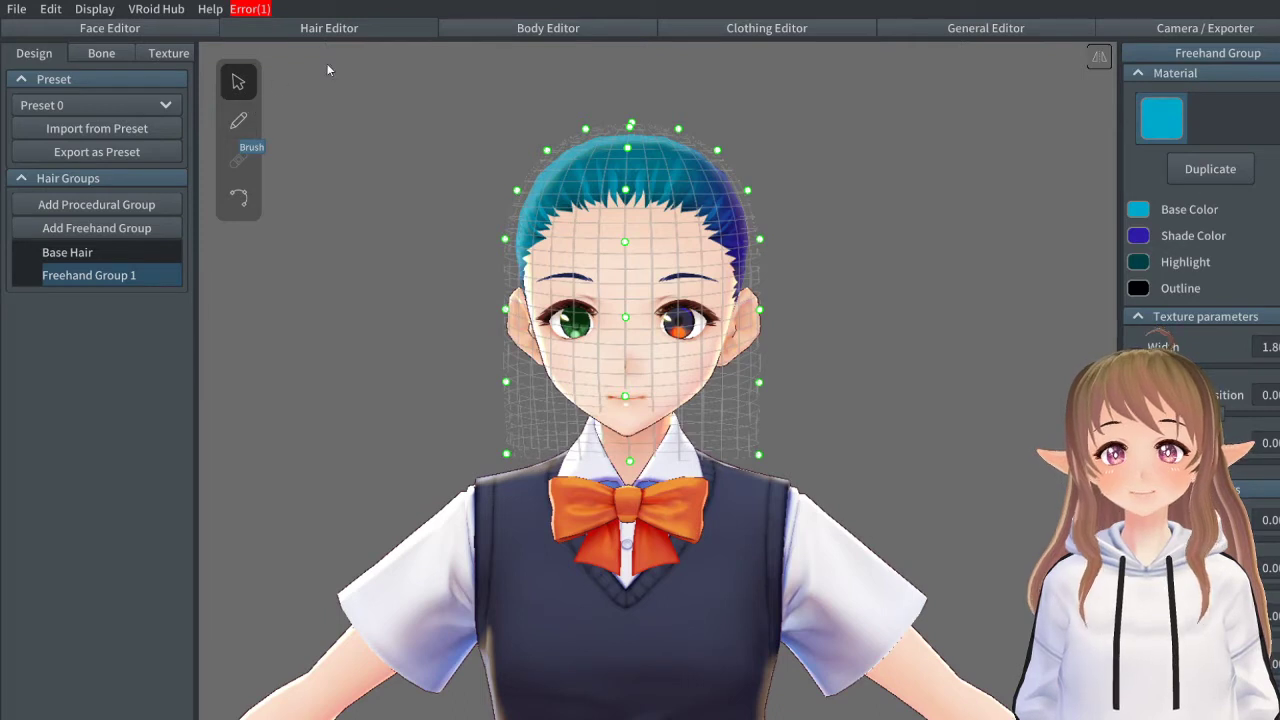
# Step: Draw a bangs strand with a thinner hair brush from the top of the head across the forehead to the eye, undoing rejected attempts
pyautogui.click(247, 123)
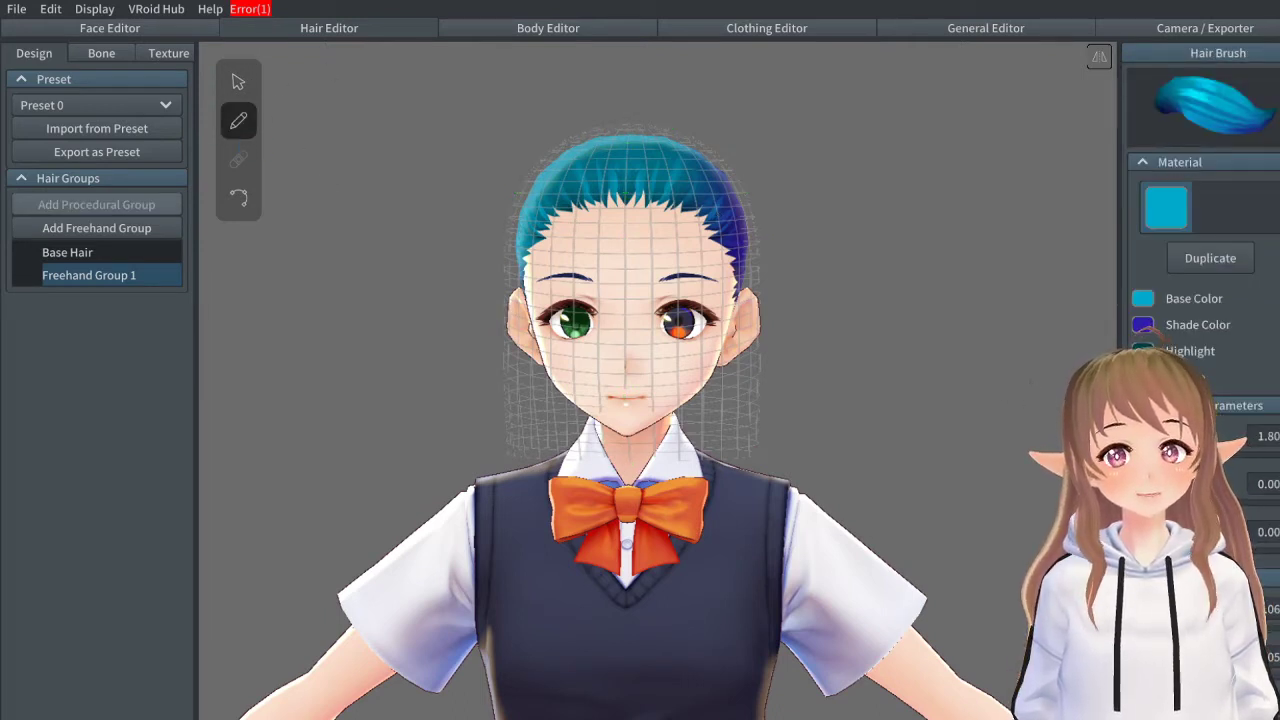
pyautogui.moveTo(1182, 617); pyautogui.dragTo(1155, 617)
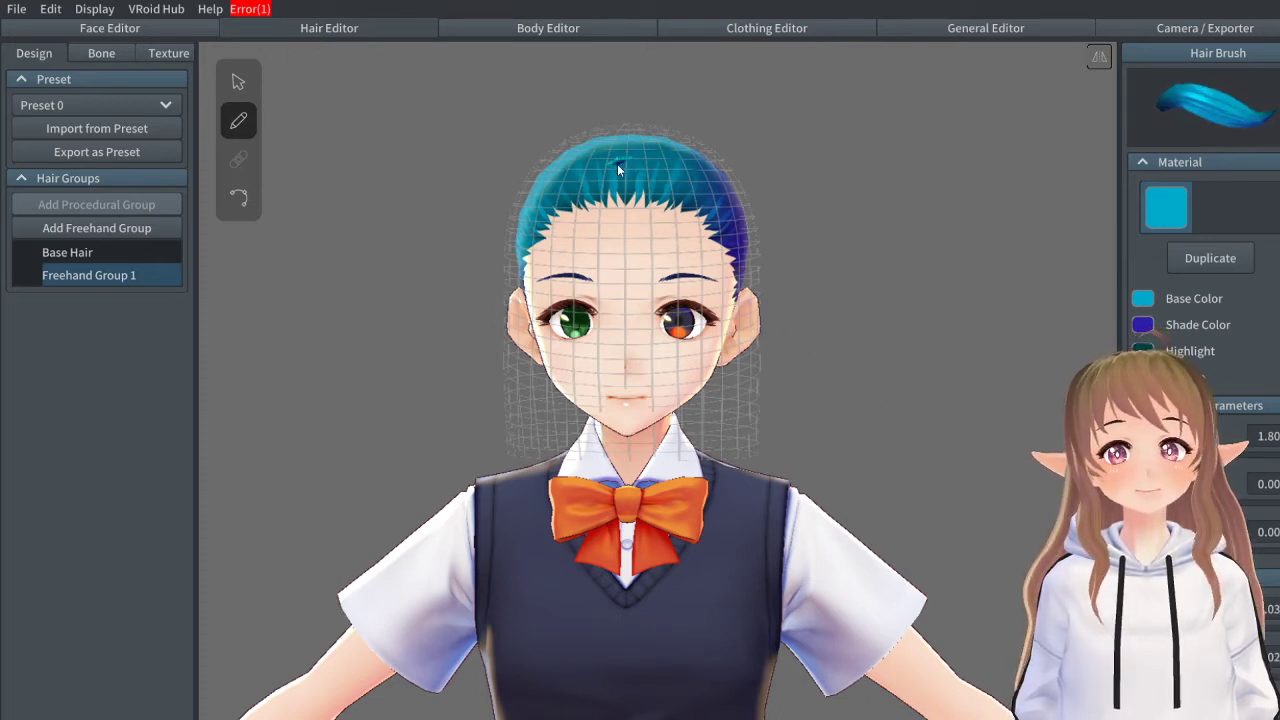
pyautogui.moveTo(617, 164); pyautogui.dragTo(670, 355)
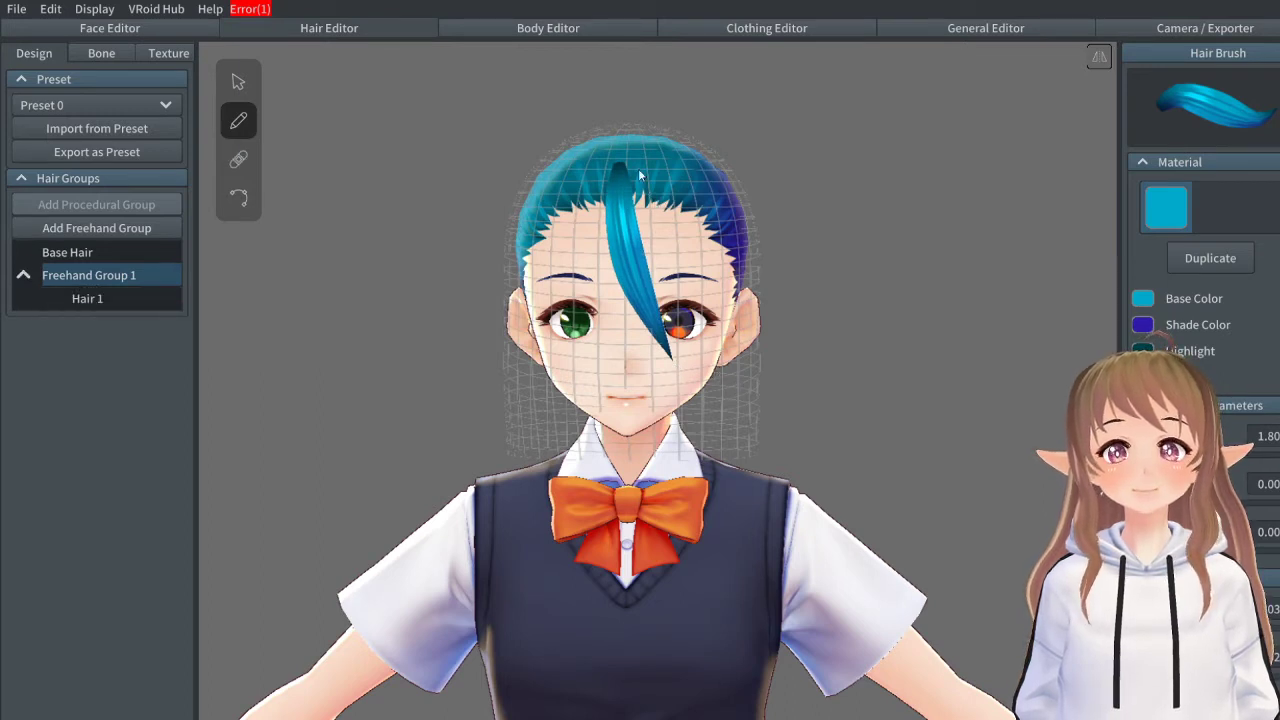
pyautogui.hotkey('ctrl', 'z')
pyautogui.moveTo(618, 145); pyautogui.dragTo(662, 340)
pyautogui.hotkey('ctrl', 'z')
pyautogui.moveTo(616, 142); pyautogui.dragTo(656, 332)
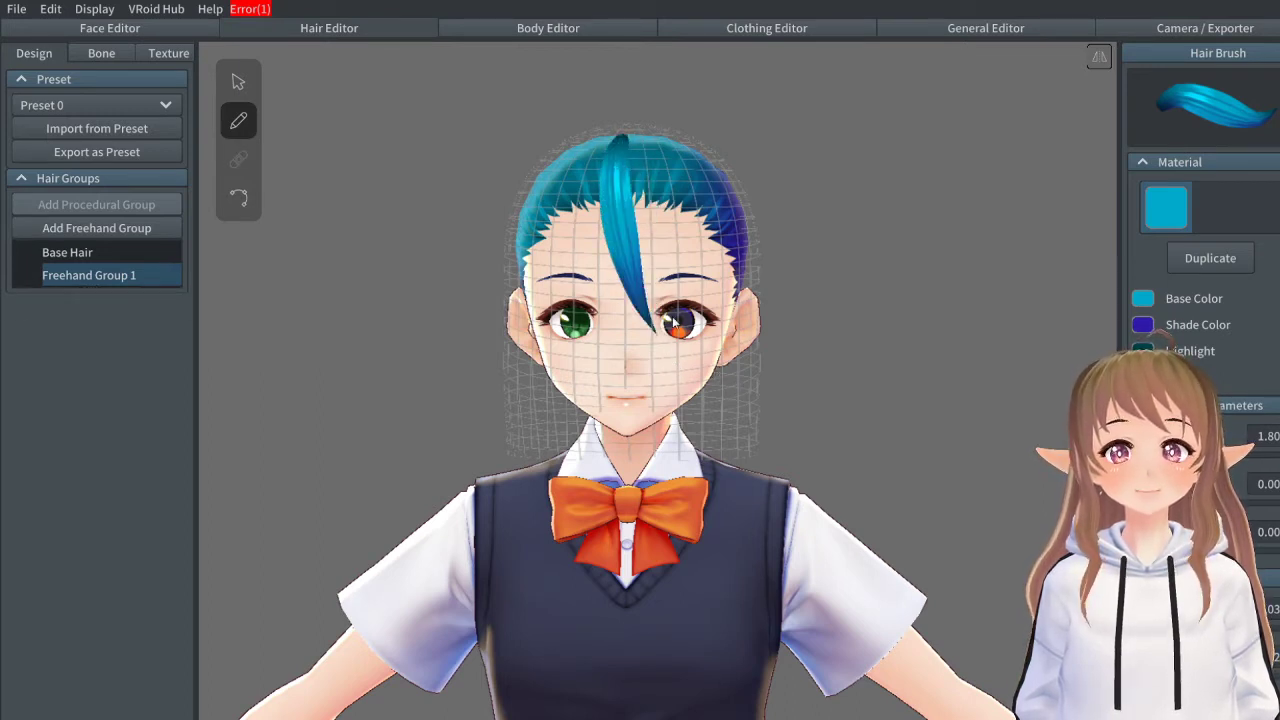
# Step: Draw a second bangs strand from the top of the head to the inner brow above the orange eye, undoing the rejected attempt
pyautogui.moveTo(622, 142)
pyautogui.mouseDown()
pyautogui.moveTo(669, 303)
pyautogui.moveTo(721, 307)
pyautogui.mouseUp()
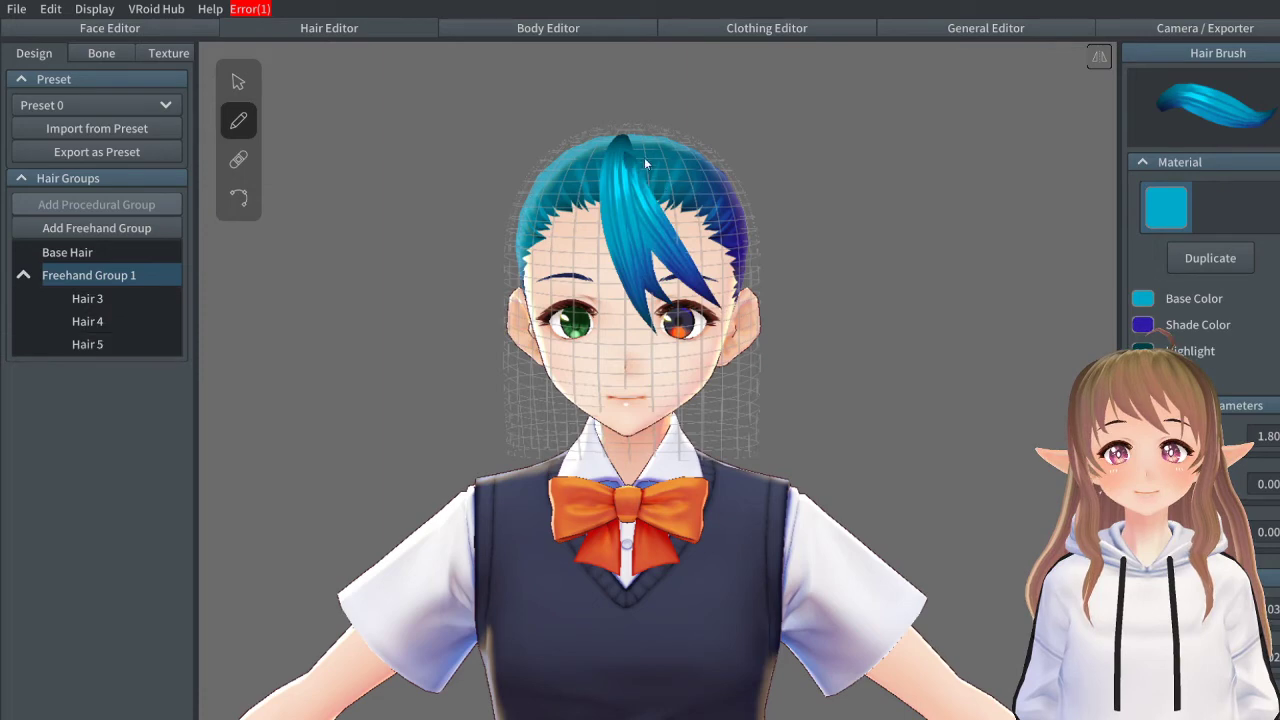
pyautogui.hotkey('ctrl', 'z')
pyautogui.moveTo(626, 142); pyautogui.dragTo(692, 292)
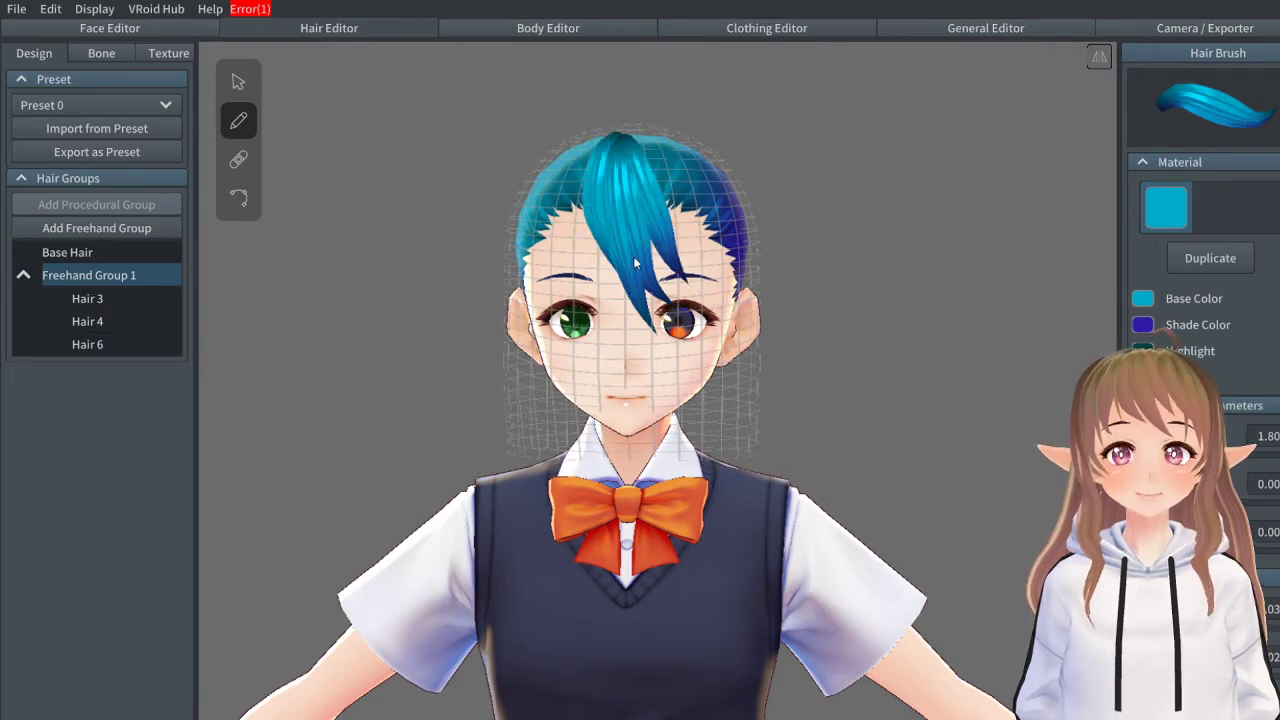
# Step: Draw bangs strands down to the brow above the green eye plus a long side lock beside that cheek, undoing rejected attempts
pyautogui.moveTo(617, 141)
pyautogui.mouseDown()
pyautogui.moveTo(590, 272)
pyautogui.moveTo(612, 296)
pyautogui.moveTo(570, 250)
pyautogui.moveTo(565, 276)
pyautogui.mouseUp()
pyautogui.moveTo(604, 144); pyautogui.dragTo(565, 312)
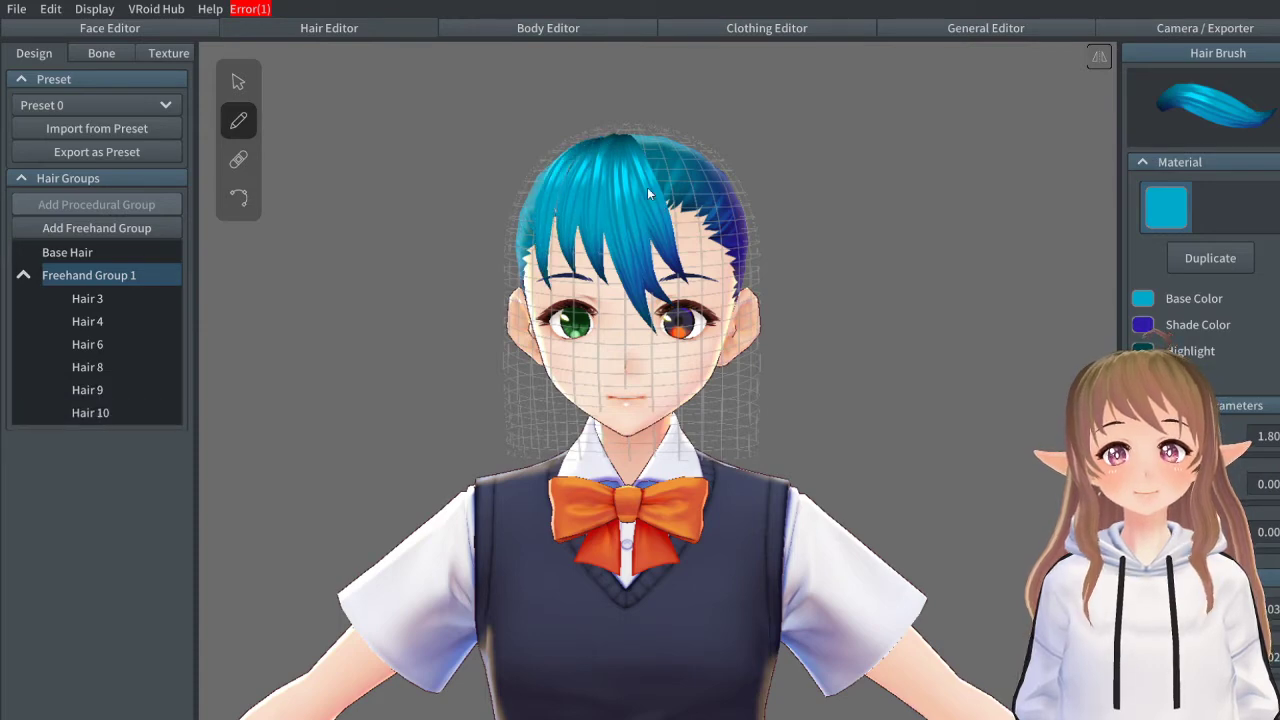
pyautogui.hotkey('ctrl', 'z')
pyautogui.moveTo(603, 131); pyautogui.dragTo(558, 299)
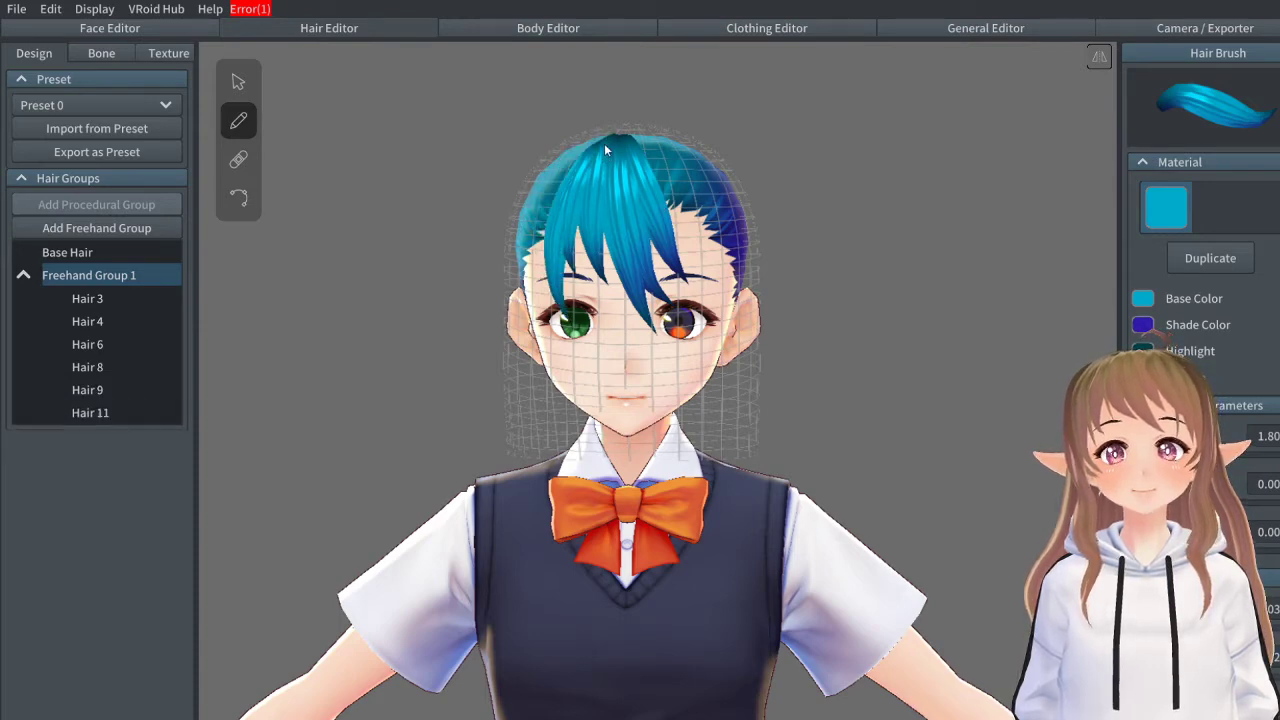
pyautogui.hotkey('ctrl', 'z')
pyautogui.moveTo(602, 143)
pyautogui.mouseDown()
pyautogui.moveTo(579, 176)
pyautogui.moveTo(568, 304)
pyautogui.mouseUp()
pyautogui.moveTo(563, 178); pyautogui.dragTo(541, 385)
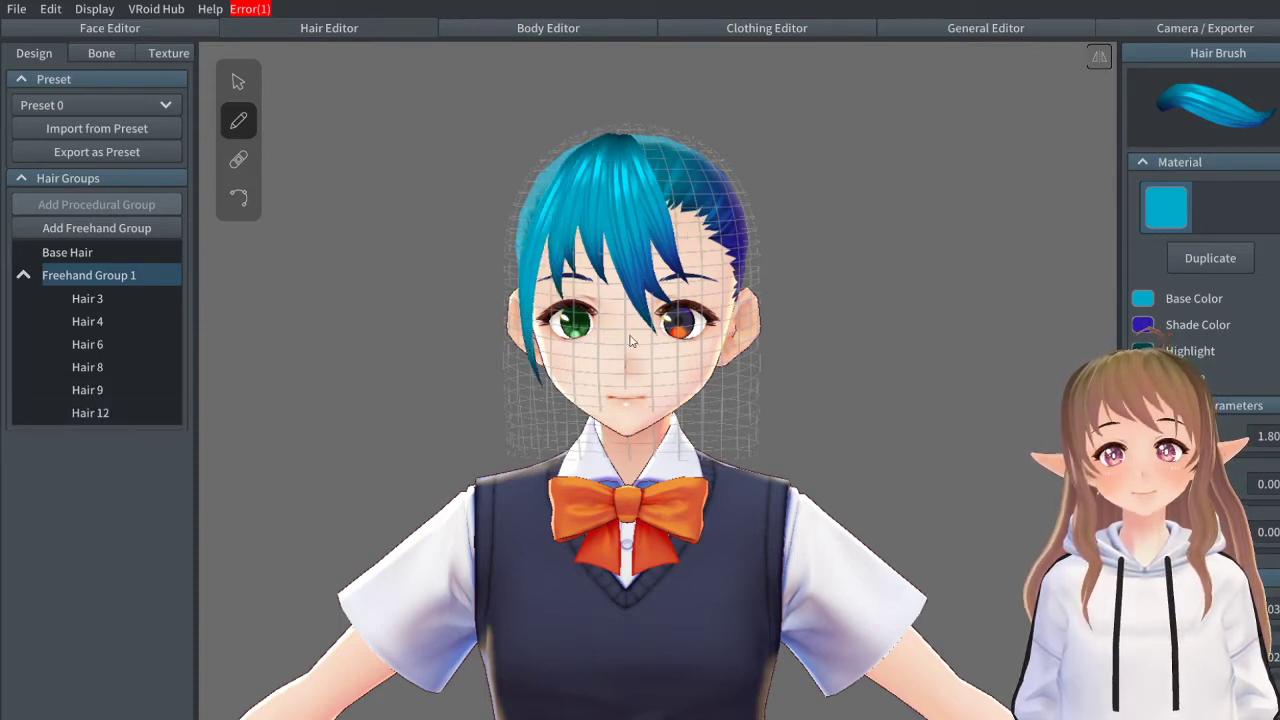
# Step: Fill the bangs above the orange eye with strands from the top of the head to the outer brow, undoing rejected attempts
pyautogui.moveTo(630, 138)
pyautogui.mouseDown()
pyautogui.moveTo(657, 147)
pyautogui.moveTo(695, 211)
pyautogui.moveTo(723, 302)
pyautogui.mouseUp()
pyautogui.hotkey('ctrl', 'z')
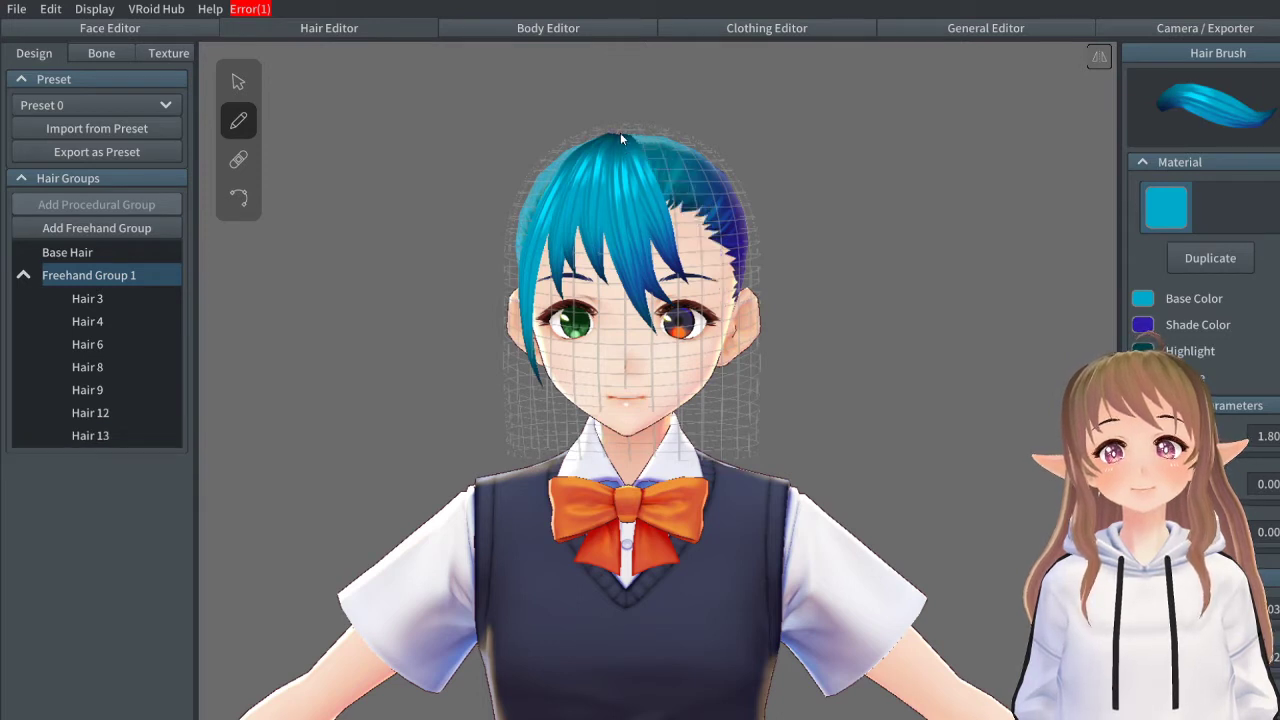
pyautogui.moveTo(622, 131); pyautogui.dragTo(712, 306)
pyautogui.moveTo(695, 257); pyautogui.dragTo(696, 286)
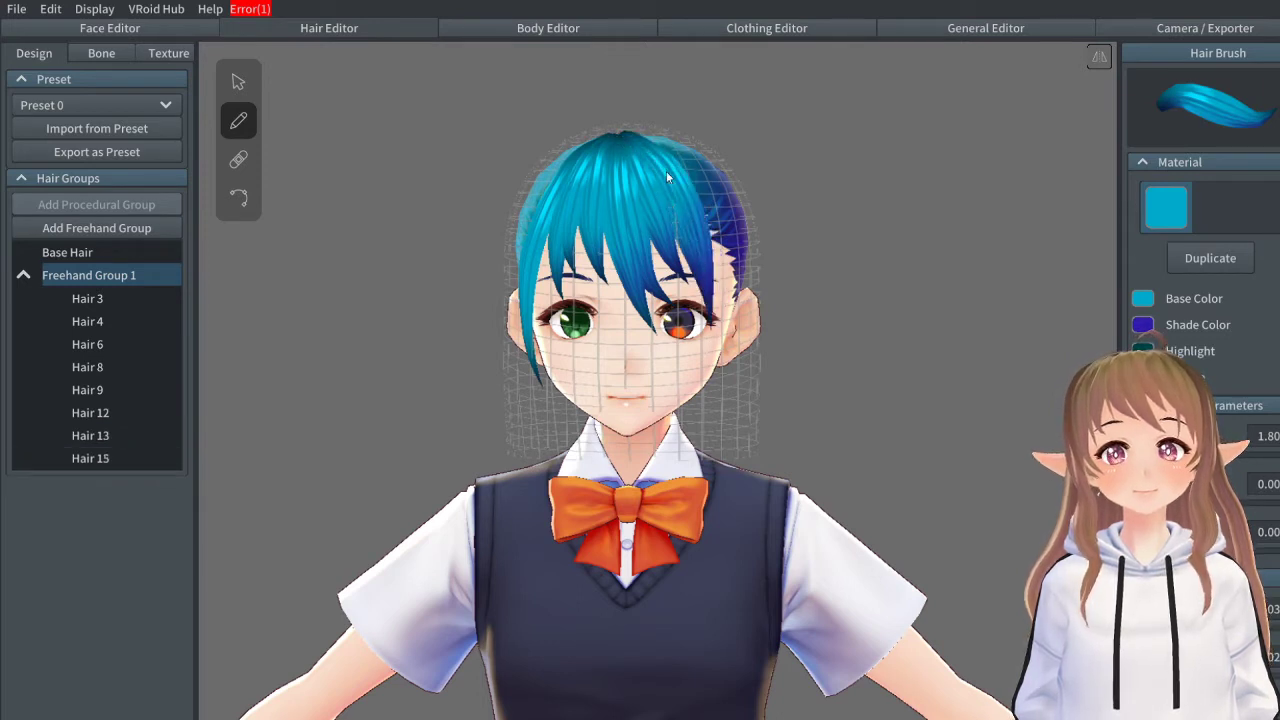
pyautogui.moveTo(632, 132)
pyautogui.mouseDown()
pyautogui.moveTo(718, 179)
pyautogui.moveTo(744, 344)
pyautogui.mouseUp()
pyautogui.hotkey('ctrl', 'z')
pyautogui.moveTo(629, 134); pyautogui.dragTo(740, 359)
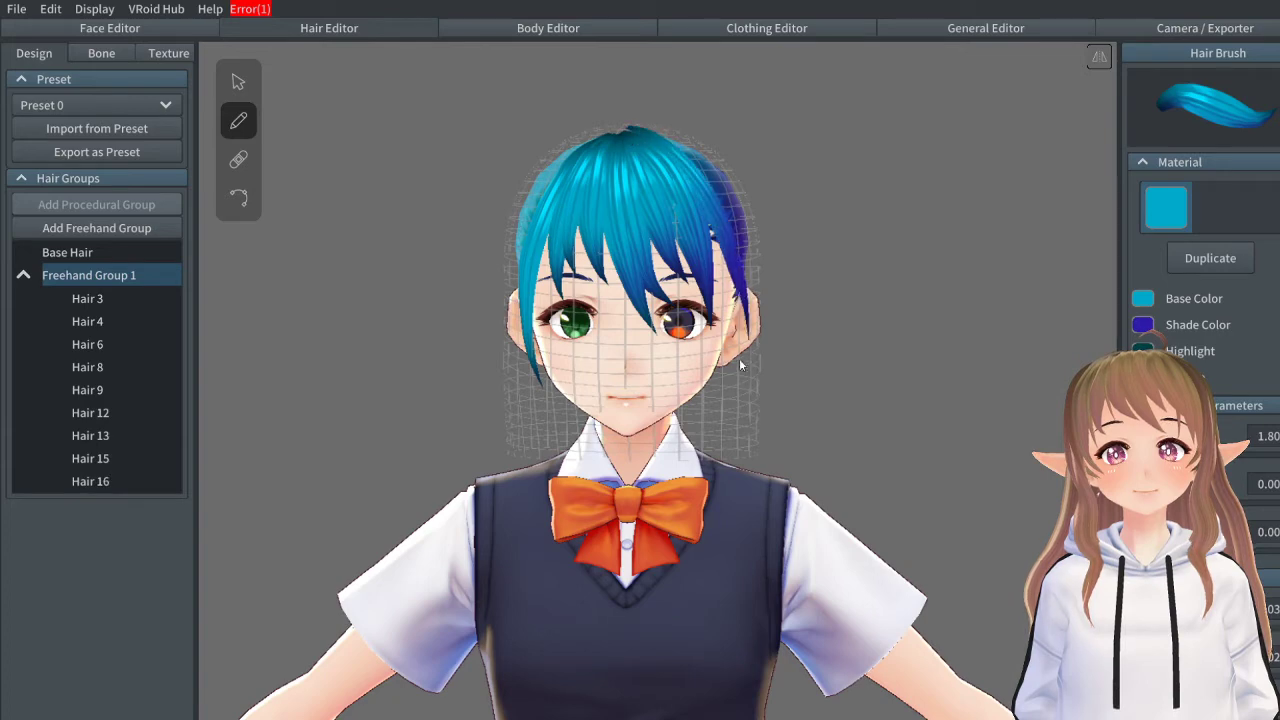
pyautogui.hotkey('ctrl', 'z')
pyautogui.moveTo(636, 132)
pyautogui.mouseDown()
pyautogui.moveTo(723, 337)
pyautogui.moveTo(714, 320)
pyautogui.mouseUp()
pyautogui.hotkey('ctrl', 'z')
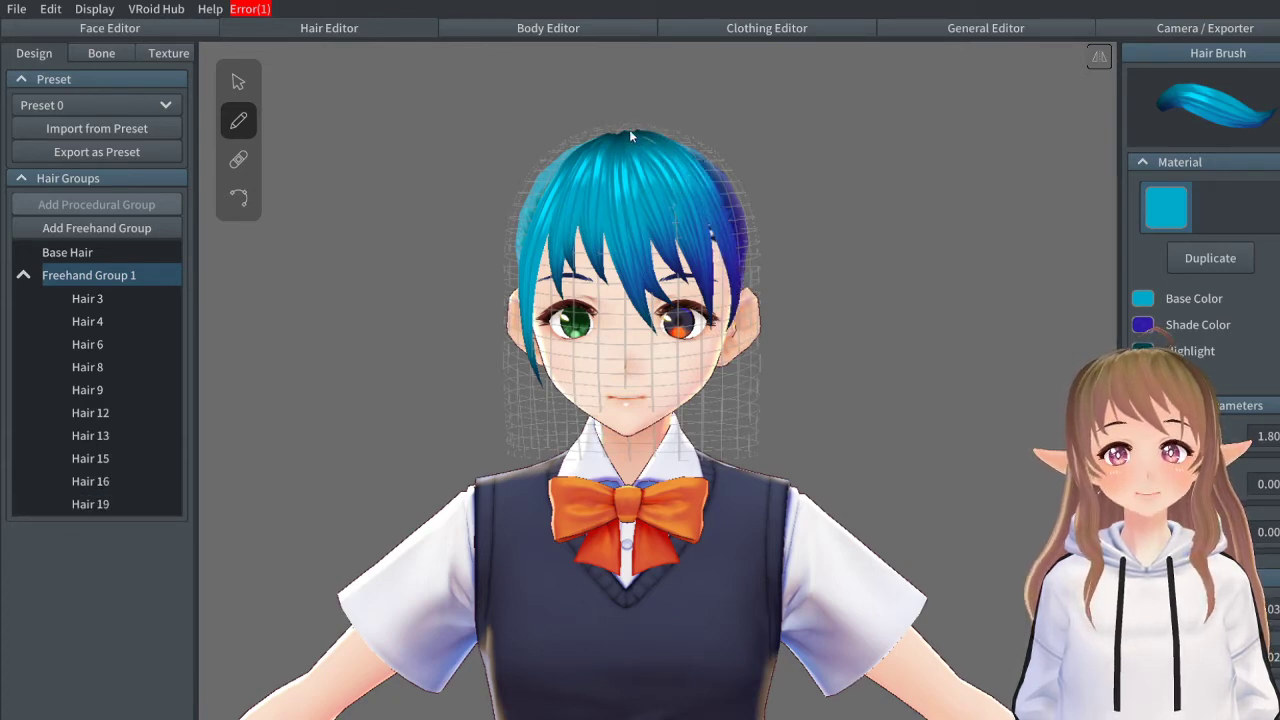
# Step: Draw outer bangs strands from the top of the head past the outer corner of the orange eye, undoing rejected attempts
pyautogui.moveTo(630, 131); pyautogui.dragTo(746, 364)
pyautogui.hotkey('ctrl', 'z')
pyautogui.moveTo(633, 133); pyautogui.dragTo(746, 372)
pyautogui.hotkey('ctrl', 'z')
pyautogui.moveTo(668, 151)
pyautogui.mouseDown()
pyautogui.moveTo(708, 312)
pyautogui.moveTo(708, 232)
pyautogui.moveTo(711, 334)
pyautogui.mouseUp()
pyautogui.hotkey('ctrl', 'z')
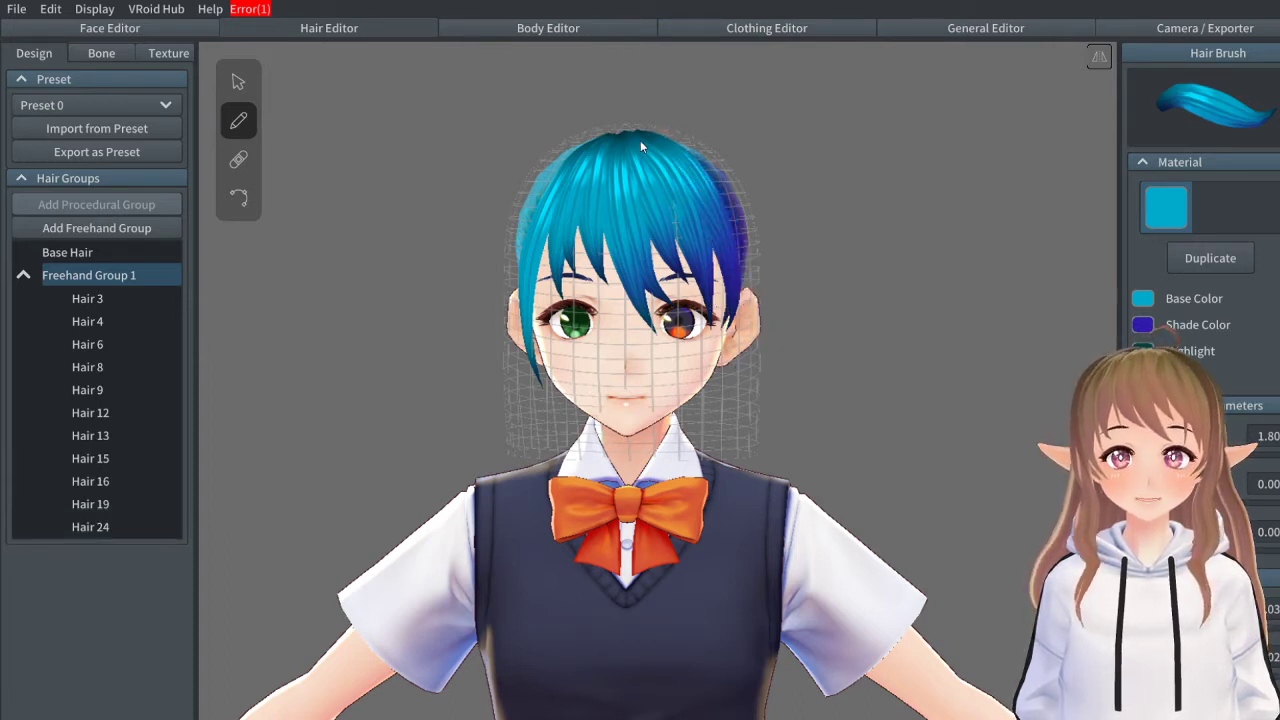
pyautogui.hotkey('ctrl', 'z')
pyautogui.moveTo(640, 137)
pyautogui.mouseDown()
pyautogui.moveTo(690, 195)
pyautogui.moveTo(700, 328)
pyautogui.mouseUp()
pyautogui.hotkey('ctrl', 'z')
pyautogui.moveTo(628, 132); pyautogui.dragTo(710, 326)
# Step: Draw a long side lock from the top of the head down in front of the ear beside the orange eye, undoing rejected attempts
pyautogui.moveTo(625, 379); pyautogui.dragTo(610, 383, button='right')
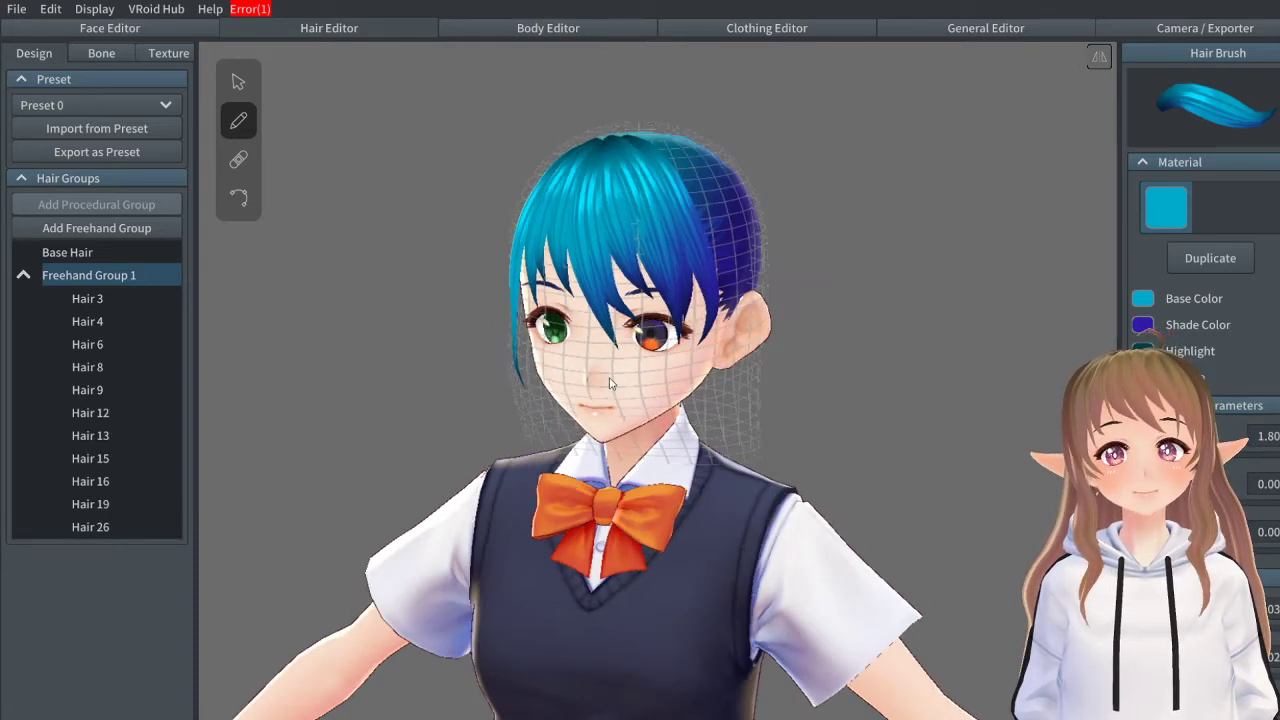
pyautogui.moveTo(655, 162); pyautogui.dragTo(731, 268)
pyautogui.hotkey('ctrl', 'z')
pyautogui.moveTo(632, 131); pyautogui.dragTo(681, 378)
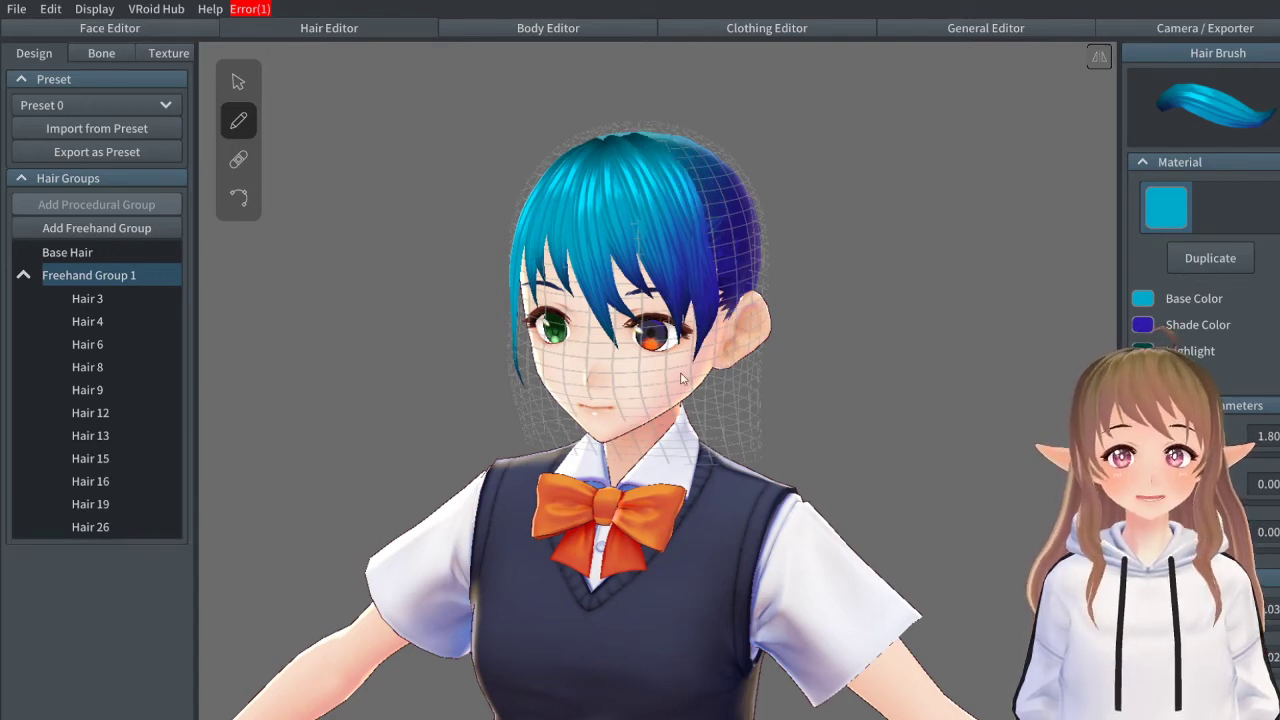
pyautogui.hotkey('ctrl', 'z')
pyautogui.moveTo(633, 131); pyautogui.dragTo(712, 432)
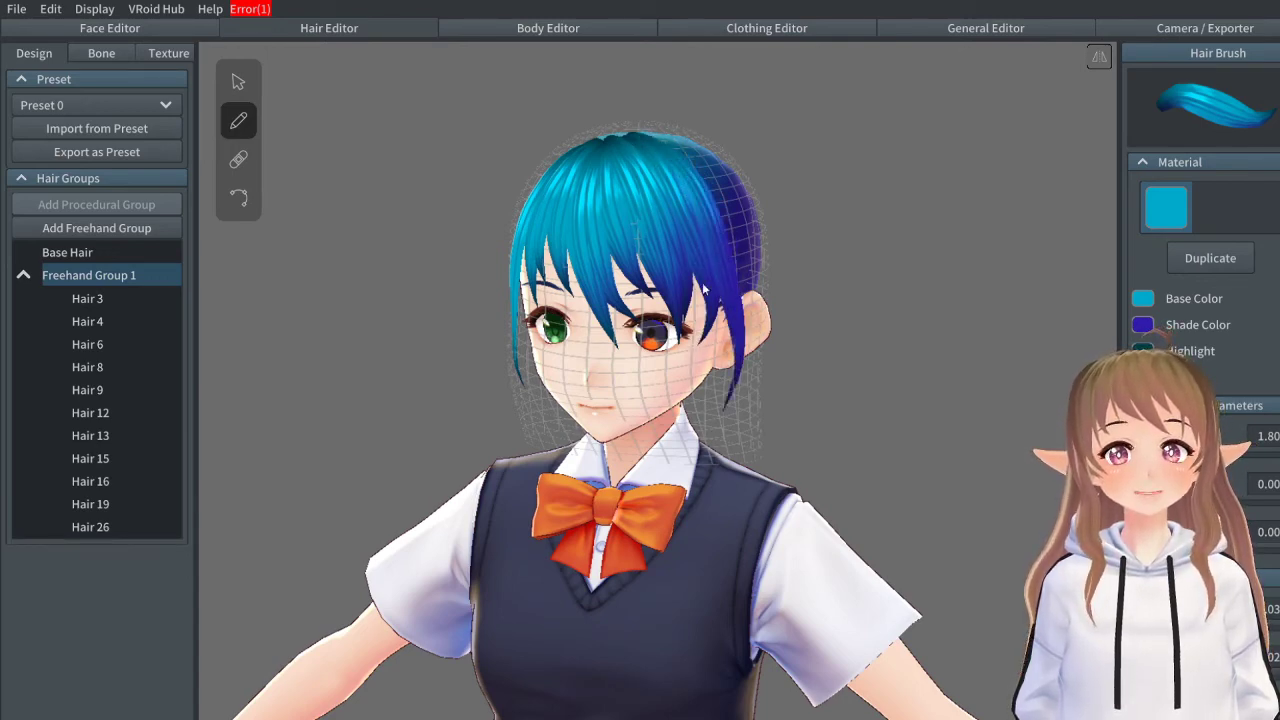
pyautogui.hotkey('ctrl', 'z')
pyautogui.moveTo(681, 181); pyautogui.dragTo(708, 390)
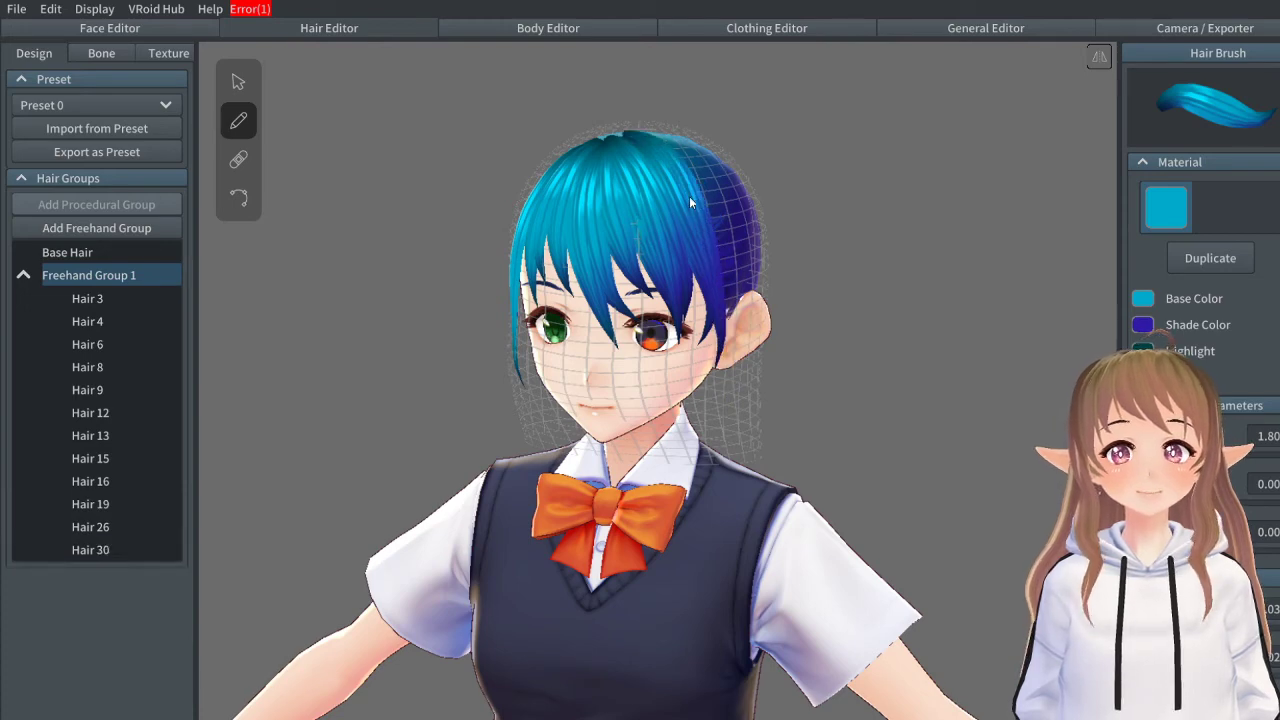
pyautogui.hotkey('ctrl', 'z')
pyautogui.moveTo(624, 133); pyautogui.dragTo(705, 399)
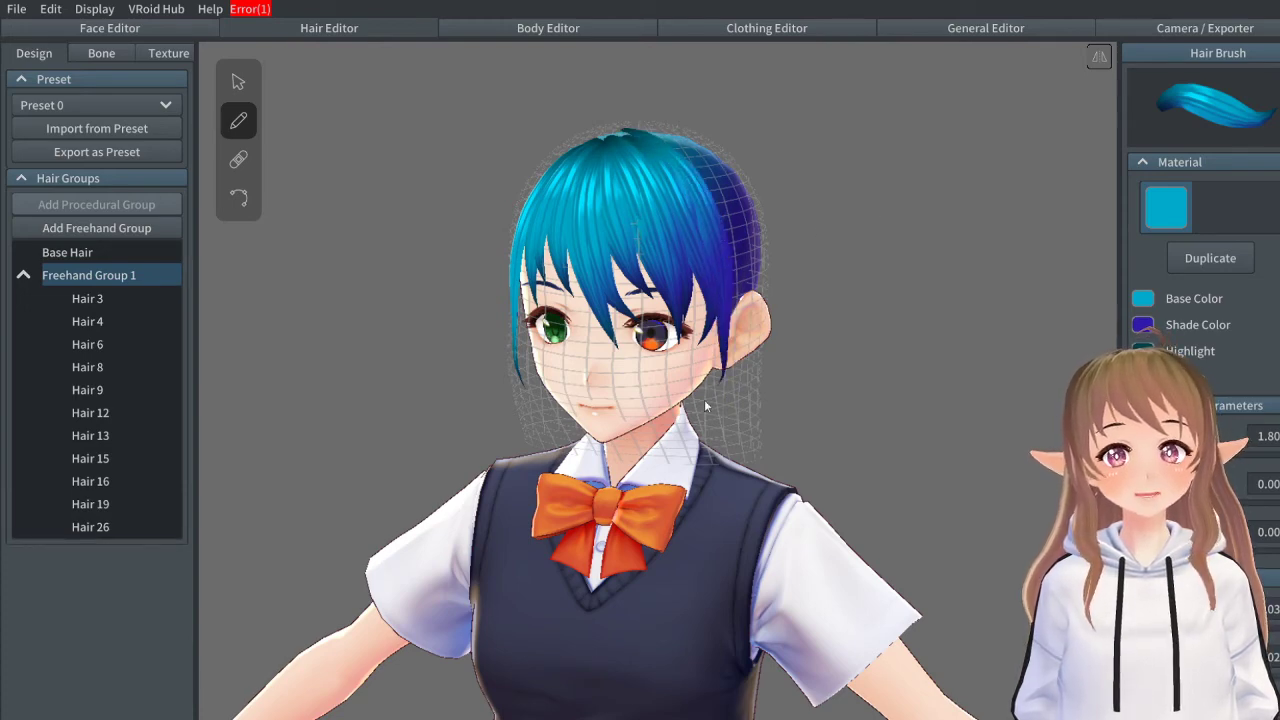
pyautogui.moveTo(673, 338)
pyautogui.mouseDown(button='right')
pyautogui.moveTo(707, 351)
pyautogui.moveTo(630, 350)
pyautogui.moveTo(702, 346)
pyautogui.mouseUp(button='right')
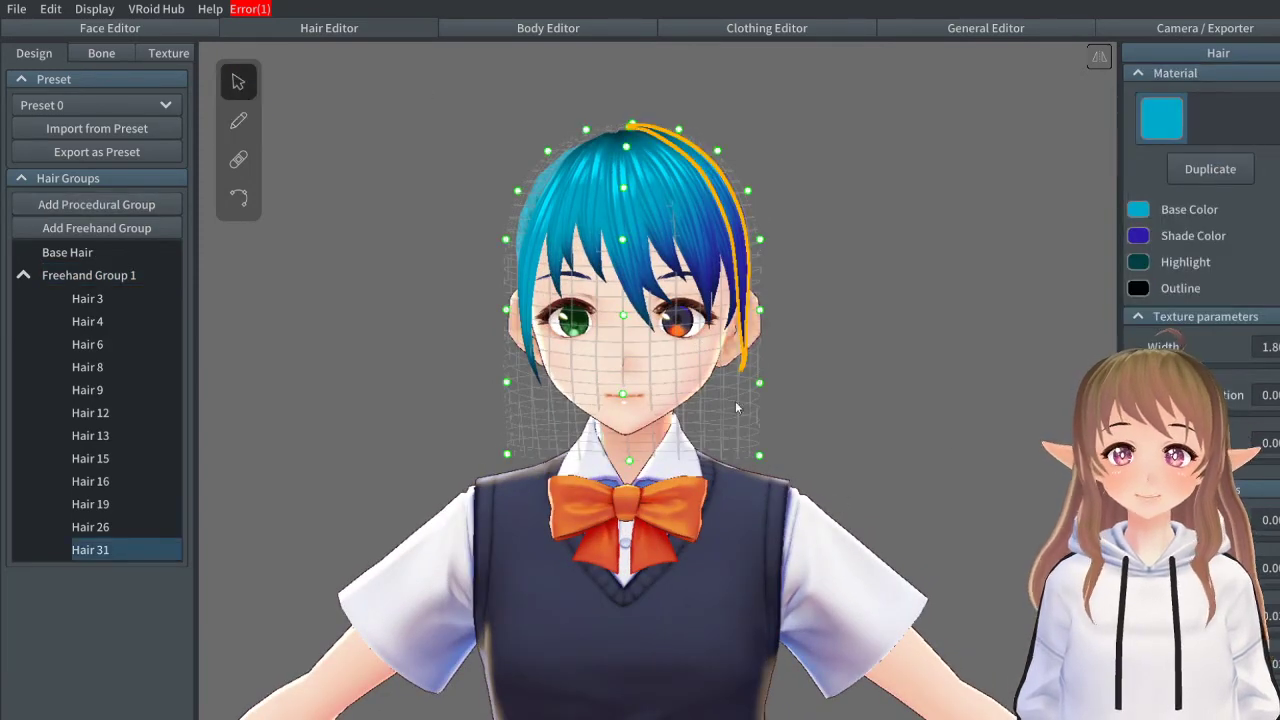
pyautogui.click(816, 458)
# Step: Select Freehand Group 1 and pull the forehead control point of its guide mesh inward so the bangs sit closer to the face
pyautogui.moveTo(918, 388); pyautogui.dragTo(959, 392, button='right')
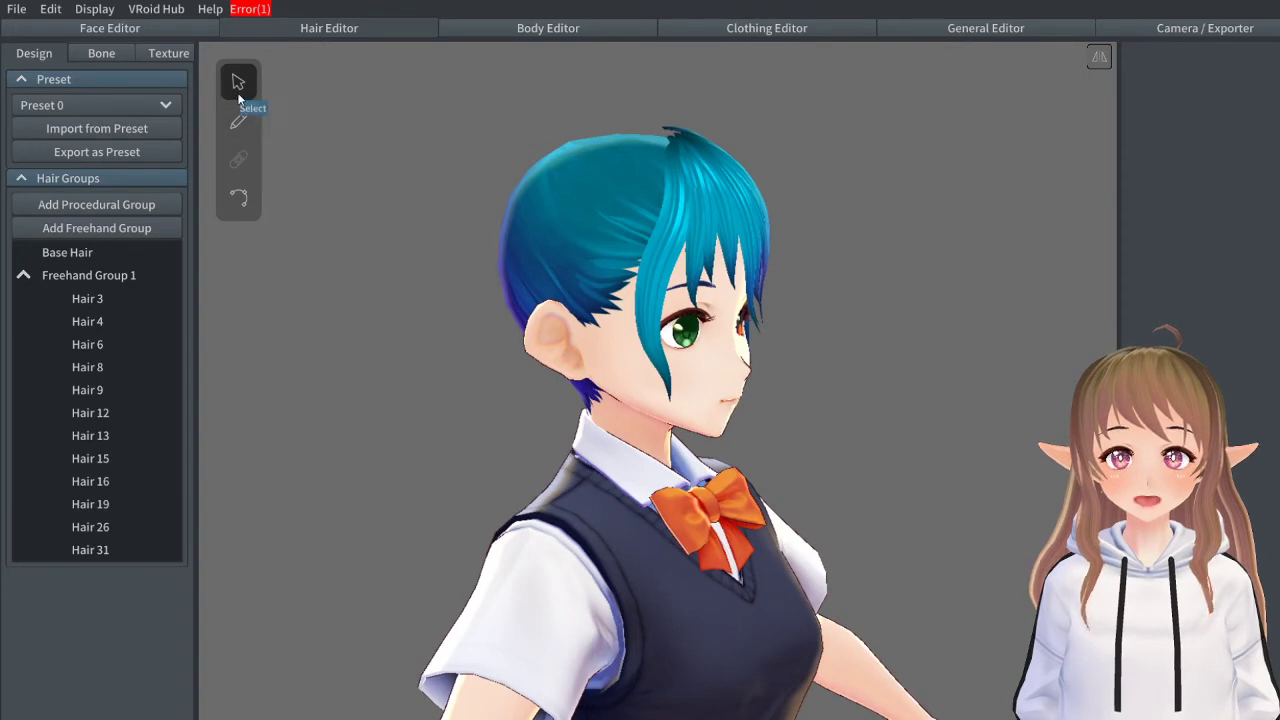
pyautogui.click(82, 274)
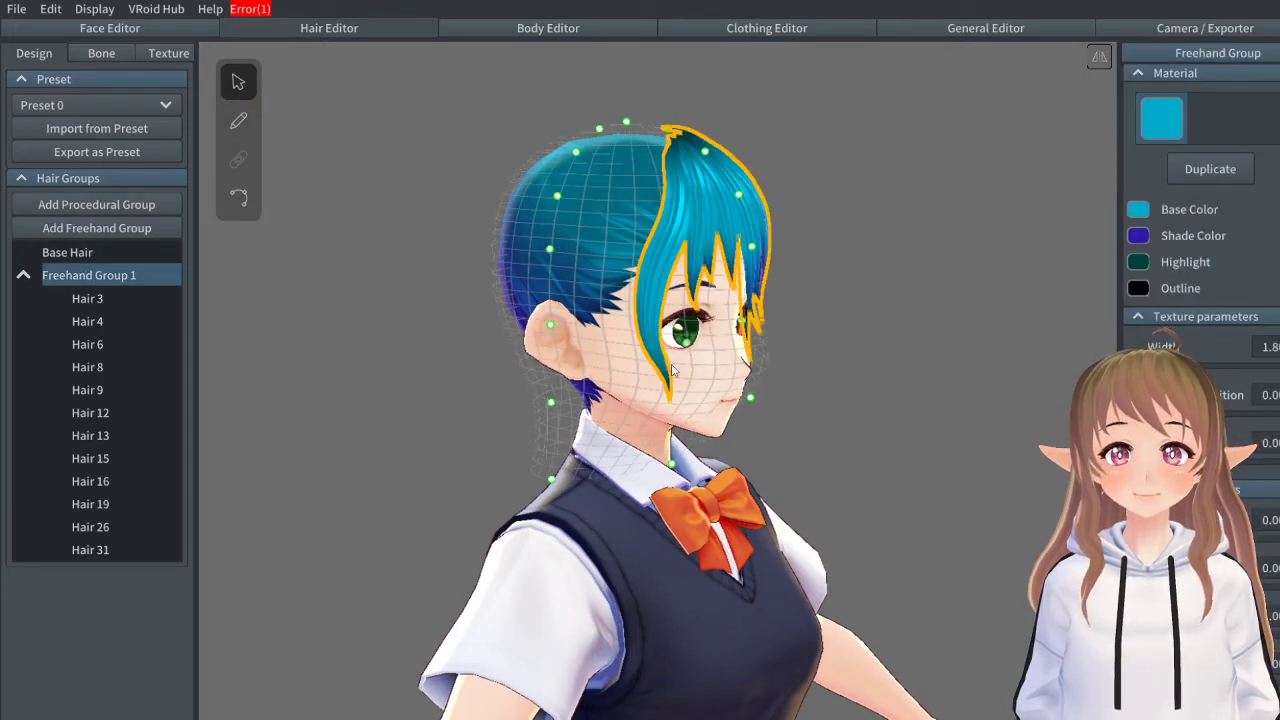
pyautogui.moveTo(673, 368)
pyautogui.mouseDown(button='right')
pyautogui.moveTo(904, 388)
pyautogui.moveTo(798, 396)
pyautogui.moveTo(814, 400)
pyautogui.moveTo(753, 322)
pyautogui.moveTo(717, 331)
pyautogui.mouseUp(button='right')
pyautogui.click(877, 379)
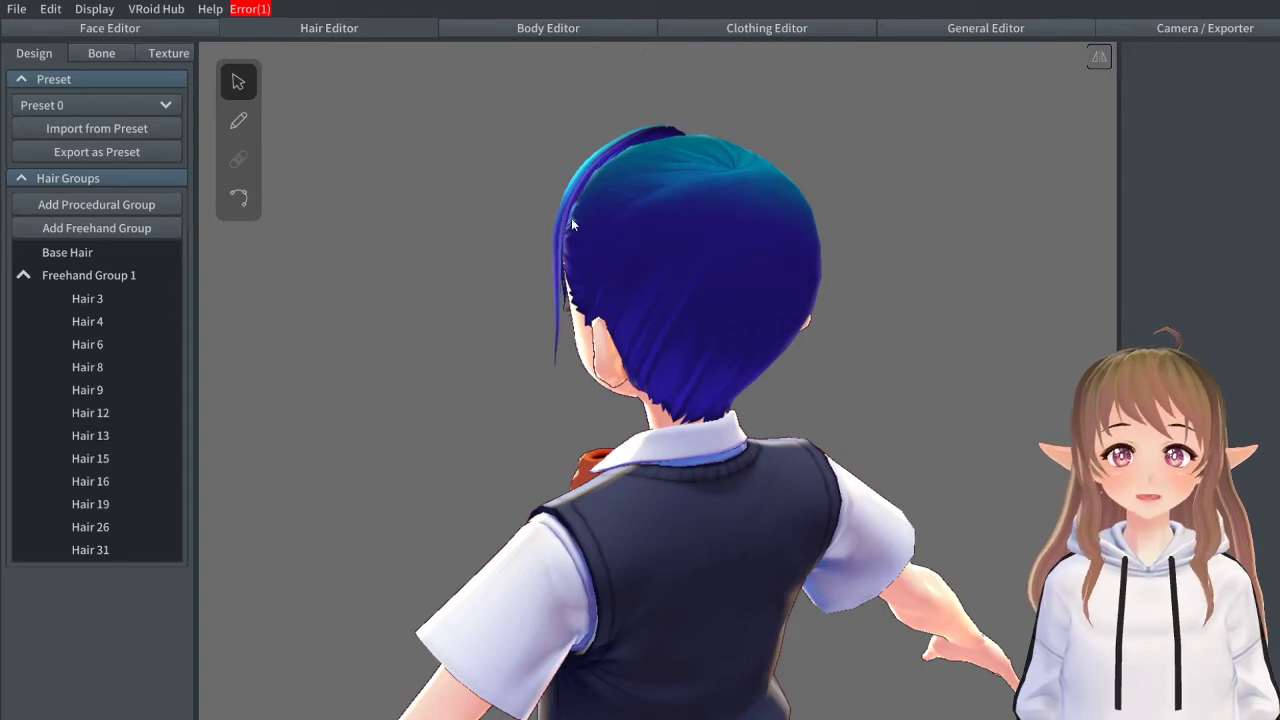
pyautogui.moveTo(666, 140); pyautogui.dragTo(744, 161, button='right')
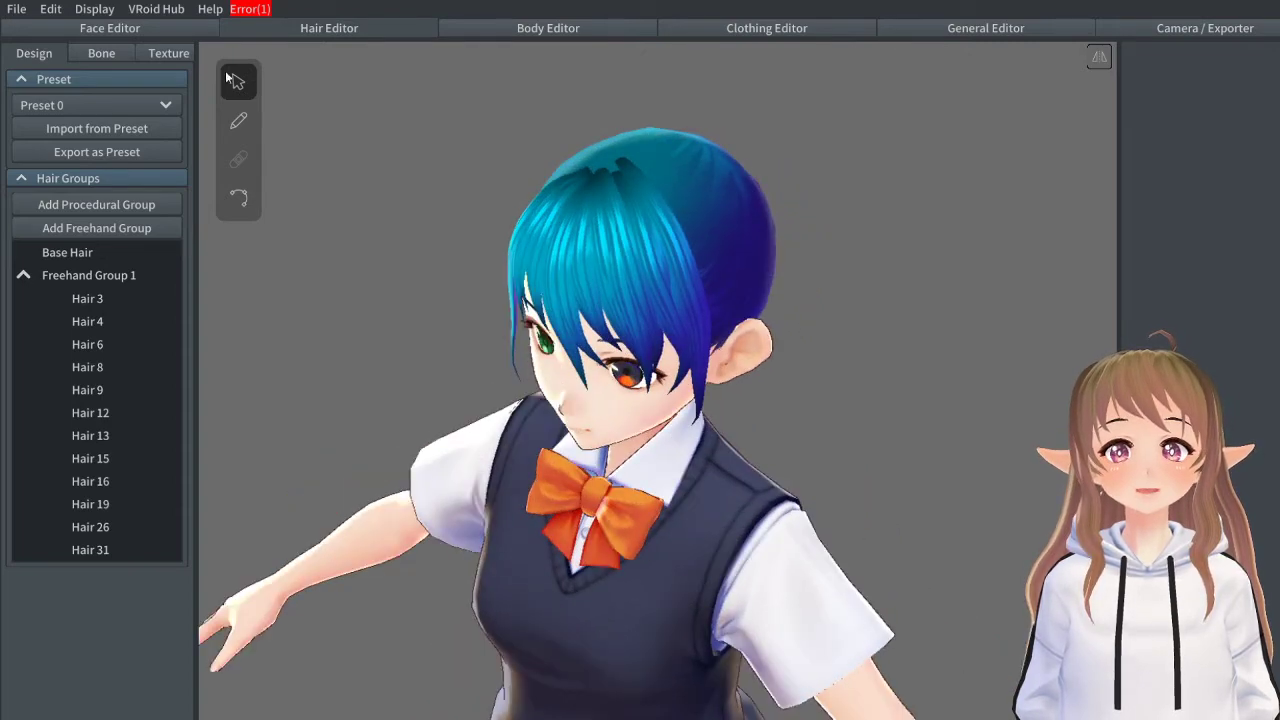
pyautogui.click(70, 280)
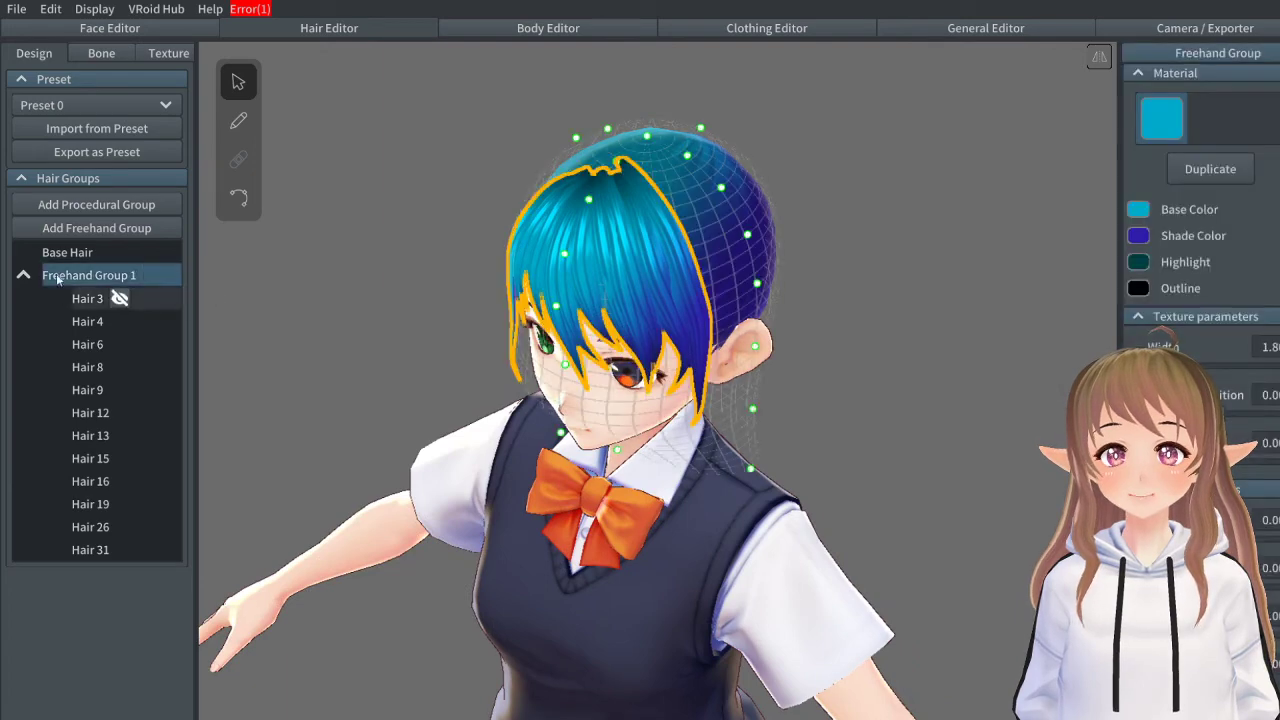
pyautogui.moveTo(850, 280)
pyautogui.mouseDown(button='right')
pyautogui.moveTo(911, 277)
pyautogui.moveTo(880, 266)
pyautogui.mouseUp(button='right')
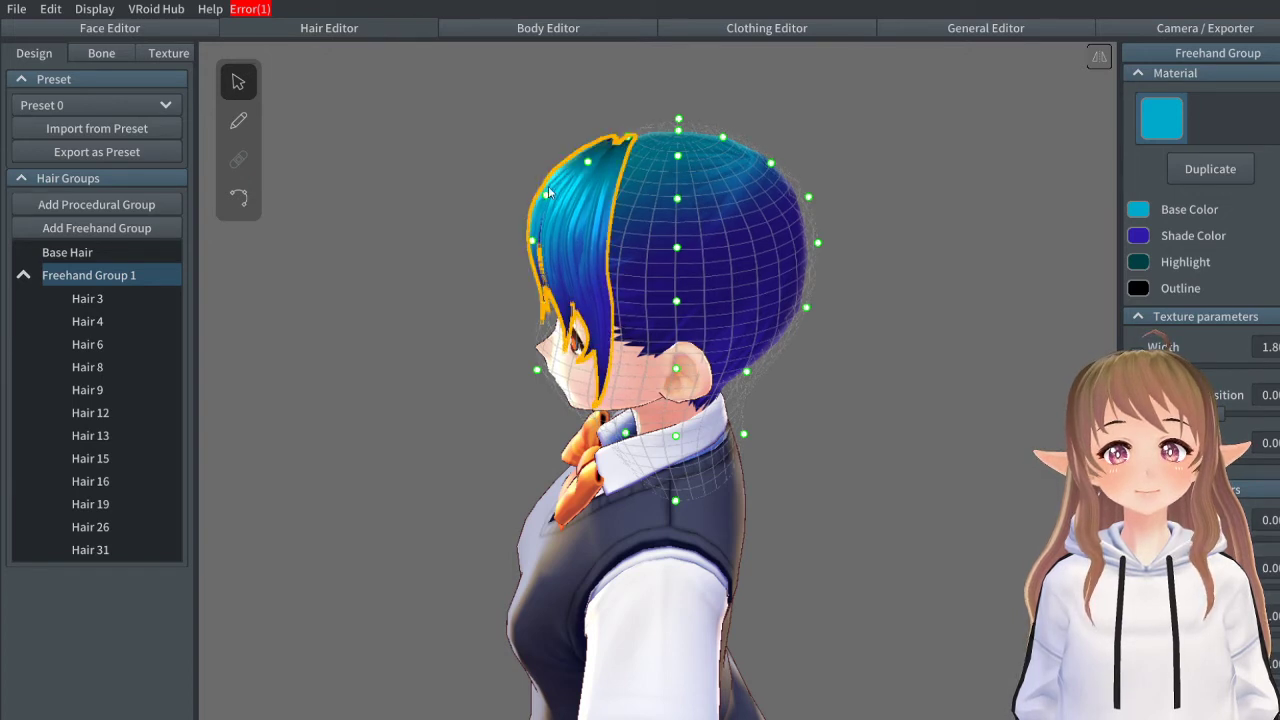
pyautogui.click(539, 240)
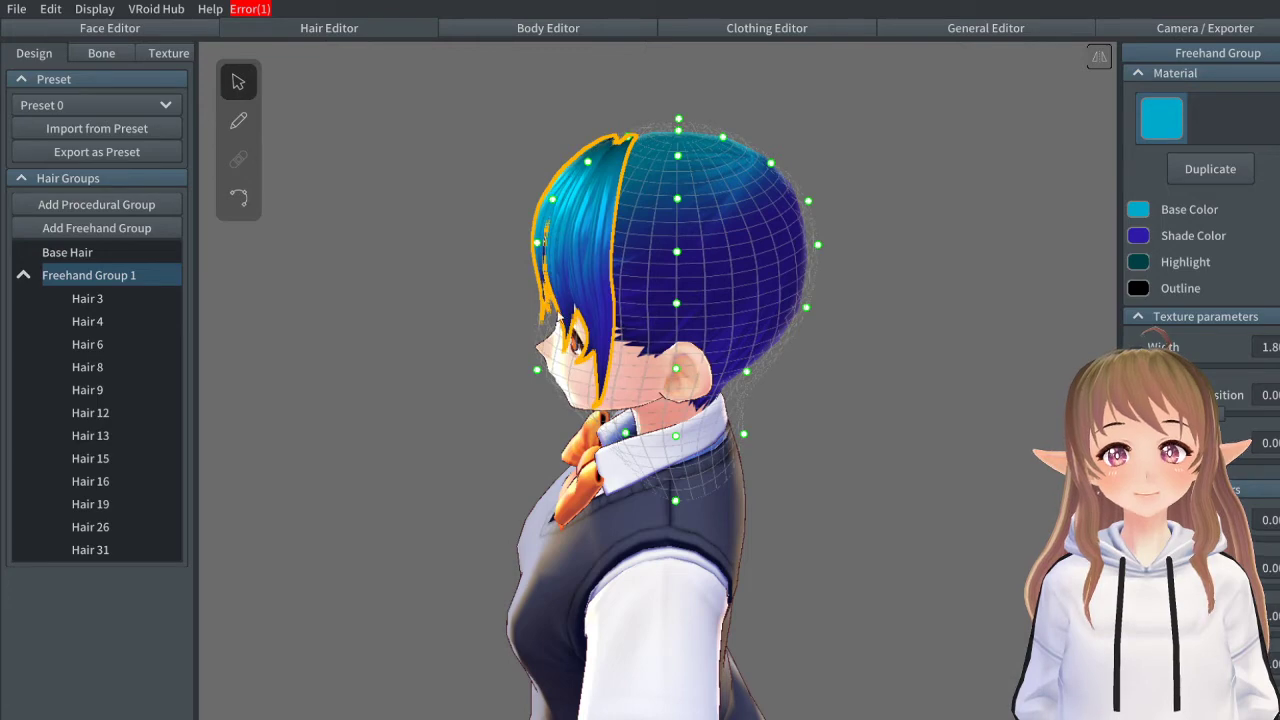
pyautogui.click(916, 411)
# Step: Lower the front crown control point of Freehand Group 1's guide mesh so the bangs' roots lie flat against the scalp
pyautogui.moveTo(916, 411); pyautogui.dragTo(848, 409, button='right')
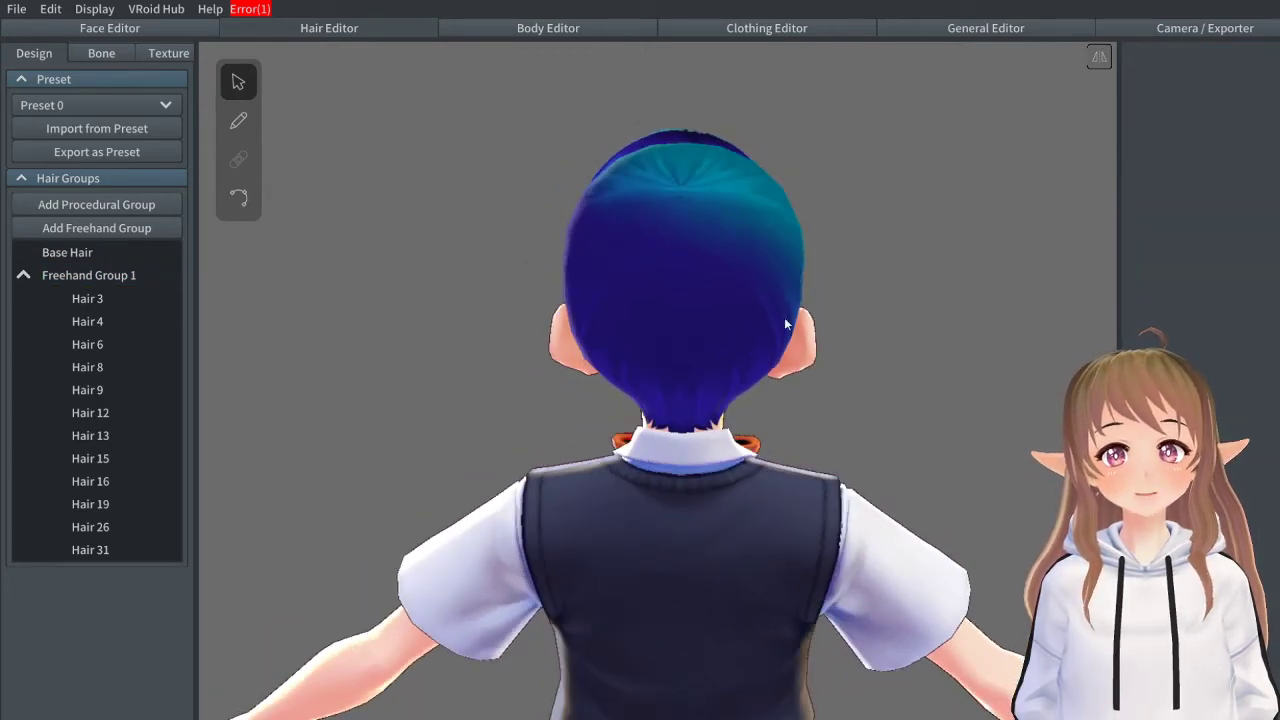
pyautogui.moveTo(784, 319); pyautogui.dragTo(816, 334, button='right')
pyautogui.moveTo(589, 251); pyautogui.dragTo(957, 443, button='right')
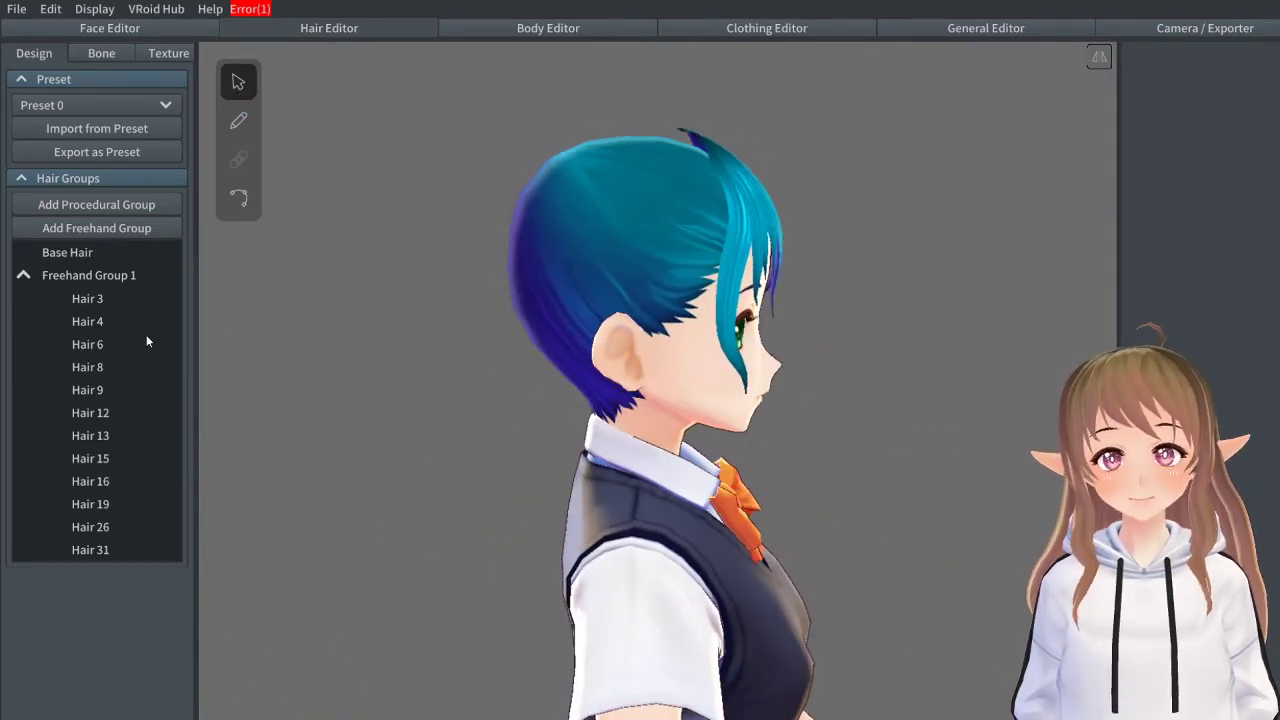
pyautogui.click(145, 275)
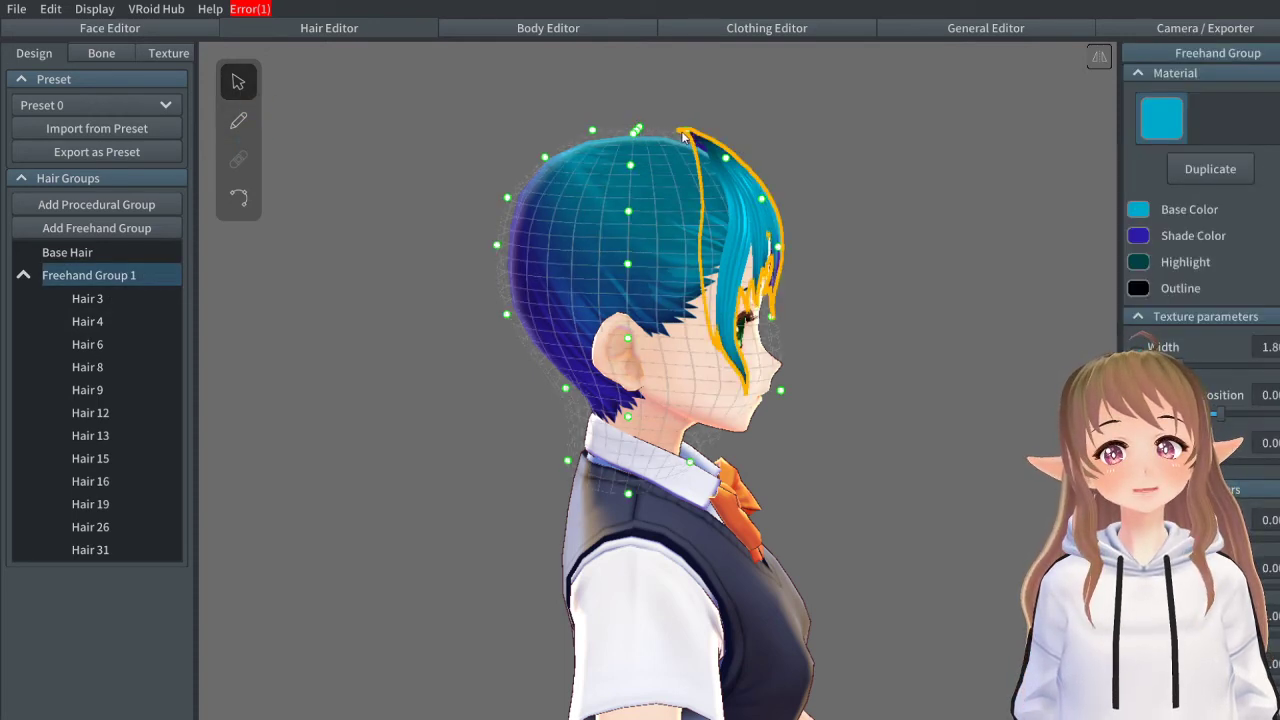
pyautogui.moveTo(679, 137); pyautogui.dragTo(679, 143)
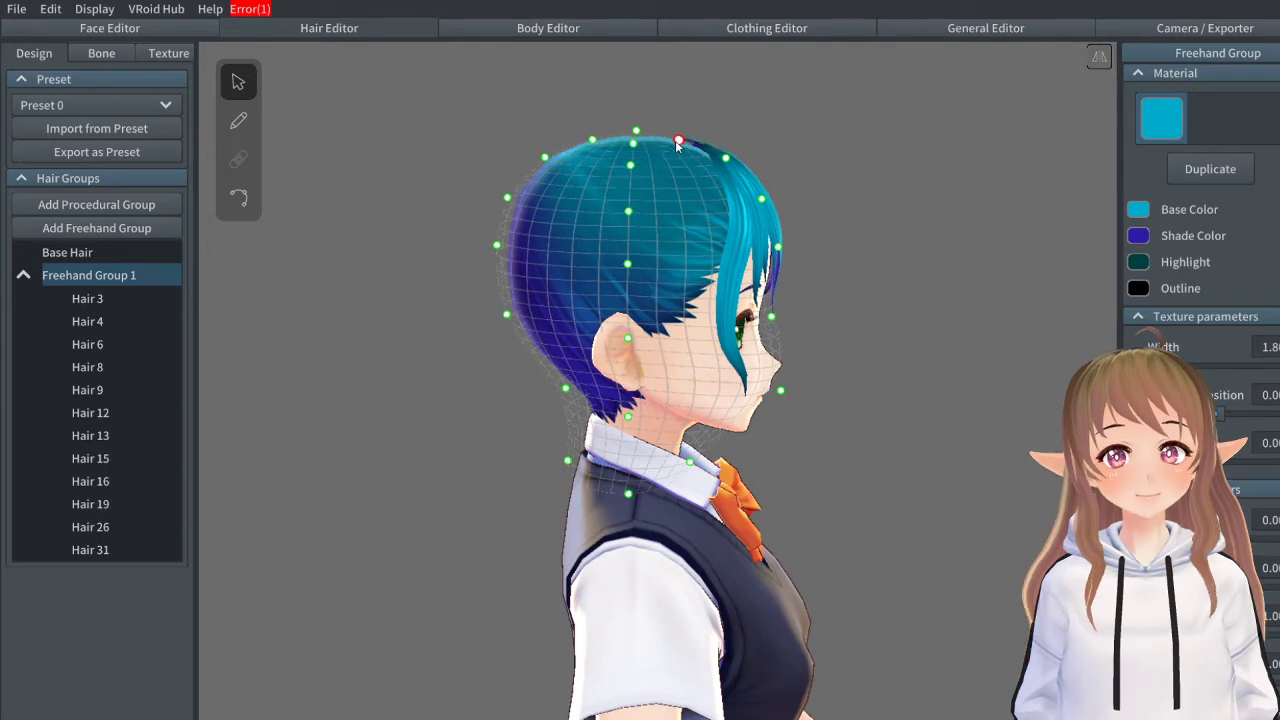
pyautogui.click(855, 288)
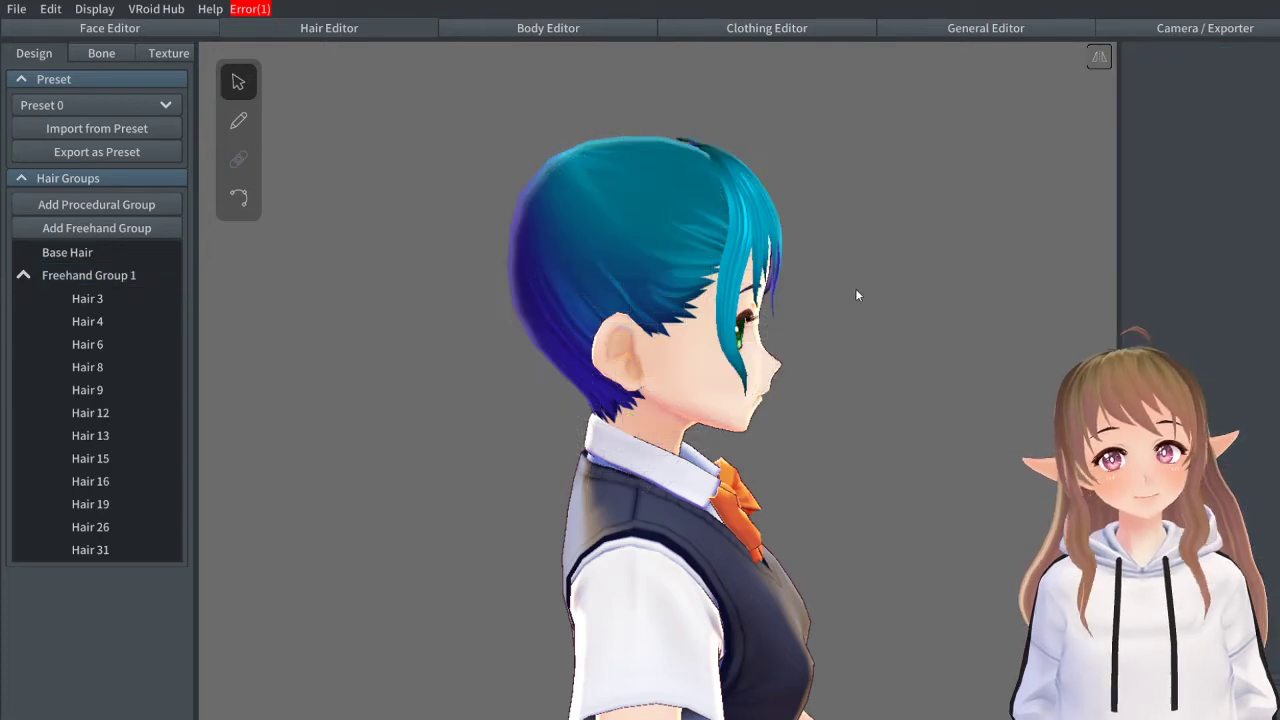
# Step: Check the adjusted bangs from the back and front, and reactivate the hair brush on Freehand Group 1 with Mirror turned on
pyautogui.moveTo(855, 288)
pyautogui.mouseDown(button='right')
pyautogui.moveTo(1020, 386)
pyautogui.moveTo(923, 374)
pyautogui.moveTo(863, 380)
pyautogui.moveTo(863, 397)
pyautogui.moveTo(1041, 386)
pyautogui.moveTo(903, 380)
pyautogui.moveTo(969, 396)
pyautogui.moveTo(1029, 383)
pyautogui.moveTo(829, 413)
pyautogui.moveTo(794, 388)
pyautogui.moveTo(672, 358)
pyautogui.moveTo(730, 383)
pyautogui.moveTo(803, 379)
pyautogui.moveTo(752, 369)
pyautogui.moveTo(716, 381)
pyautogui.moveTo(717, 314)
pyautogui.moveTo(694, 317)
pyautogui.mouseUp(button='right')
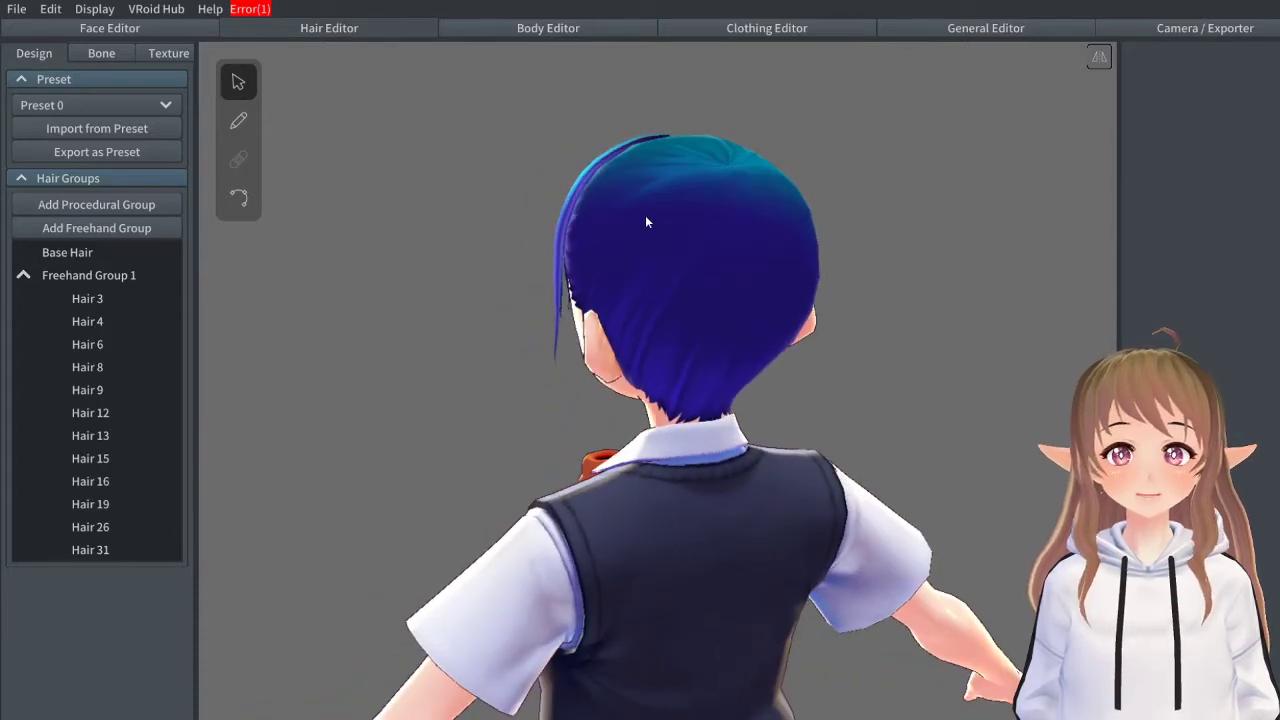
pyautogui.moveTo(651, 217); pyautogui.dragTo(693, 172, button='right')
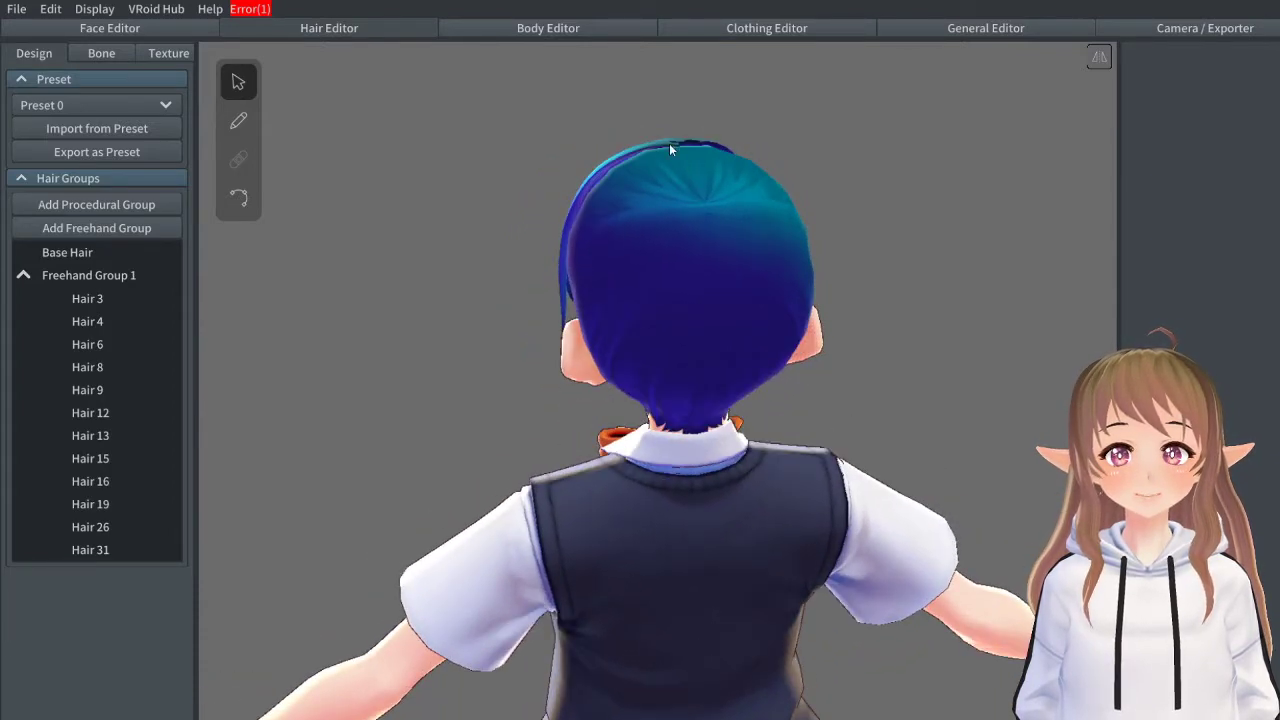
pyautogui.moveTo(566, 417); pyautogui.dragTo(680, 405, button='right')
pyautogui.moveTo(502, 369); pyautogui.dragTo(517, 413, button='right')
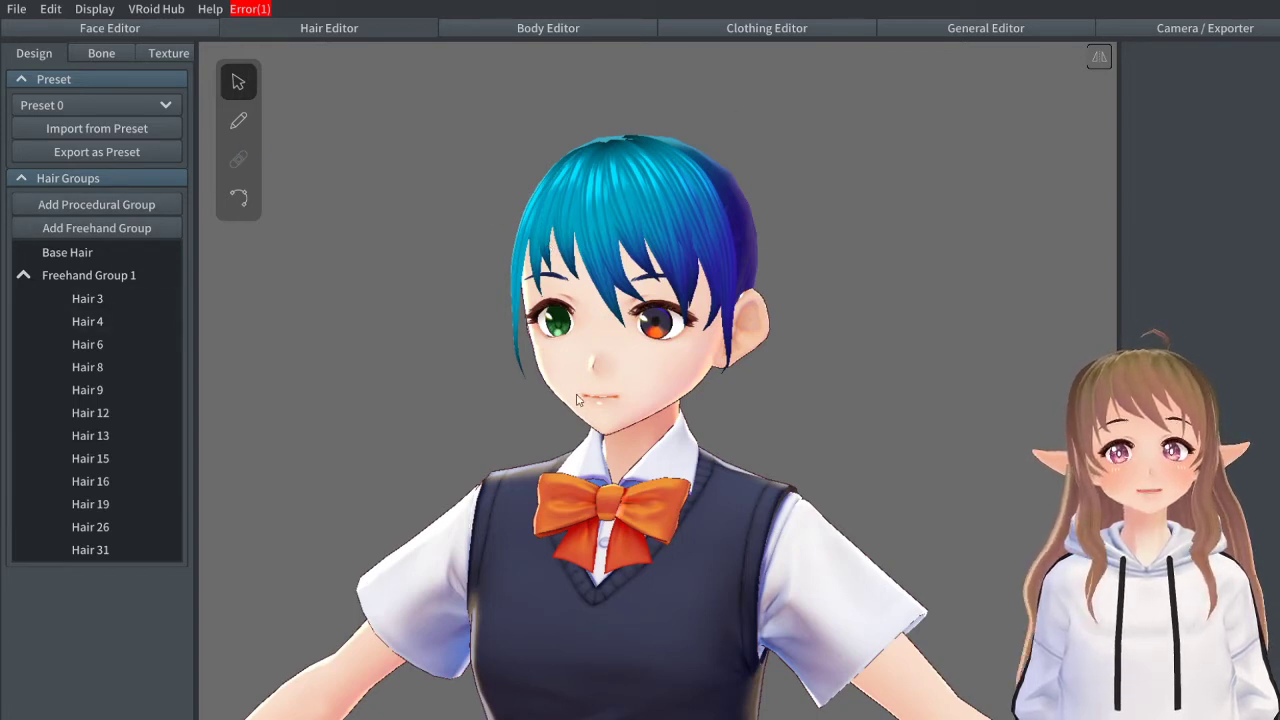
pyautogui.click(243, 125)
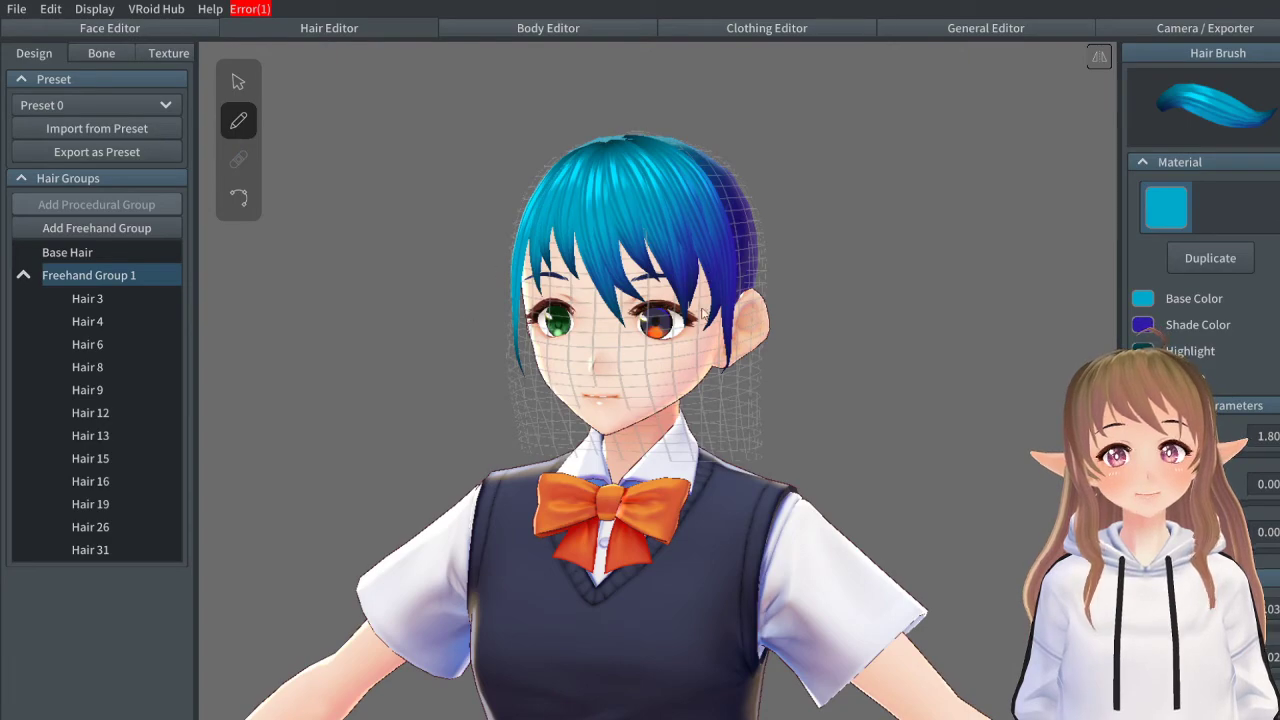
pyautogui.moveTo(702, 310); pyautogui.dragTo(737, 362, button='right')
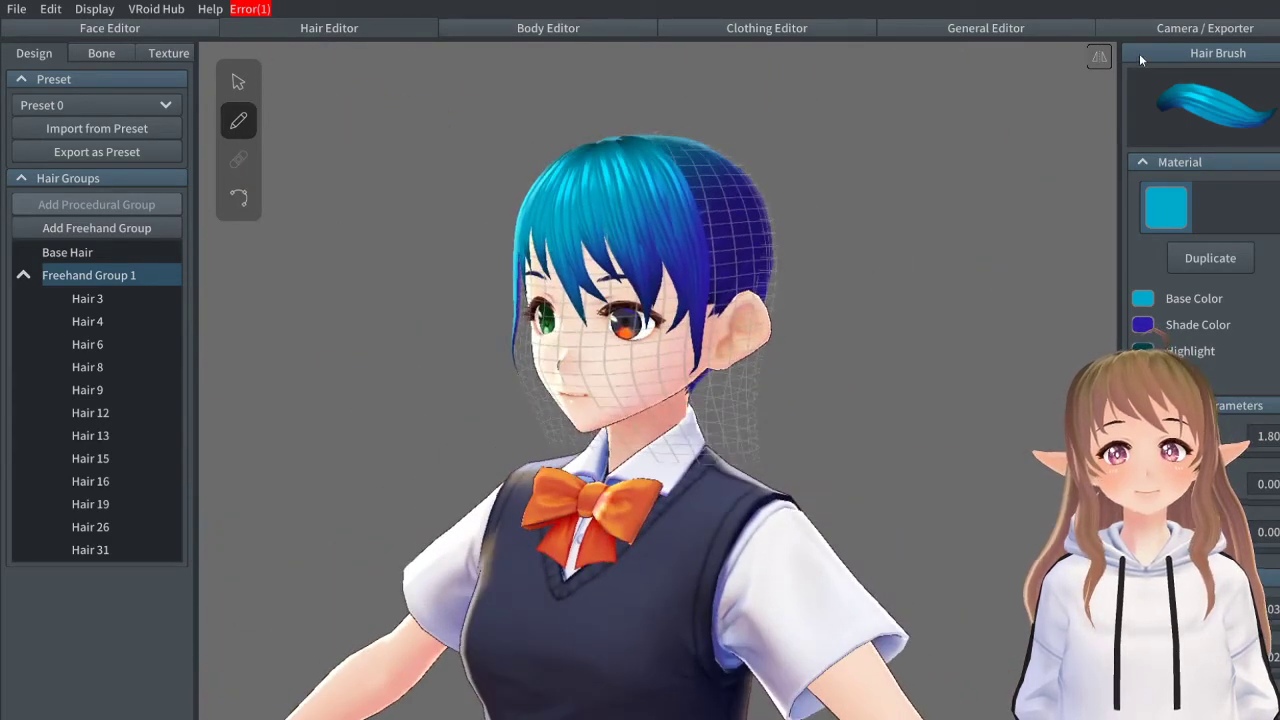
pyautogui.click(1094, 54)
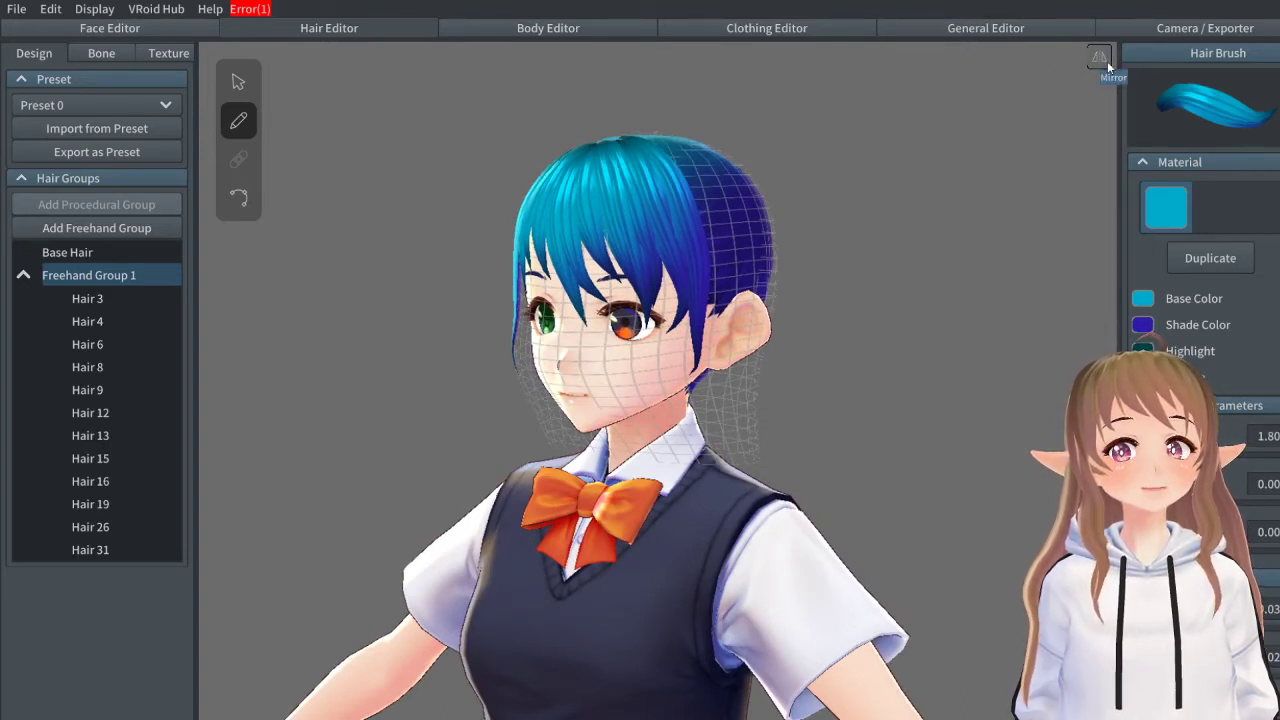
pyautogui.moveTo(840, 286); pyautogui.dragTo(850, 293, button='right')
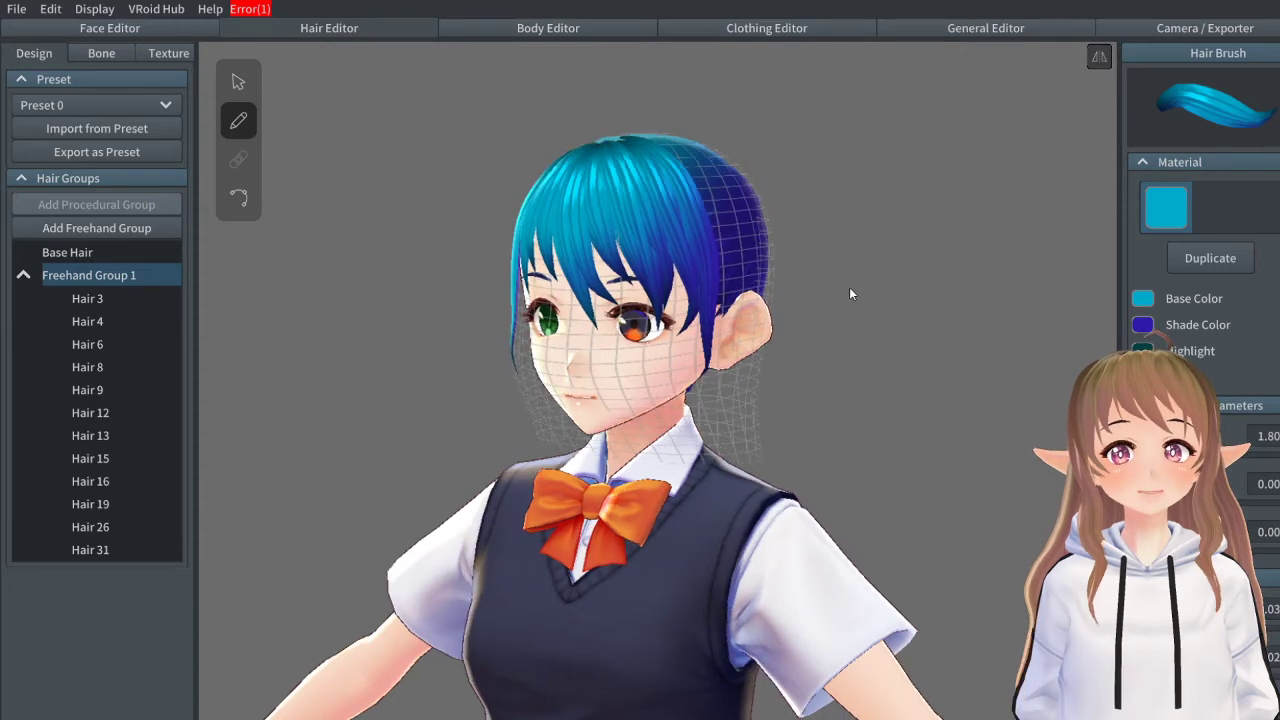
pyautogui.moveTo(640, 150)
pyautogui.mouseDown()
pyautogui.moveTo(708, 210)
pyautogui.moveTo(688, 403)
pyautogui.mouseUp()
pyautogui.moveTo(698, 398); pyautogui.dragTo(480, 263, button='right')
pyautogui.moveTo(455, 423); pyautogui.dragTo(796, 389, button='right')
pyautogui.hotkey('ctrl', 'z')
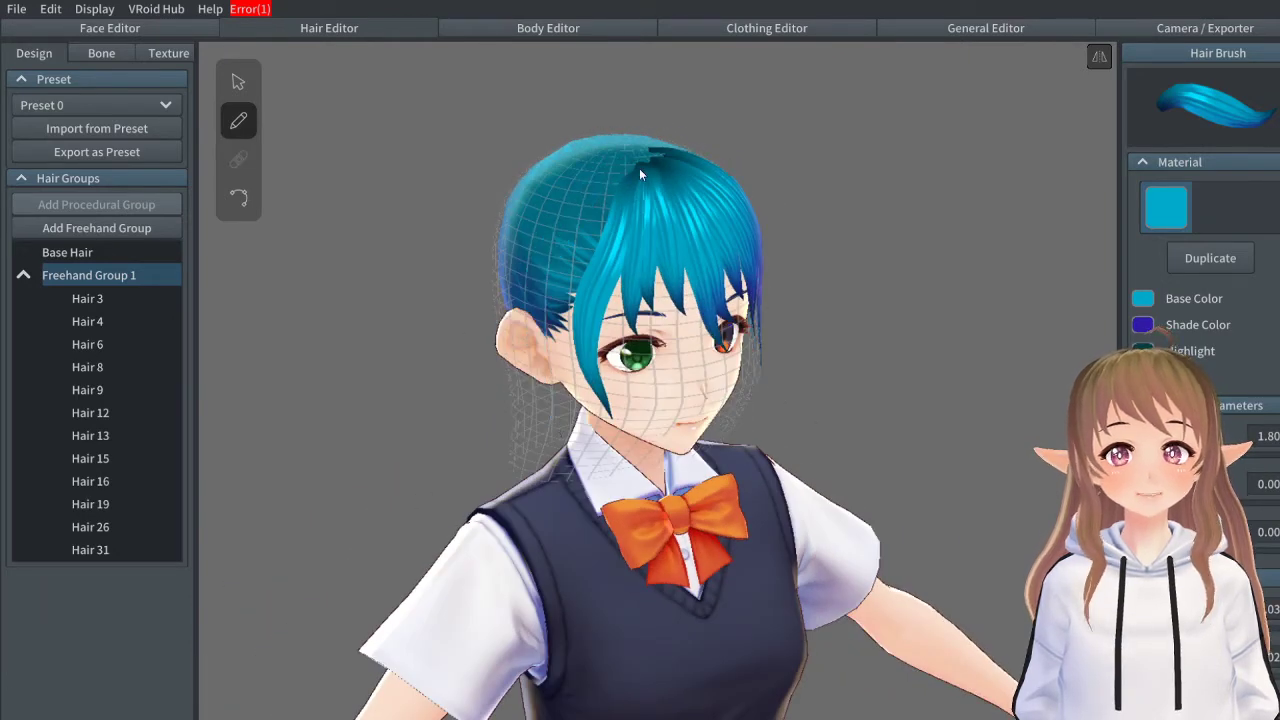
# Step: Draw a mirrored side strand from the crown down past the outer corner of the green eye
pyautogui.moveTo(639, 172)
pyautogui.mouseDown()
pyautogui.moveTo(625, 402)
pyautogui.moveTo(612, 362)
pyautogui.mouseUp()
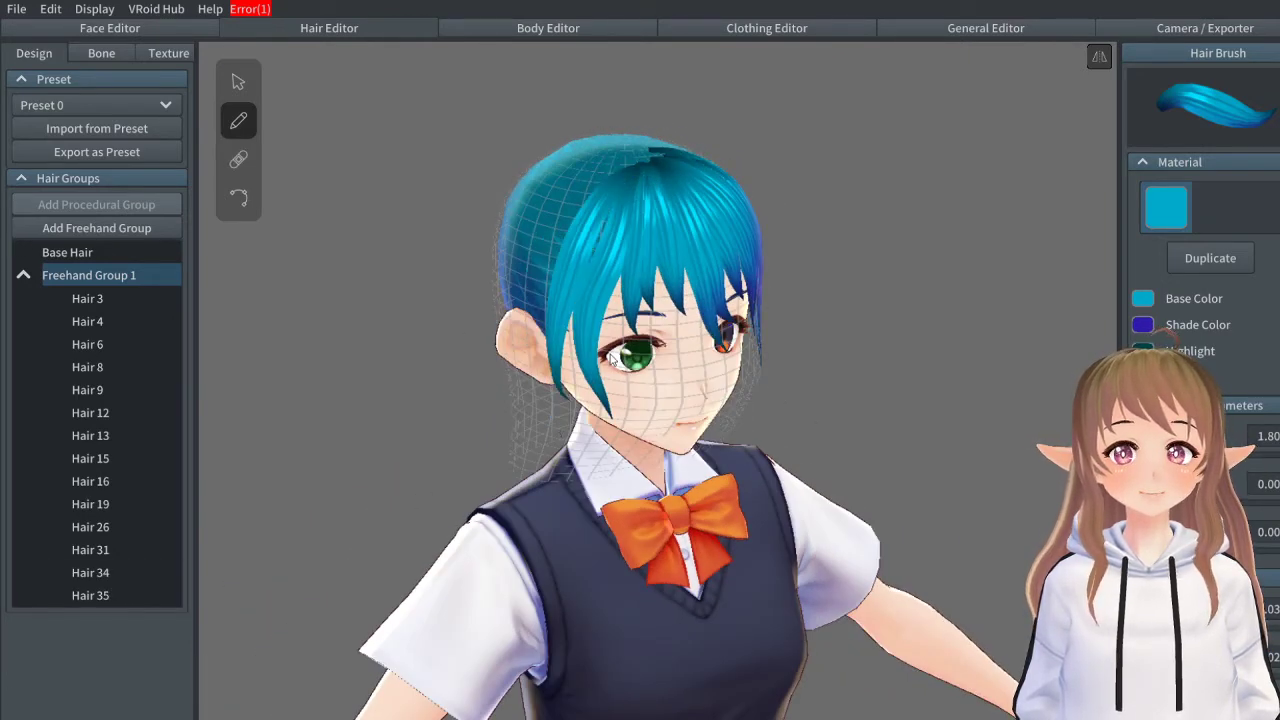
pyautogui.moveTo(854, 428); pyautogui.dragTo(767, 371, button='right')
pyautogui.moveTo(745, 437); pyautogui.dragTo(788, 445, button='right')
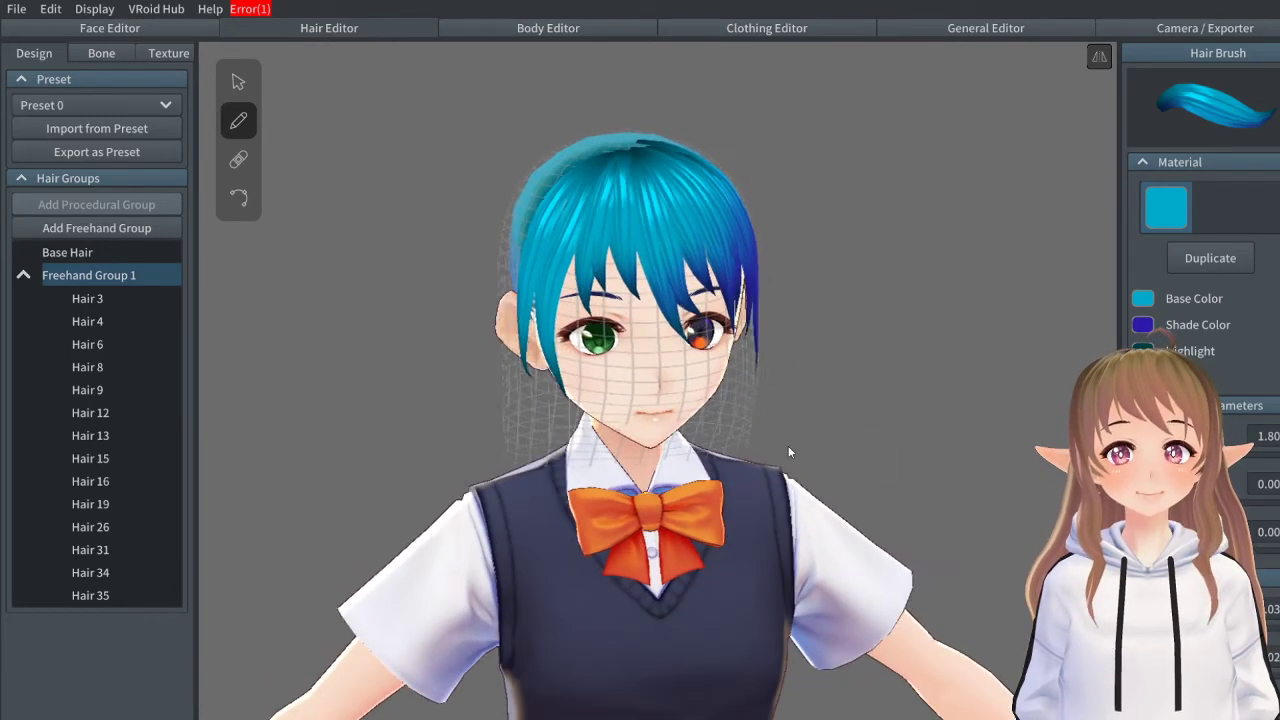
pyautogui.moveTo(878, 451); pyautogui.dragTo(849, 452, button='right')
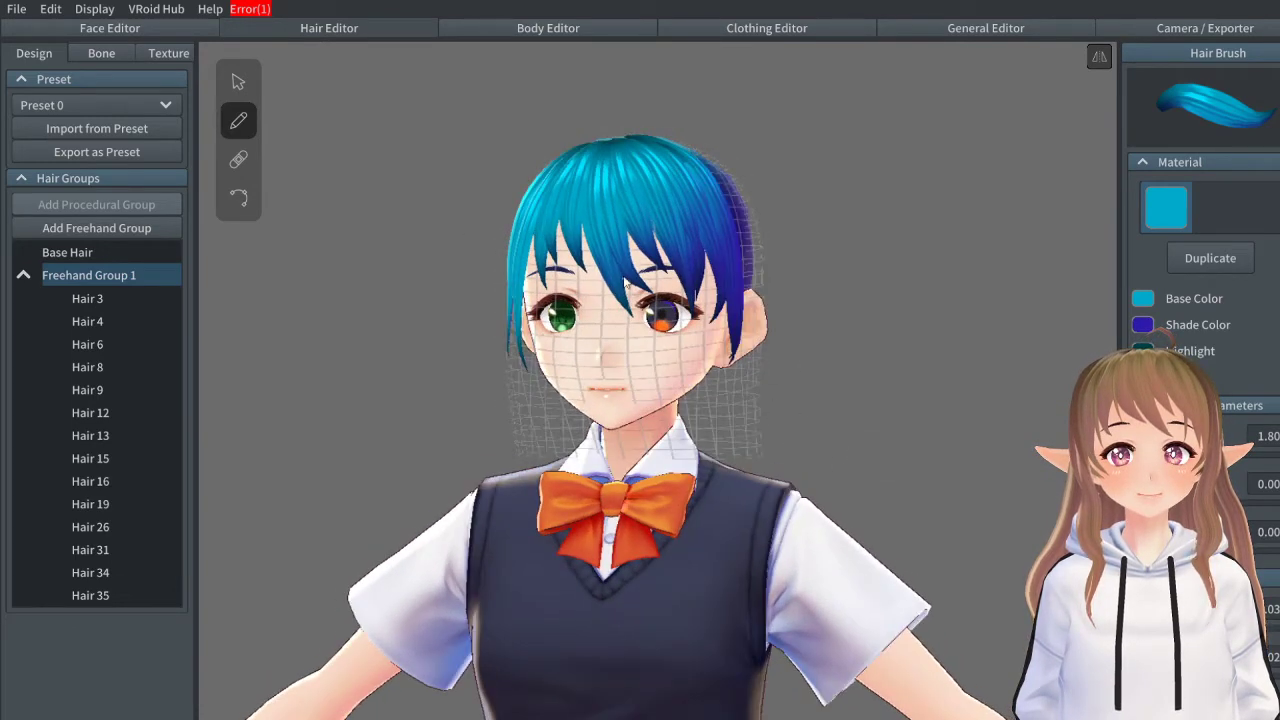
# Step: Draw another mirrored strand from the top of the head down just in front of the ear and collapse Freehand Group 1
pyautogui.moveTo(895, 318); pyautogui.dragTo(836, 320, button='right')
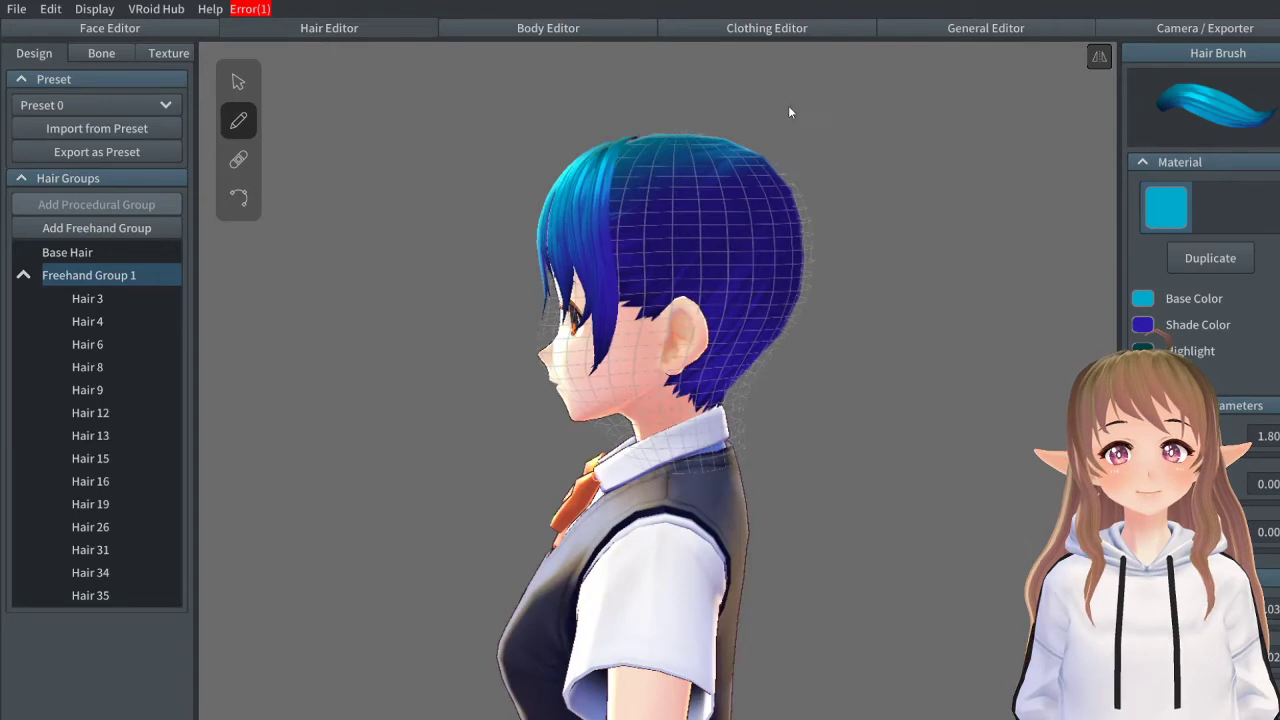
pyautogui.moveTo(629, 146); pyautogui.dragTo(643, 400)
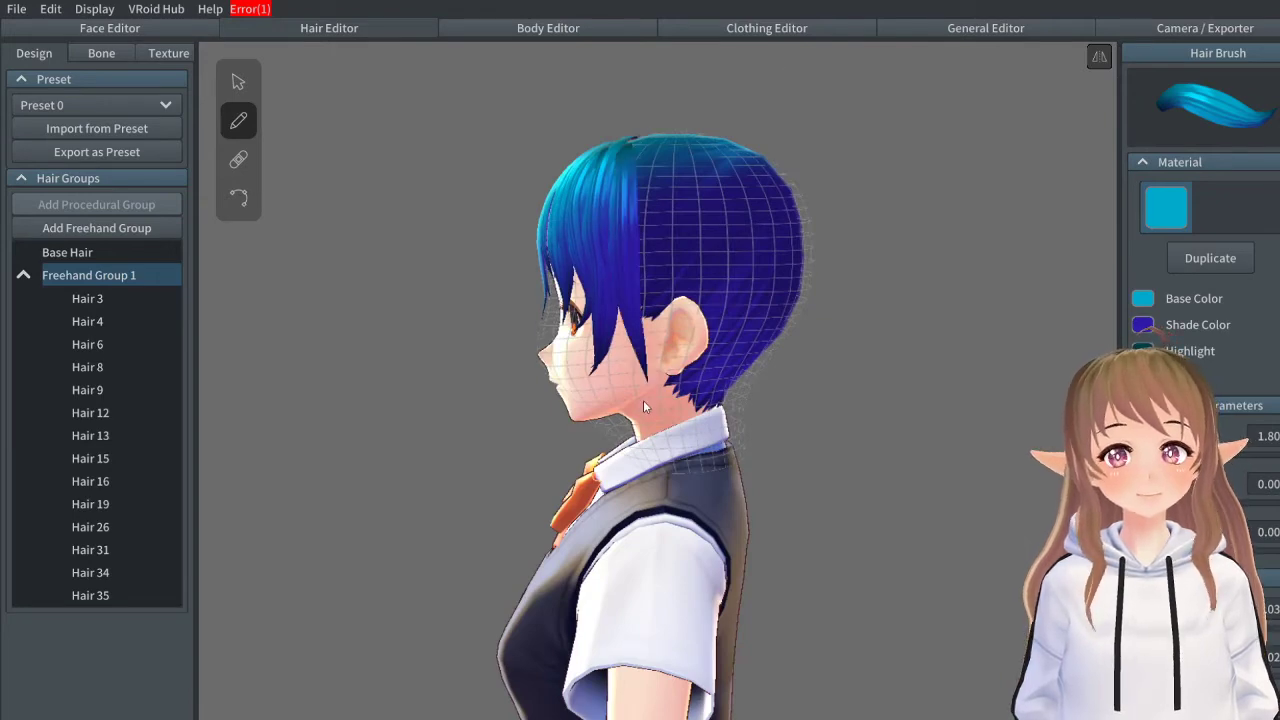
pyautogui.moveTo(643, 400)
pyautogui.mouseDown(button='right')
pyautogui.moveTo(673, 450)
pyautogui.moveTo(715, 400)
pyautogui.moveTo(642, 399)
pyautogui.moveTo(792, 414)
pyautogui.moveTo(646, 402)
pyautogui.moveTo(790, 400)
pyautogui.moveTo(697, 401)
pyautogui.mouseUp(button='right')
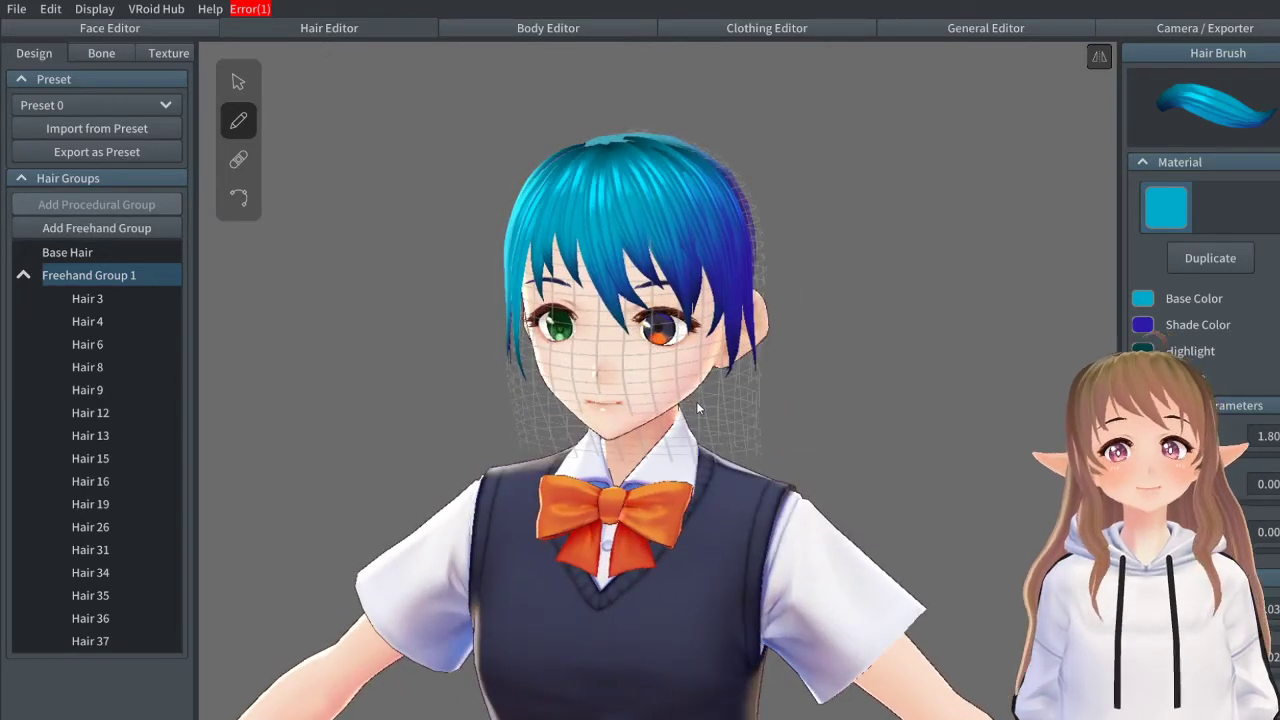
pyautogui.click(23, 275)
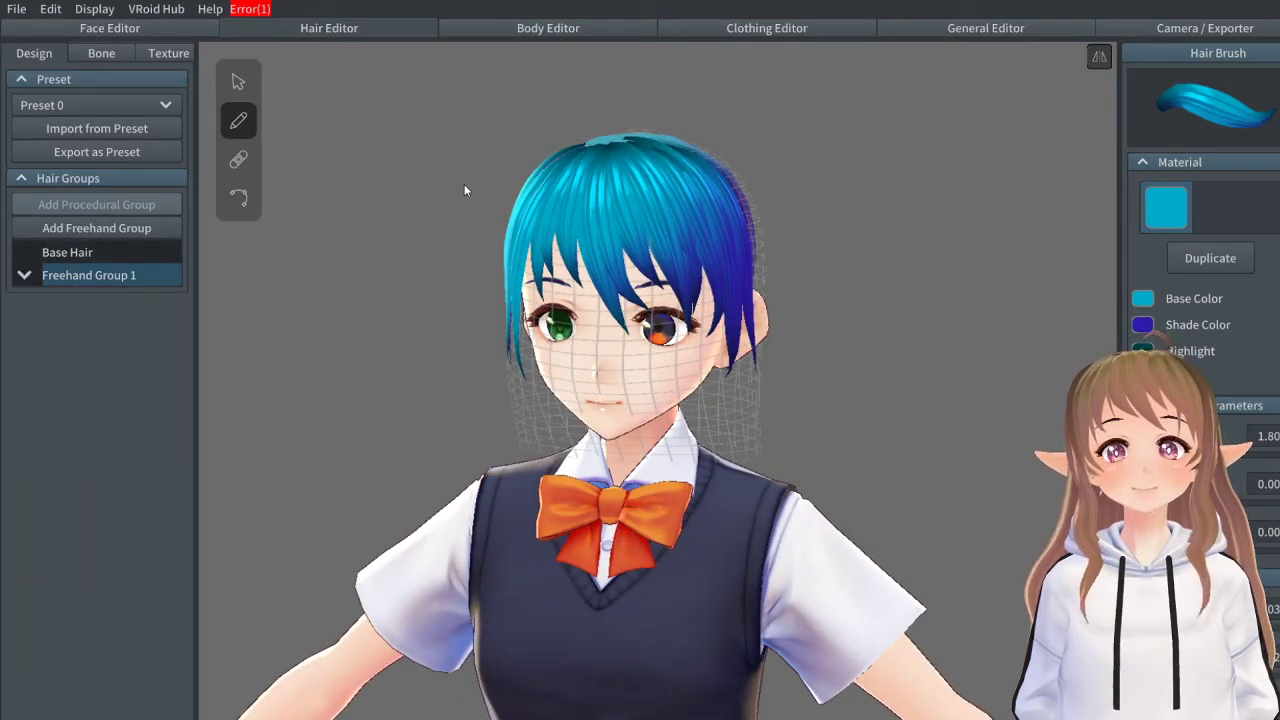
# Step: Inspect the newest side strands as a selection, clear the selection, and look over the whole hairstyle from around the head
pyautogui.click(237, 85)
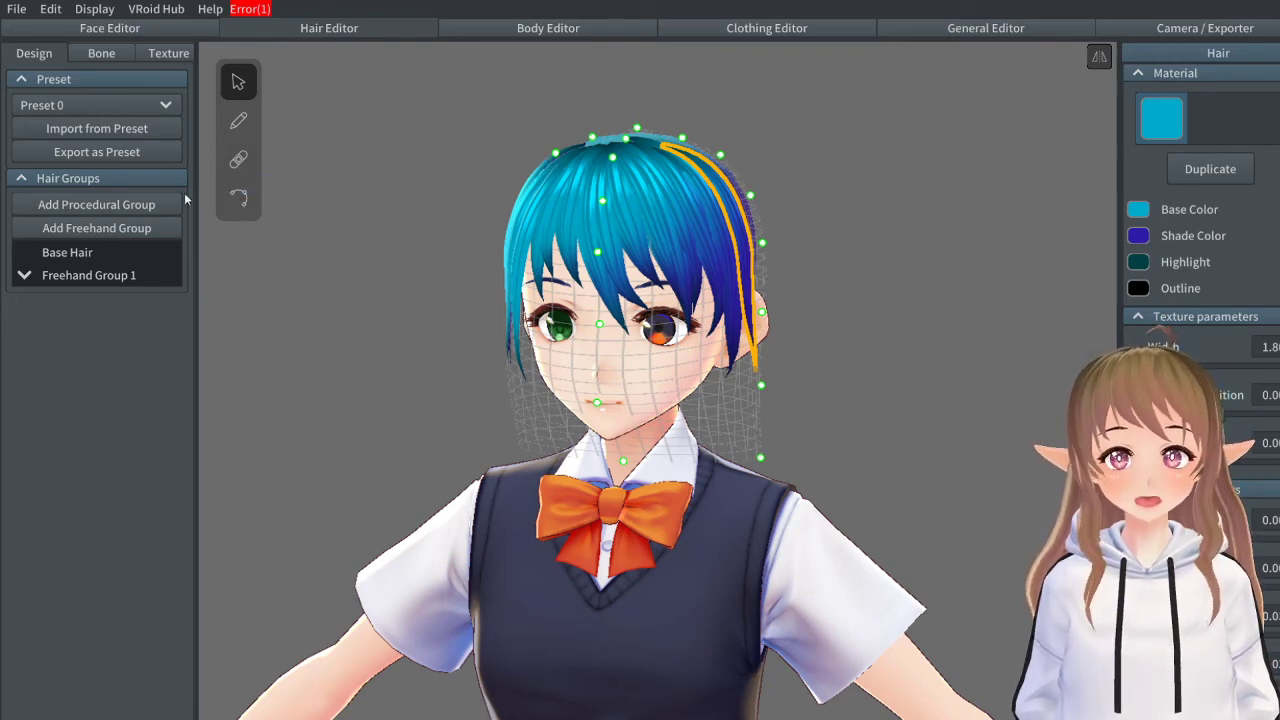
pyautogui.moveTo(412, 348)
pyautogui.mouseDown(button='right')
pyautogui.moveTo(590, 385)
pyautogui.moveTo(687, 349)
pyautogui.moveTo(539, 360)
pyautogui.moveTo(407, 348)
pyautogui.mouseUp(button='right')
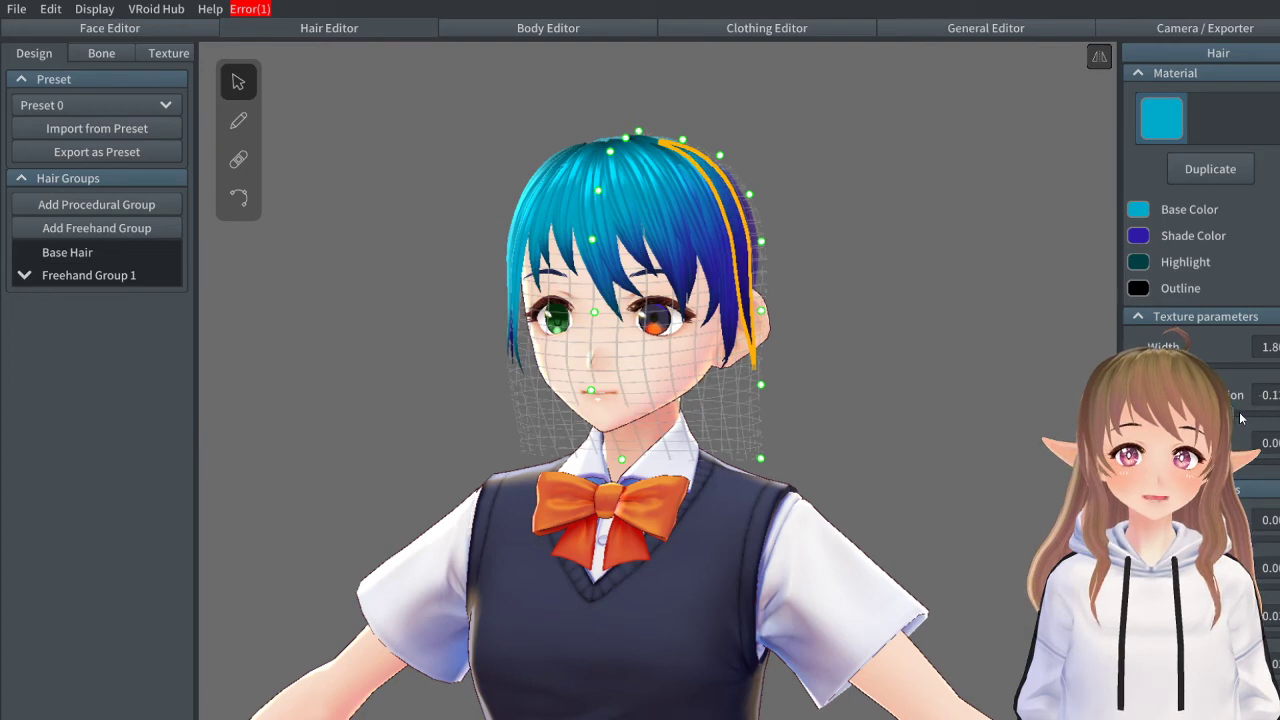
pyautogui.click(997, 307)
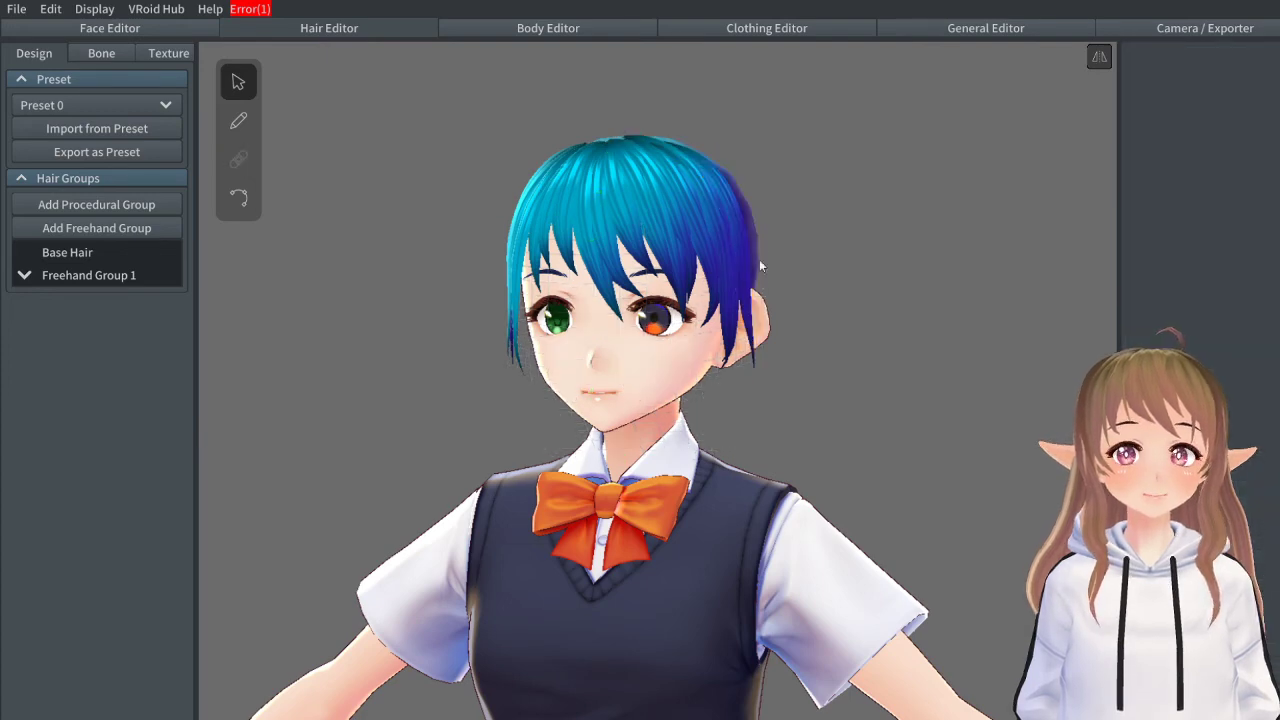
pyautogui.moveTo(890, 222); pyautogui.dragTo(641, 224, button='right')
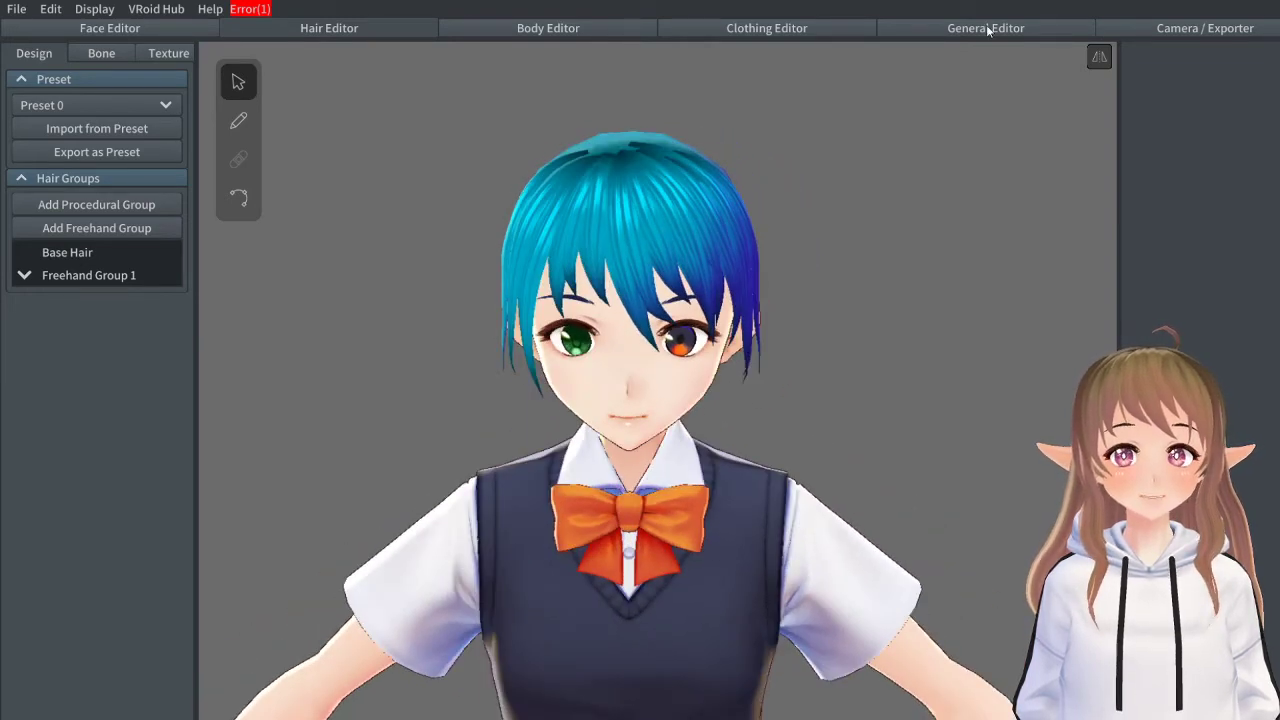
# Step: Change the avatar's top to Onepiece (Long Sleeve) and raise the dress parameter directly below Straight Skirt to its maximum
pyautogui.click(746, 25)
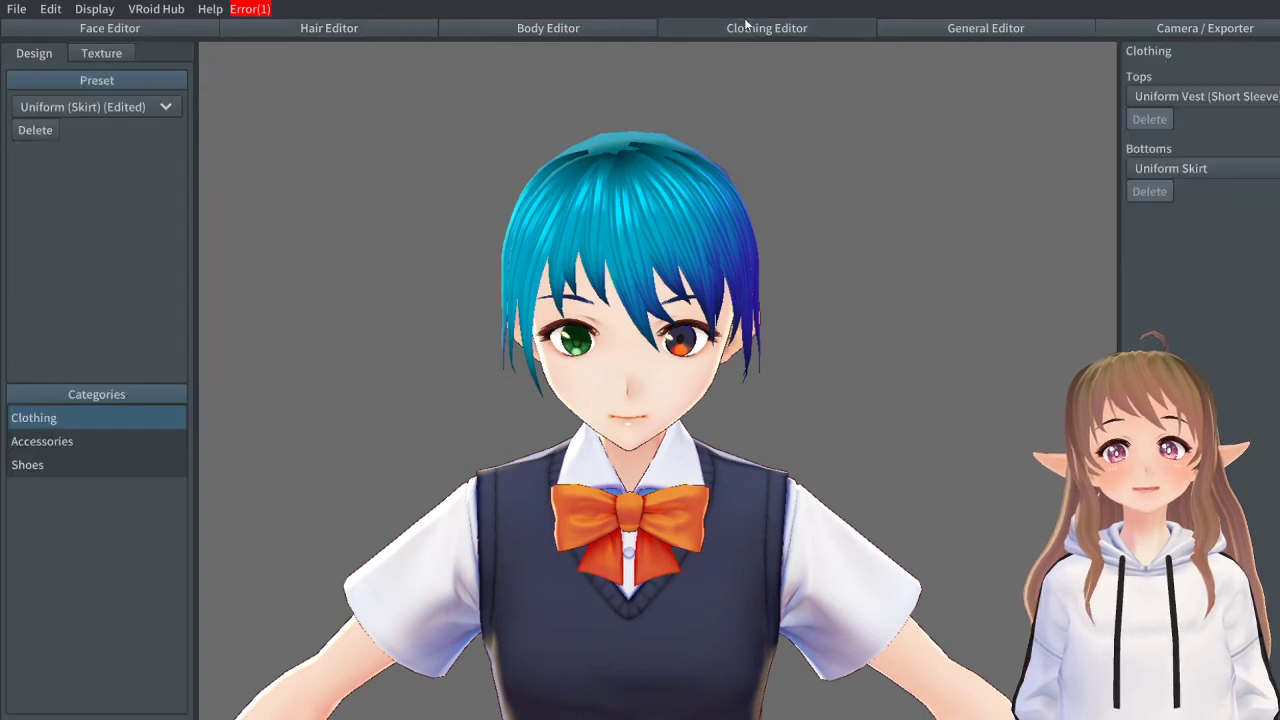
pyautogui.click(1213, 95)
pyautogui.click(1196, 176)
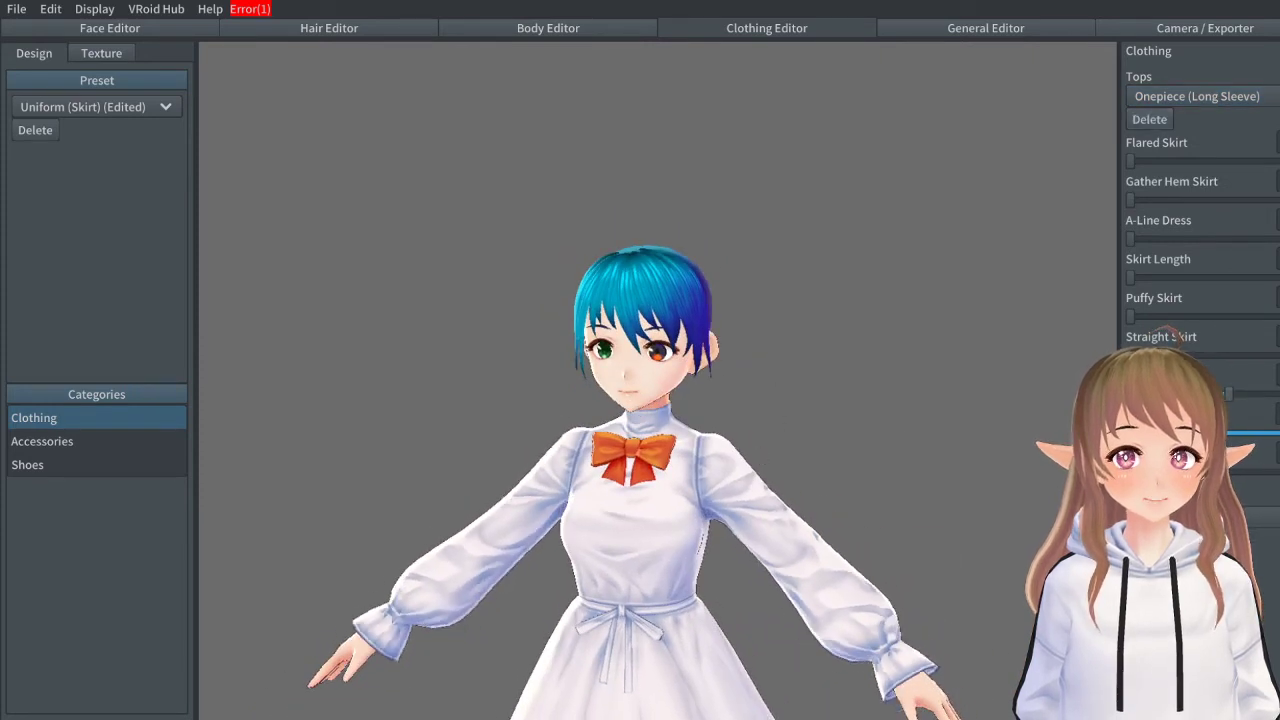
pyautogui.moveTo(1229, 394); pyautogui.dragTo(1276, 400)
# Step: Try out the Gather Hem Skirt and Flared Skirt parameters on the dress, with the avatar in view down to the legs
pyautogui.moveTo(1131, 200)
pyautogui.mouseDown()
pyautogui.moveTo(1157, 199)
pyautogui.moveTo(1155, 177)
pyautogui.moveTo(1153, 201)
pyautogui.mouseUp()
pyautogui.scroll(-4, 764, 362)
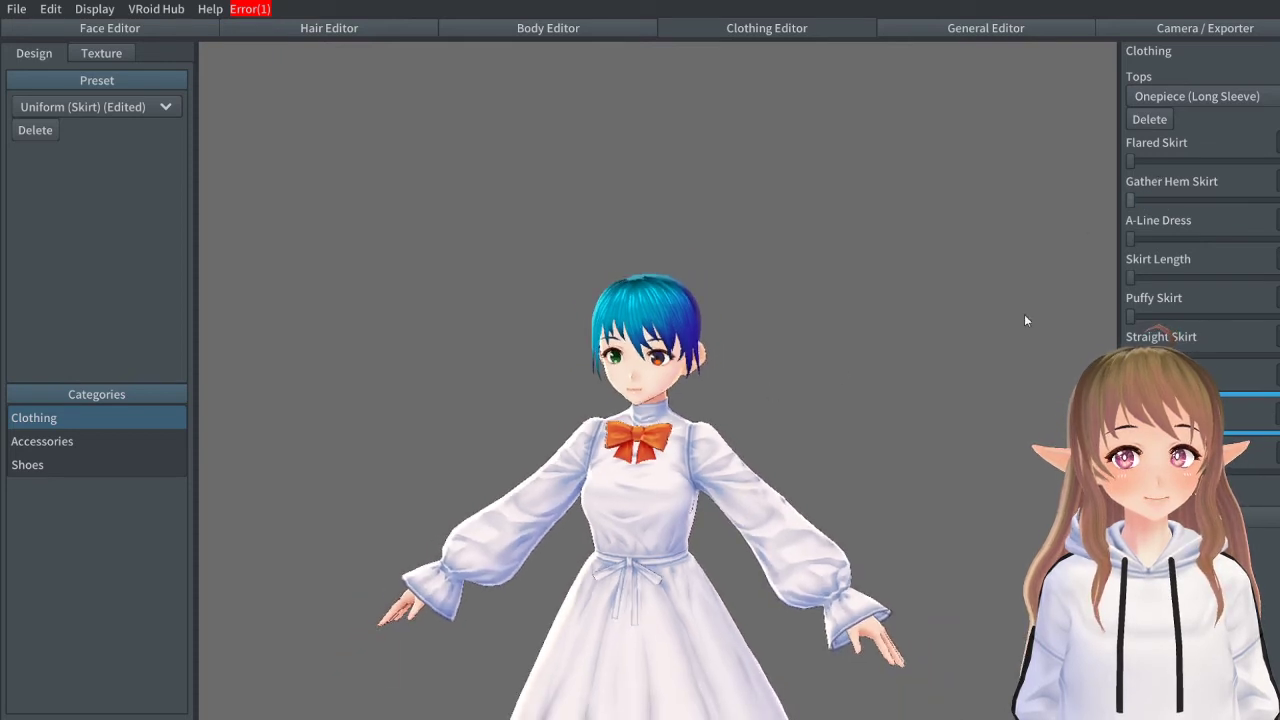
pyautogui.moveTo(600, 572); pyautogui.dragTo(622, 400, button='middle')
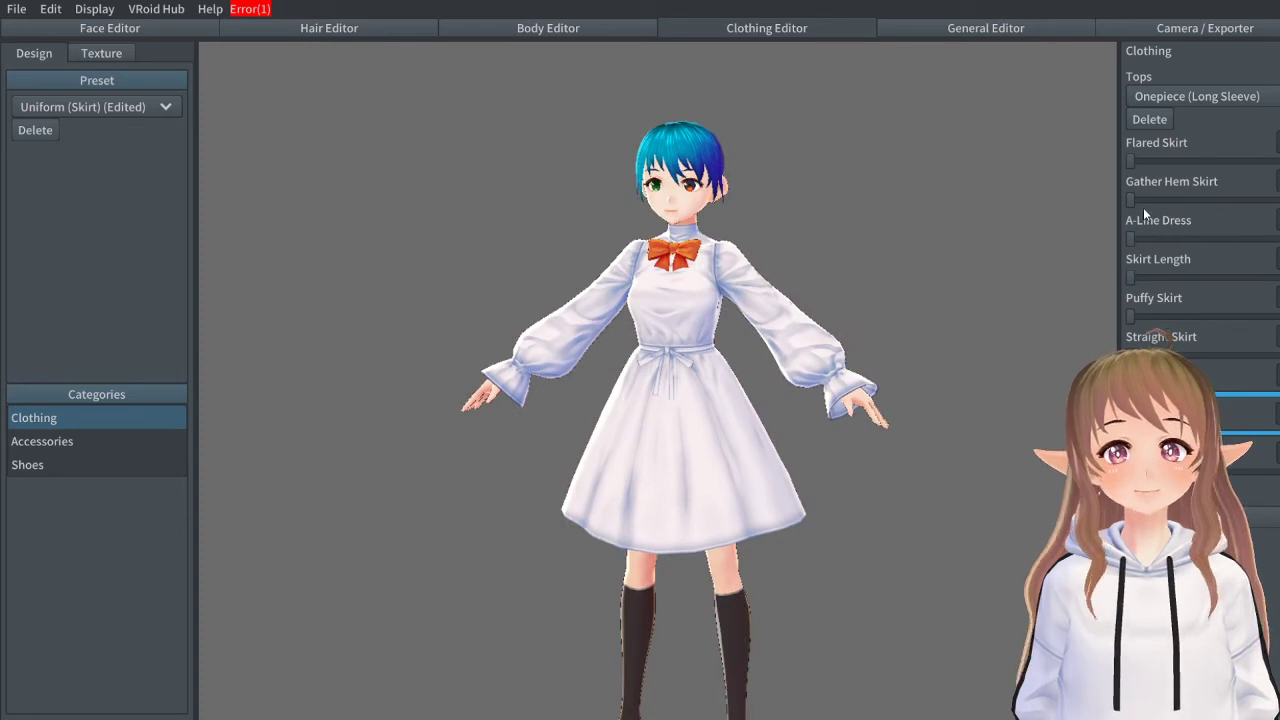
pyautogui.moveTo(1131, 161); pyautogui.dragTo(1176, 162)
pyautogui.moveTo(1006, 165); pyautogui.dragTo(898, 141)
pyautogui.moveTo(805, 166); pyautogui.dragTo(1046, 170, button='right')
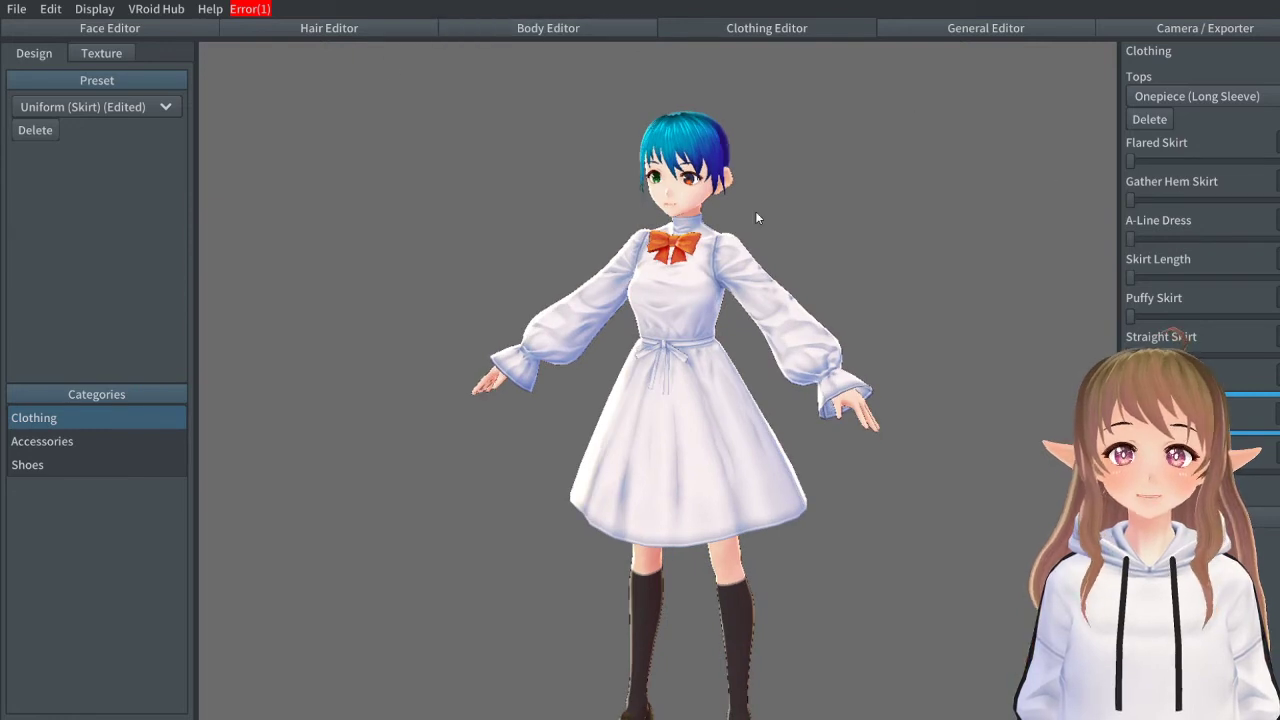
pyautogui.moveTo(757, 211); pyautogui.dragTo(781, 215, button='right')
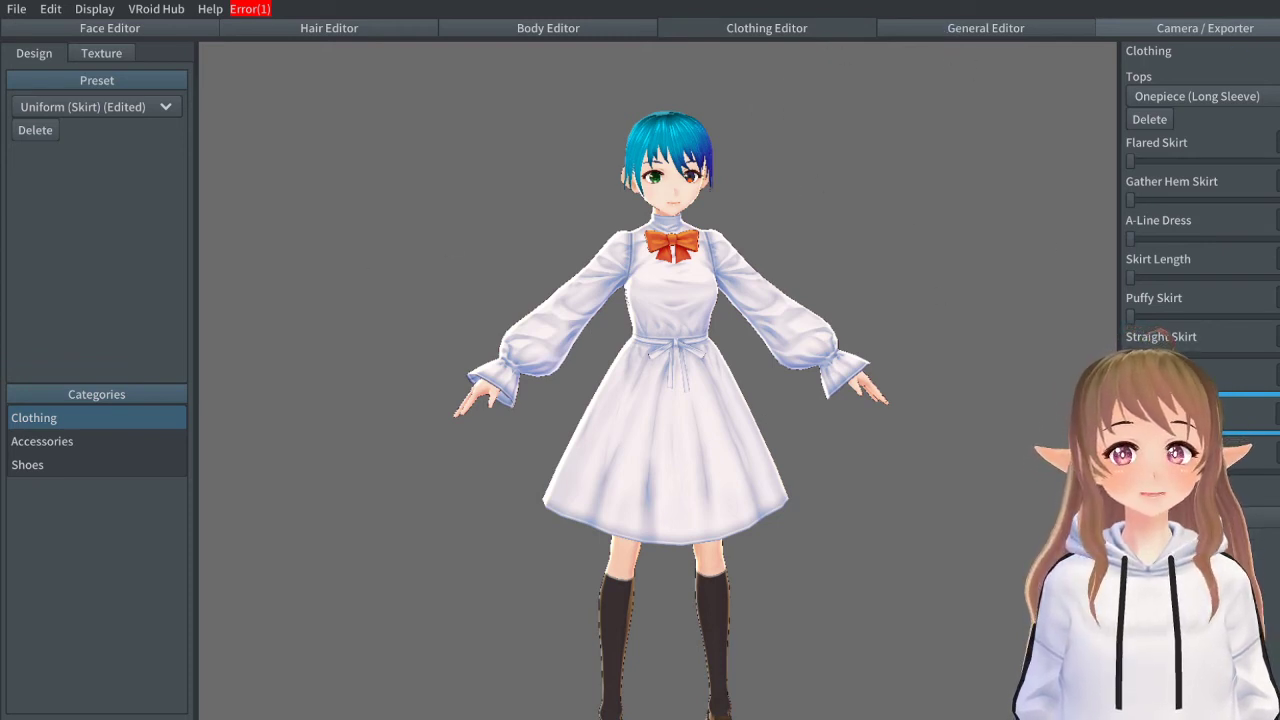
# Step: Try out Smile and the other face expression settings in Camera / Exporter on a close-up of the avatar's face
pyautogui.click(1180, 30)
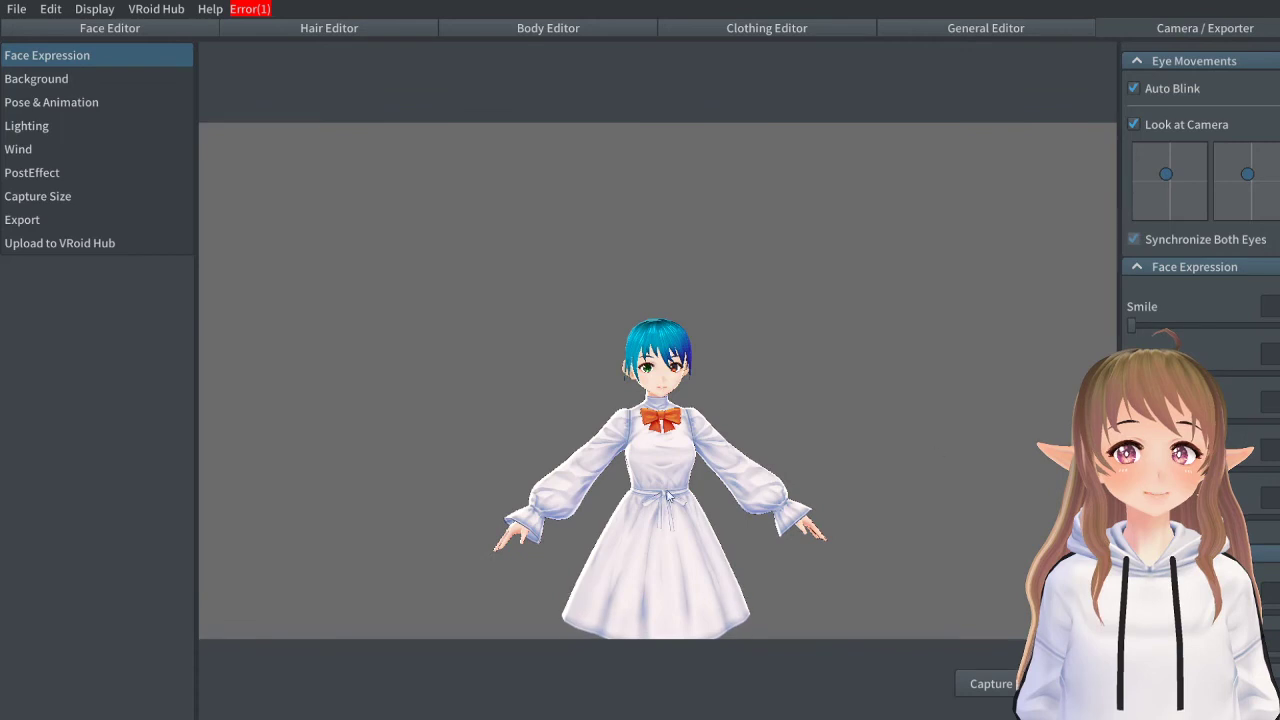
pyautogui.scroll(5, 670, 418)
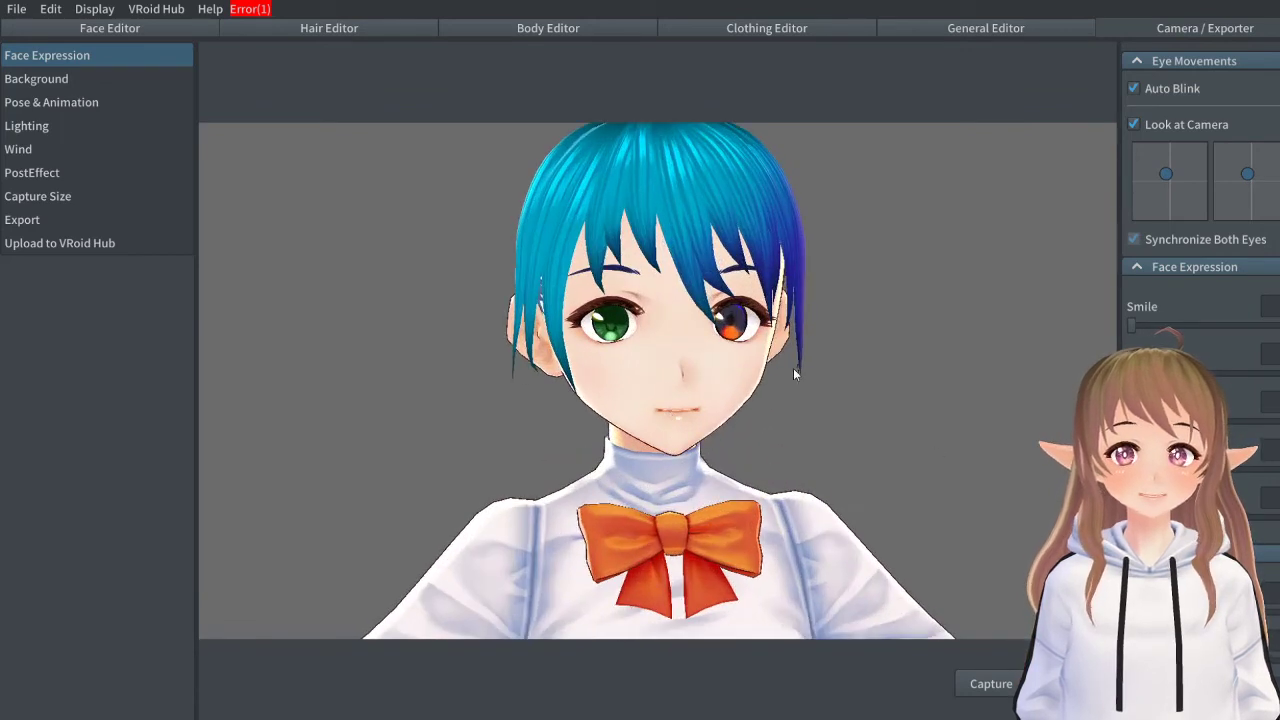
pyautogui.moveTo(1131, 326); pyautogui.dragTo(985, 357)
pyautogui.moveTo(1131, 374); pyautogui.dragTo(1023, 386)
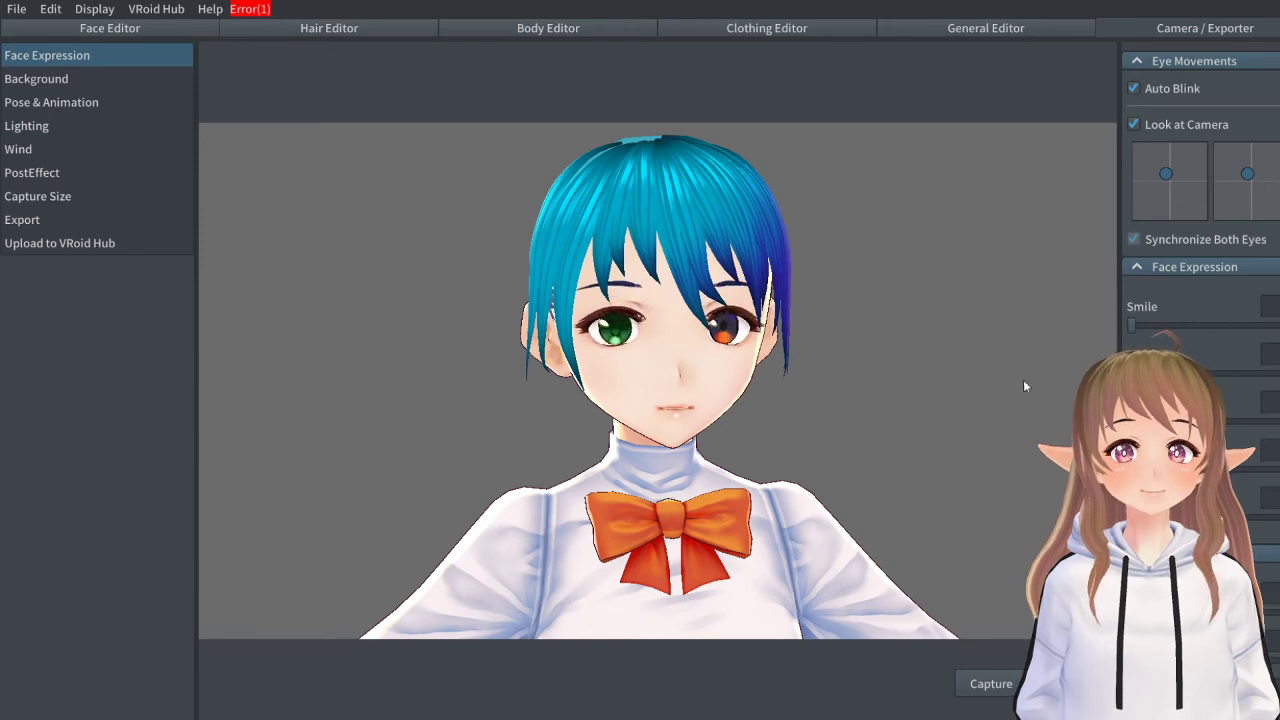
pyautogui.moveTo(1246, 421); pyautogui.dragTo(1090, 425)
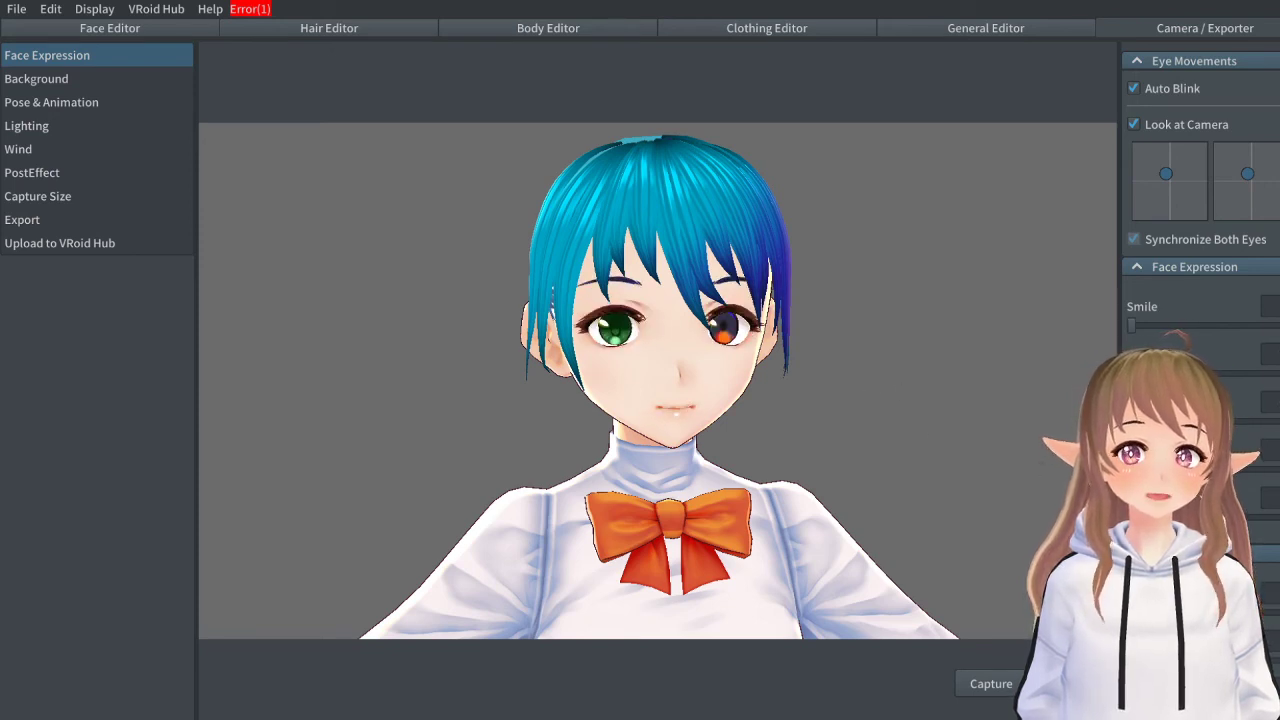
pyautogui.moveTo(1131, 469); pyautogui.dragTo(997, 501)
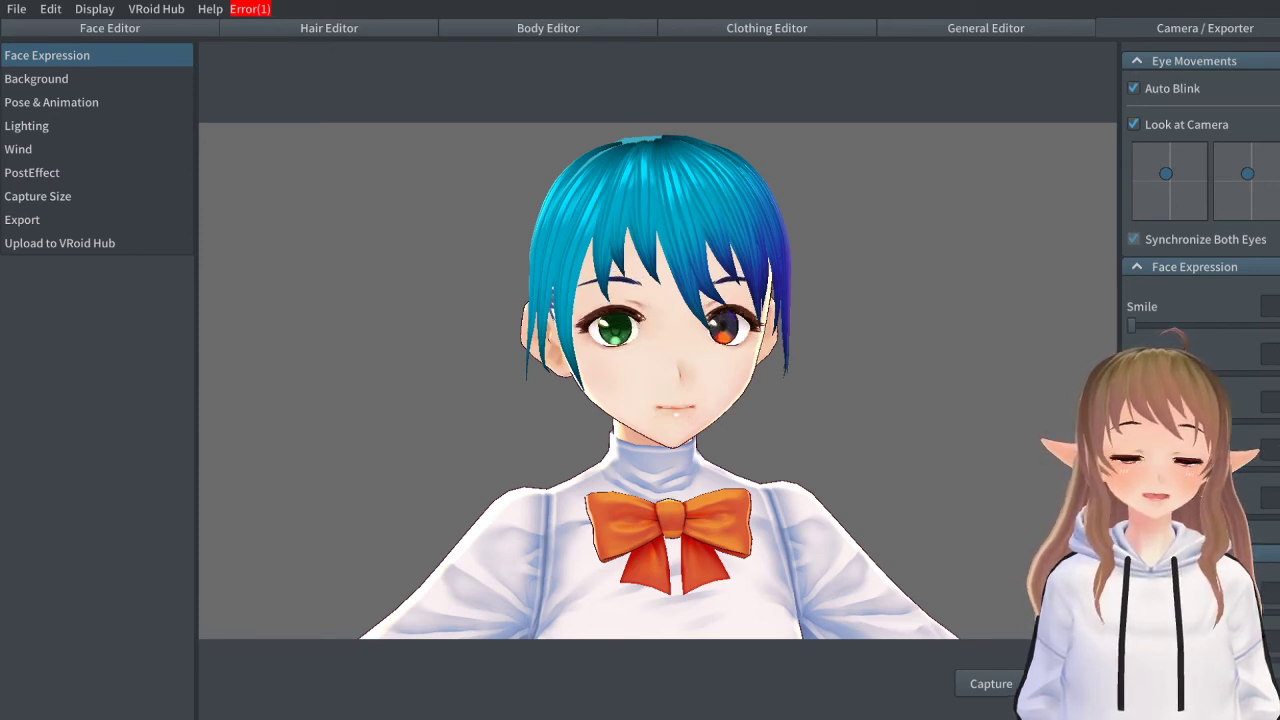
pyautogui.moveTo(1131, 517); pyautogui.dragTo(900, 565)
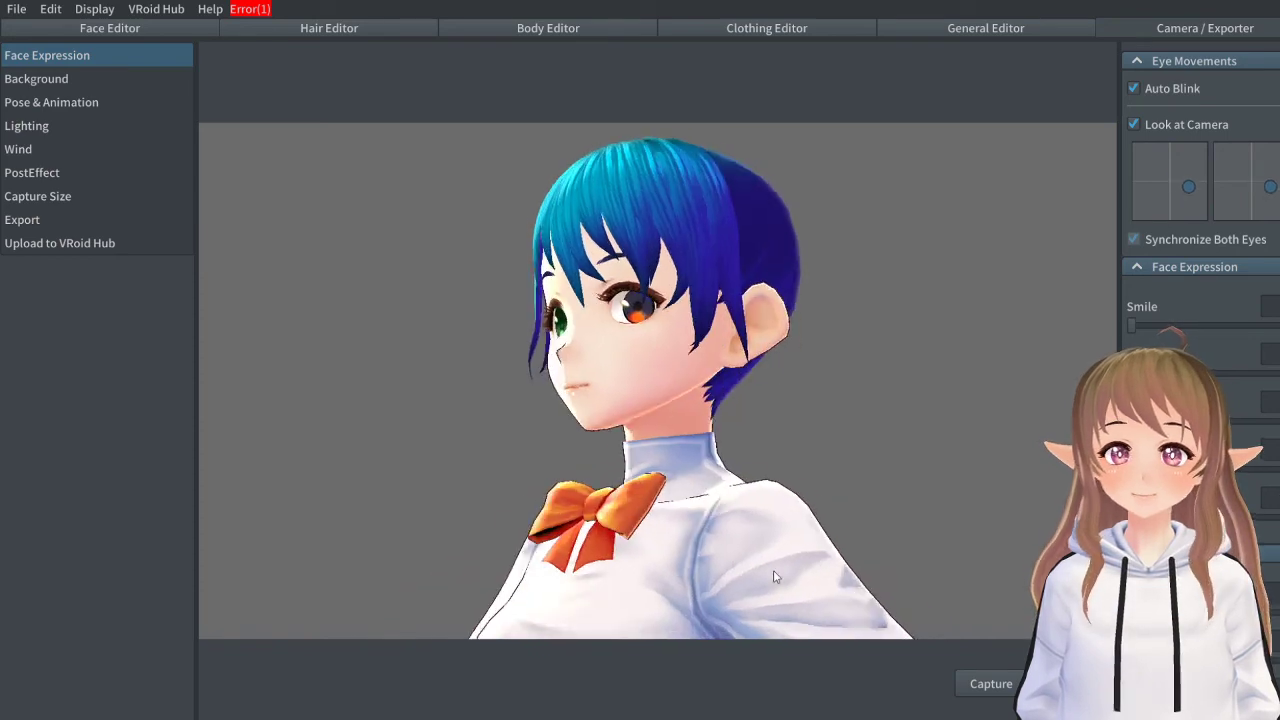
# Step: Try out extreme wind directions along the X, Y and Z axes on the hair and reset the wind settings
pyautogui.click(29, 126)
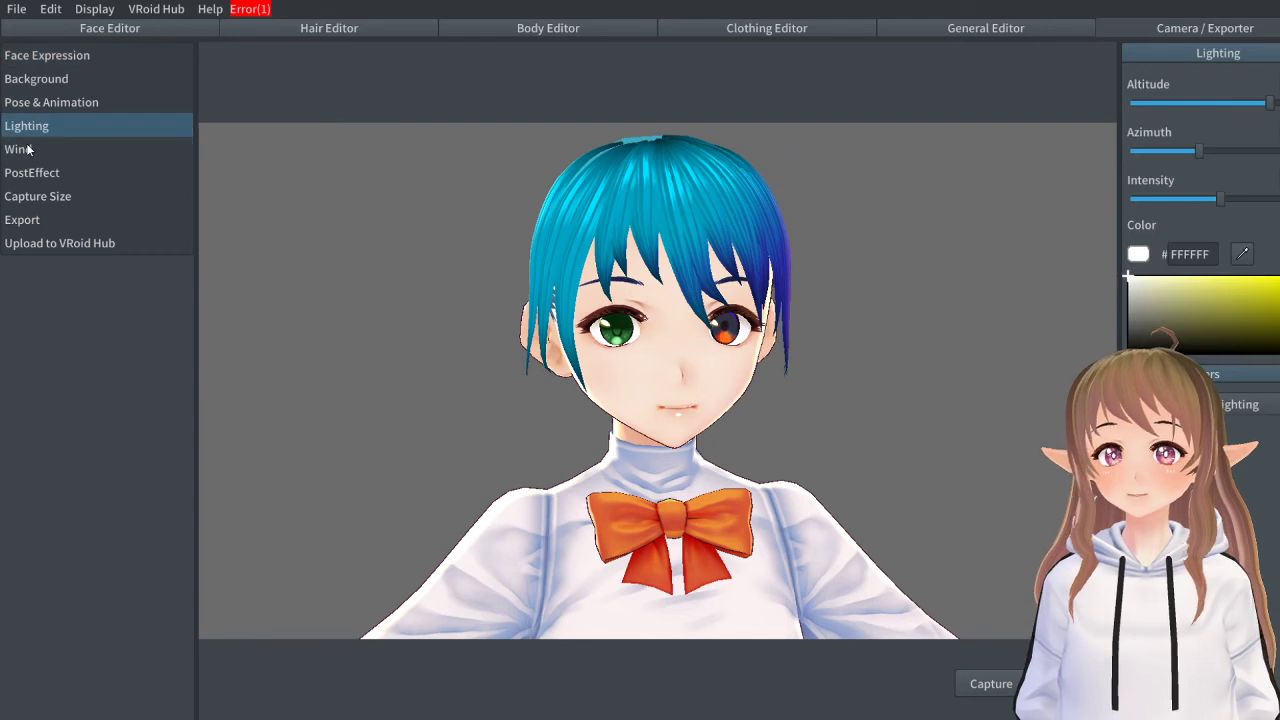
pyautogui.click(28, 149)
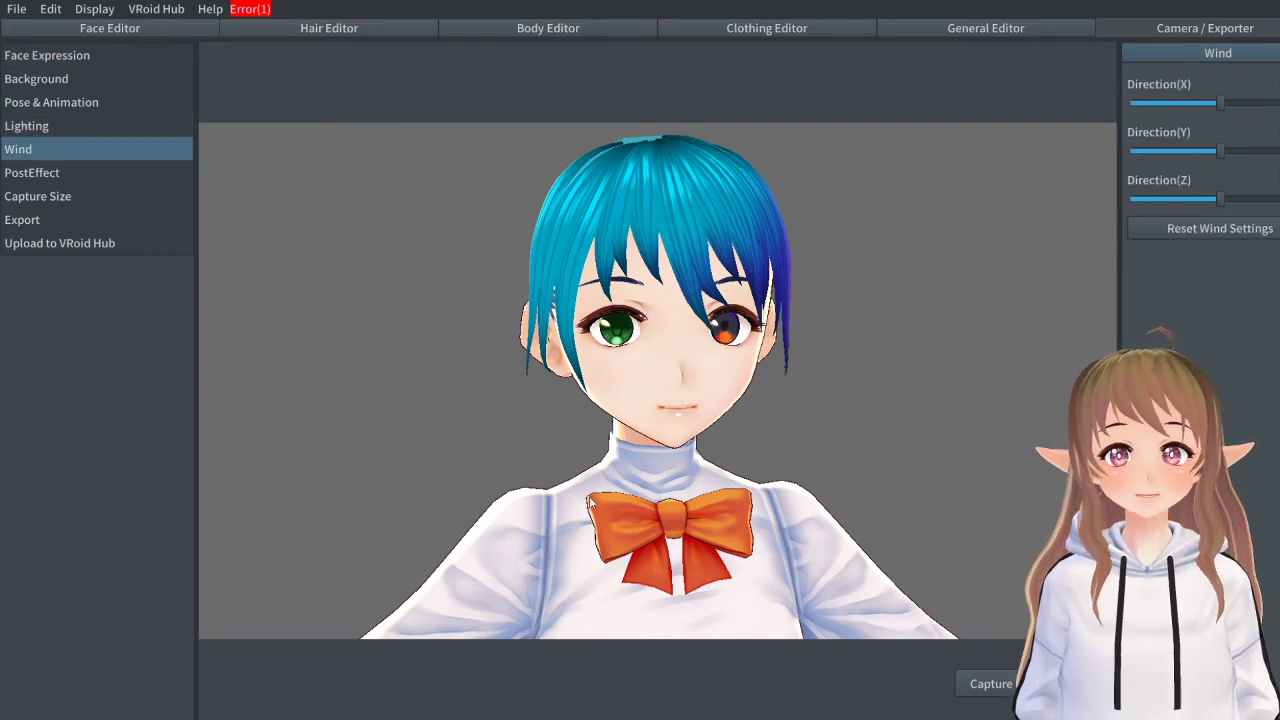
pyautogui.moveTo(1222, 103); pyautogui.dragTo(1279, 150)
pyautogui.click(1237, 229)
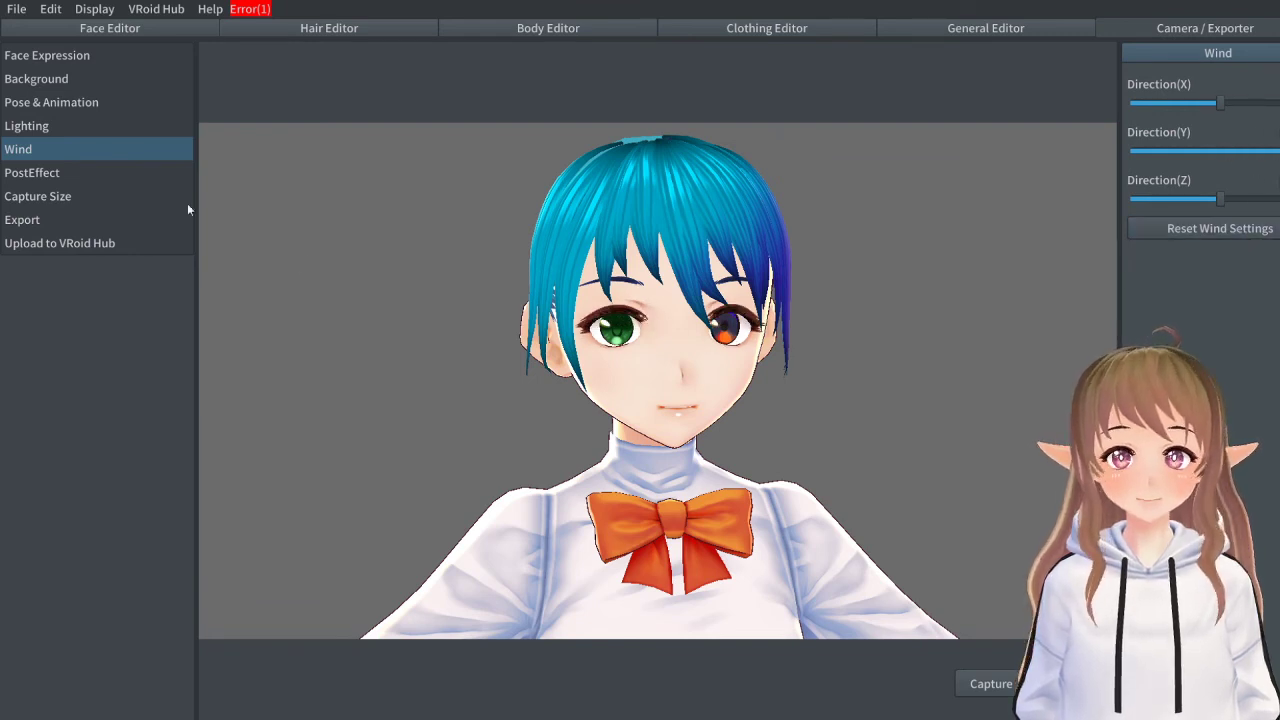
pyautogui.moveTo(1218, 199); pyautogui.dragTo(1165, 200)
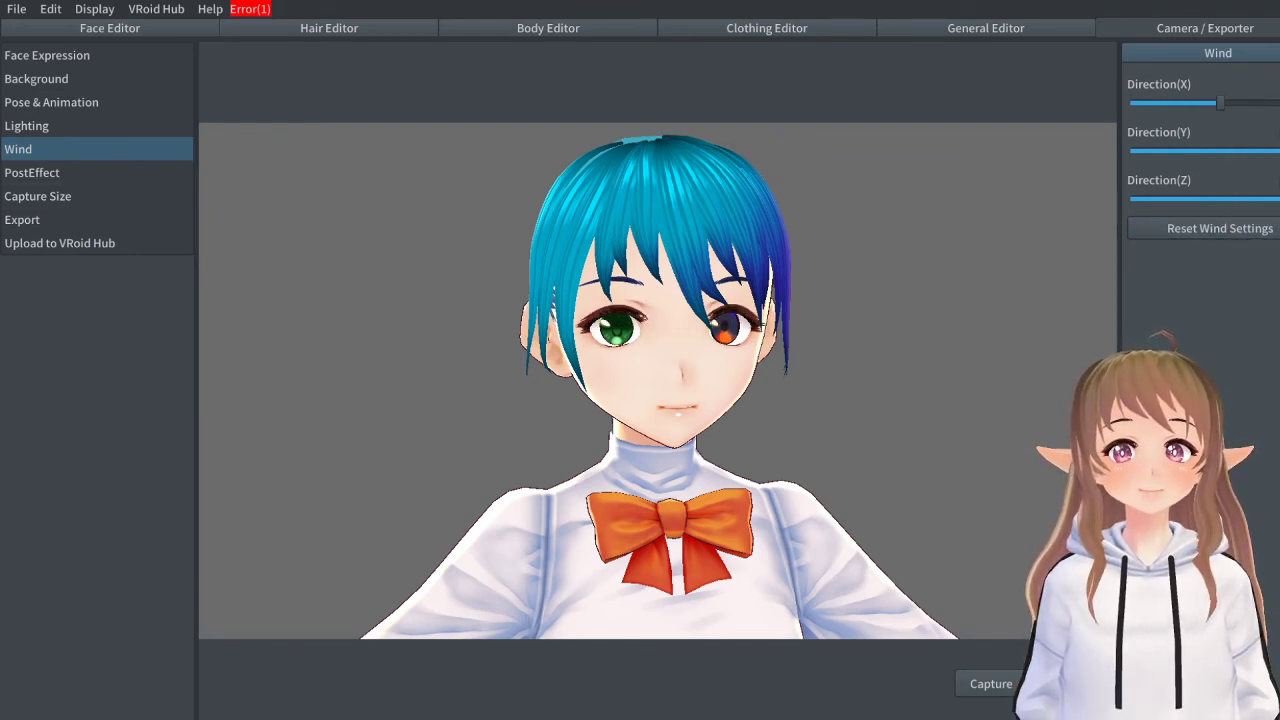
pyautogui.click(1232, 231)
pyautogui.moveTo(567, 303); pyautogui.dragTo(757, 400, button='right')
pyautogui.moveTo(1229, 205); pyautogui.dragTo(1279, 200)
pyautogui.click(1248, 240)
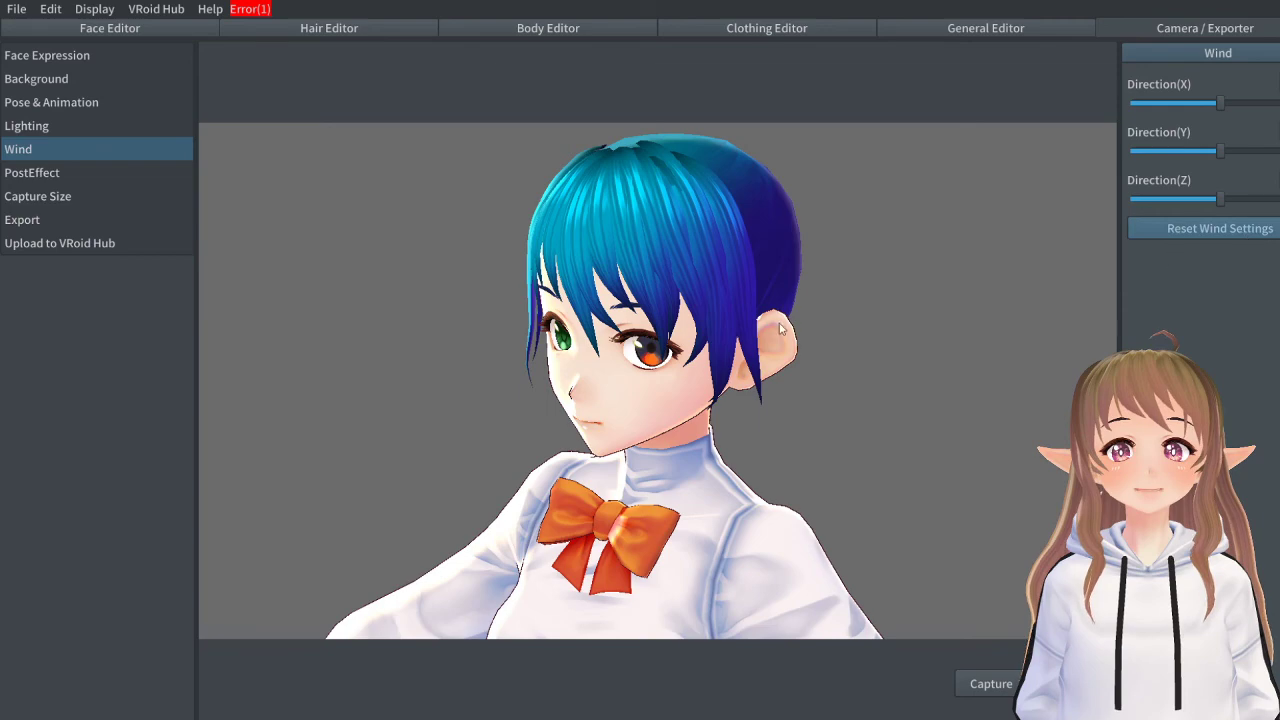
# Step: Examine the finished avatar from several angles, both close up on the face and as a wider view of the dress
pyautogui.moveTo(780, 326)
pyautogui.mouseDown(button='right')
pyautogui.moveTo(837, 314)
pyautogui.moveTo(768, 334)
pyautogui.mouseUp(button='right')
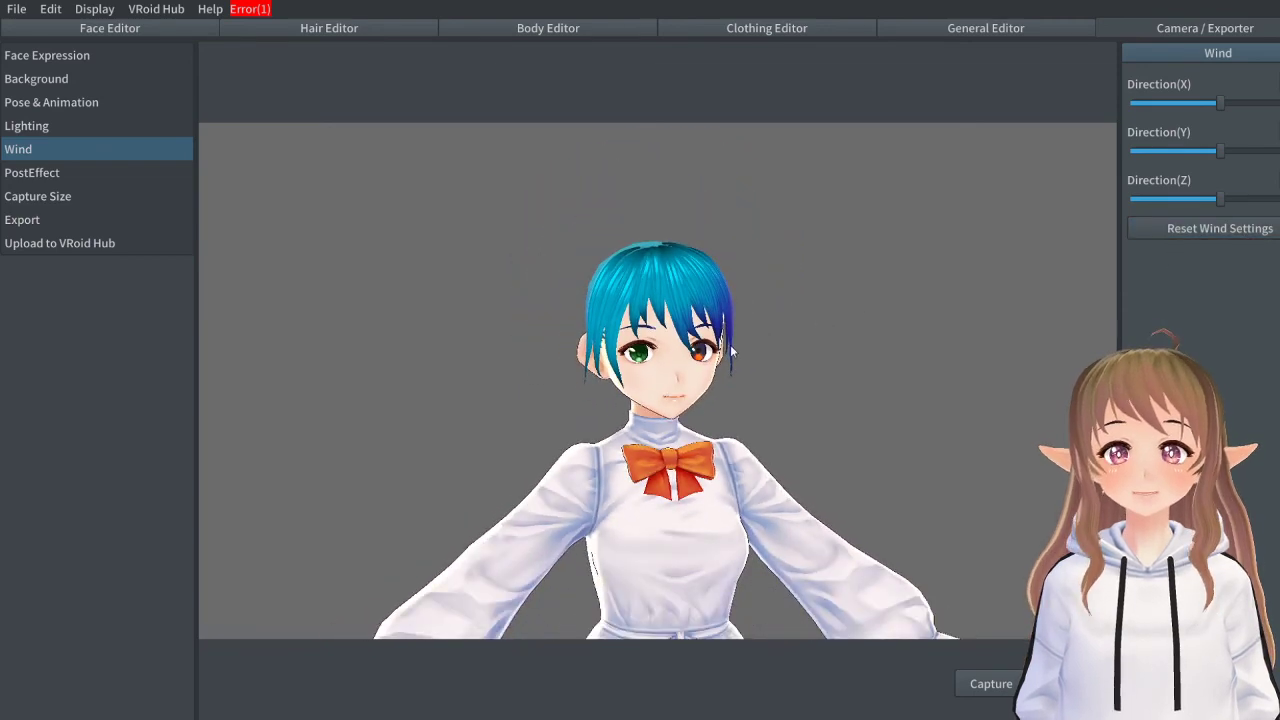
pyautogui.scroll(5, 740, 343)
pyautogui.moveTo(829, 306); pyautogui.dragTo(548, 311, button='right')
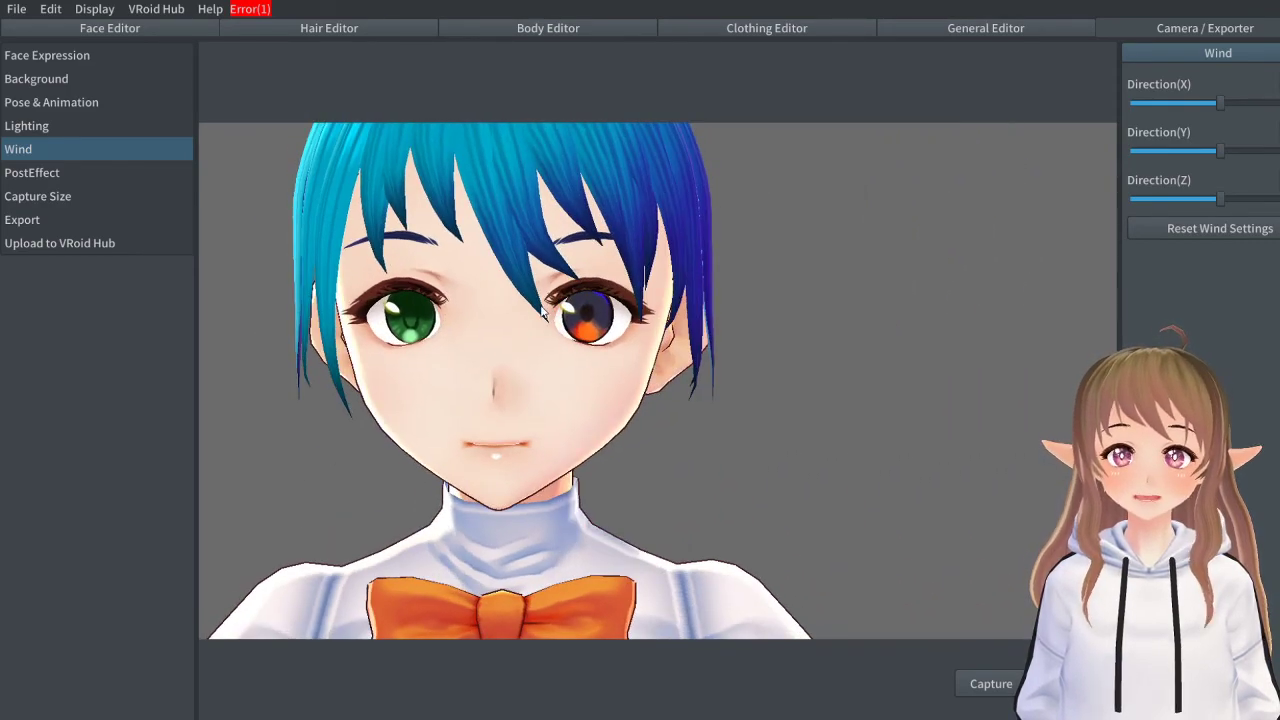
pyautogui.scroll(-5, 545, 313)
pyautogui.moveTo(632, 465); pyautogui.dragTo(872, 465, button='right')
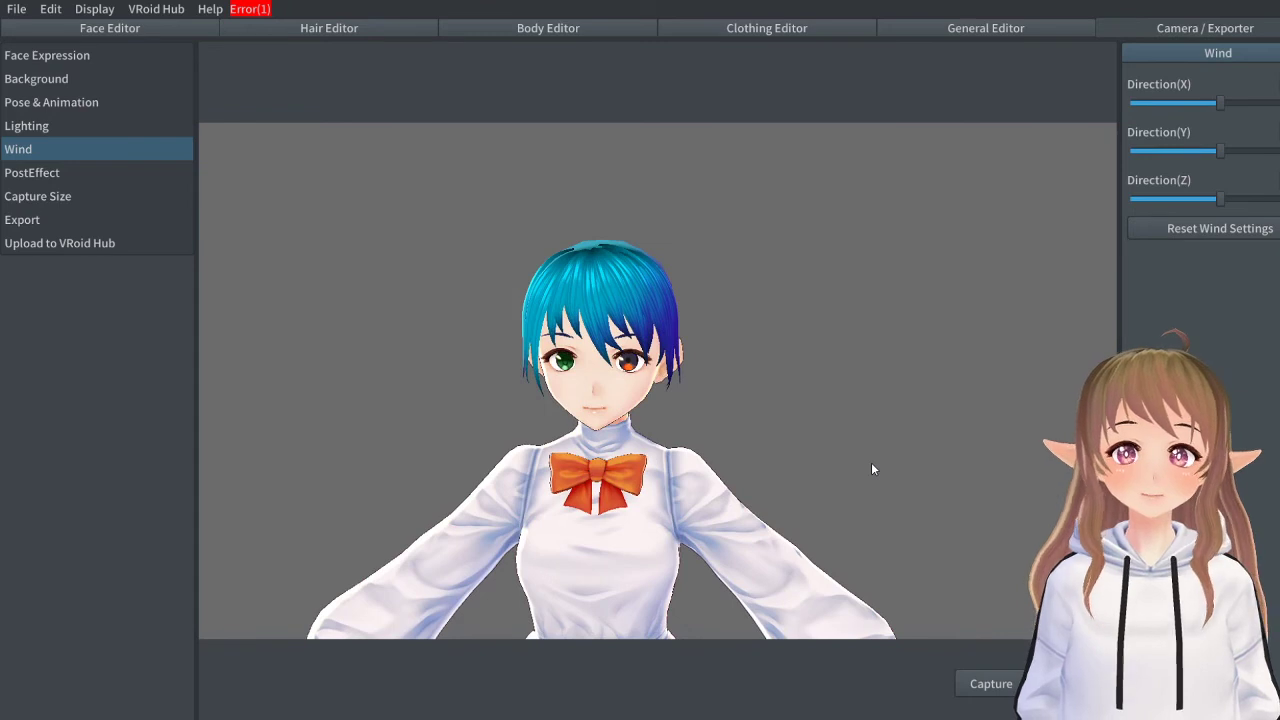
pyautogui.scroll(-5, 777, 440)
pyautogui.moveTo(674, 334); pyautogui.dragTo(677, 330, button='middle')
pyautogui.scroll(1, 677, 330)
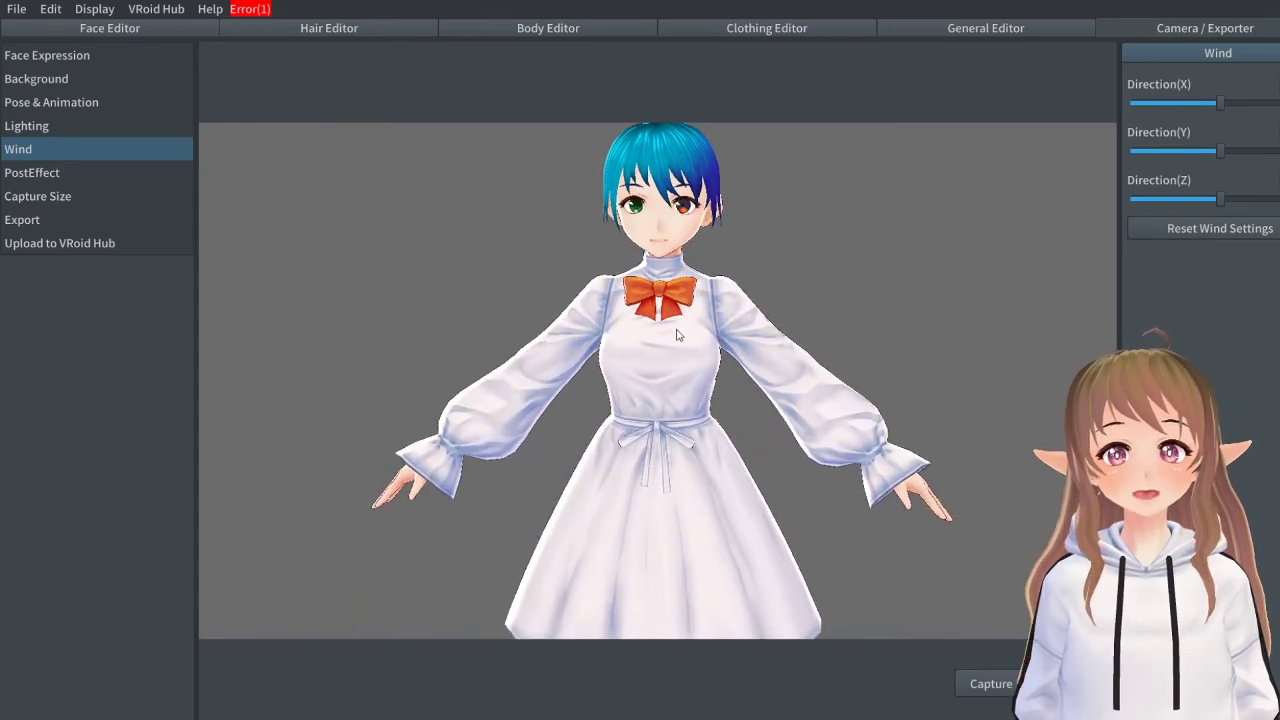